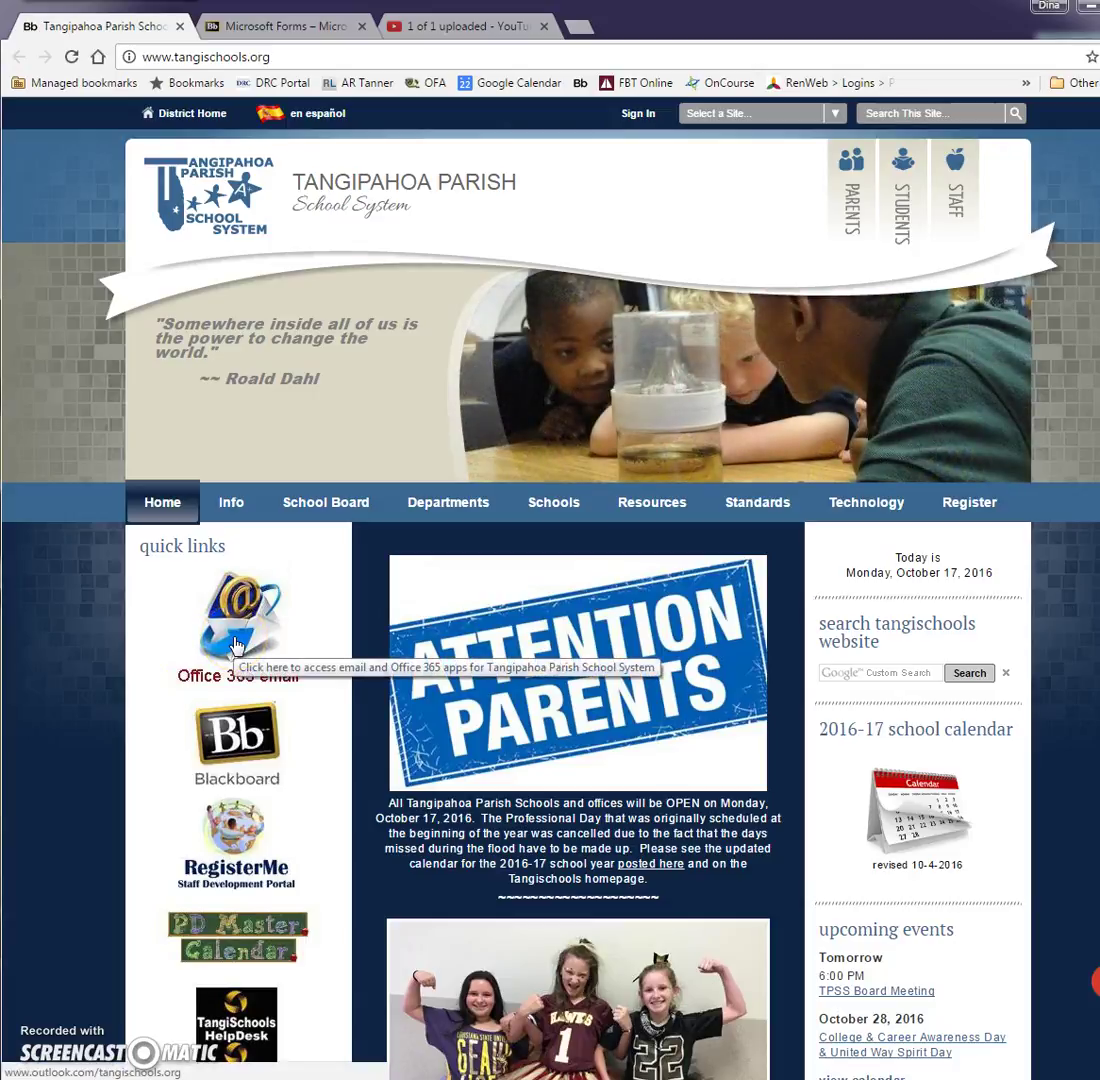
# - Open the district's Office 365 e-mail site, switch to Microsoft Forms and create a new form
pyautogui.click(240, 632)
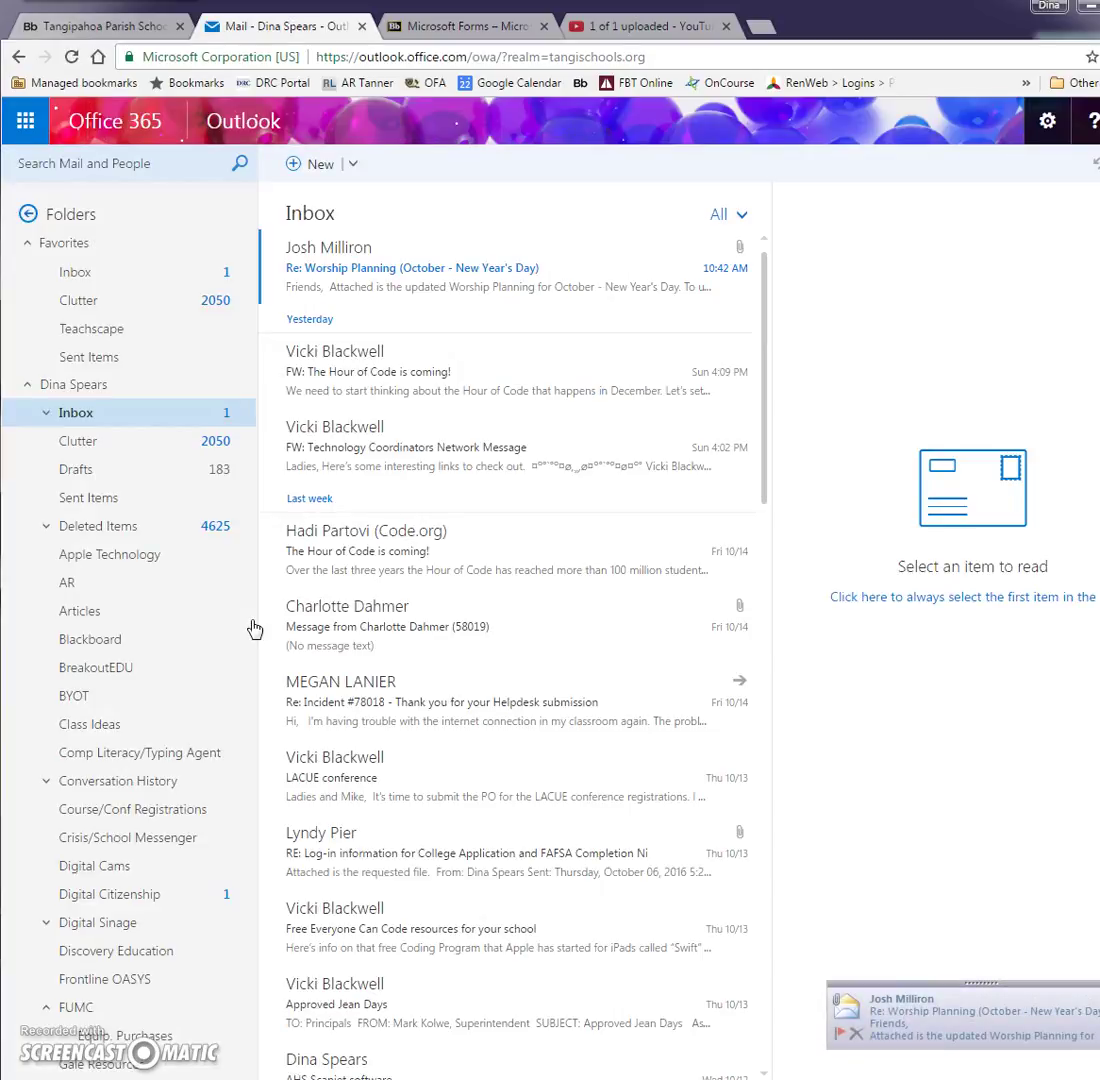
pyautogui.click(25, 122)
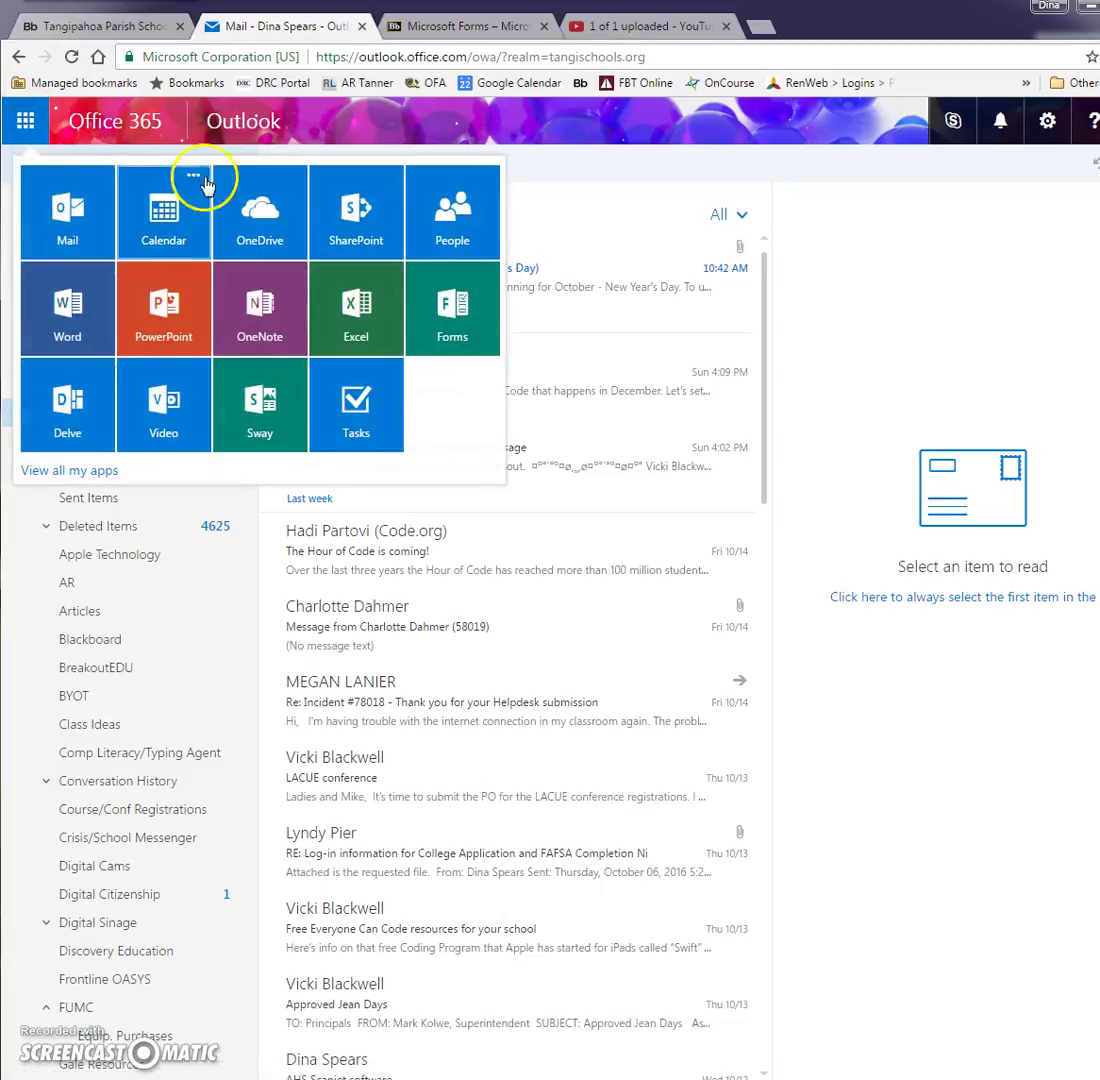
pyautogui.click(443, 328)
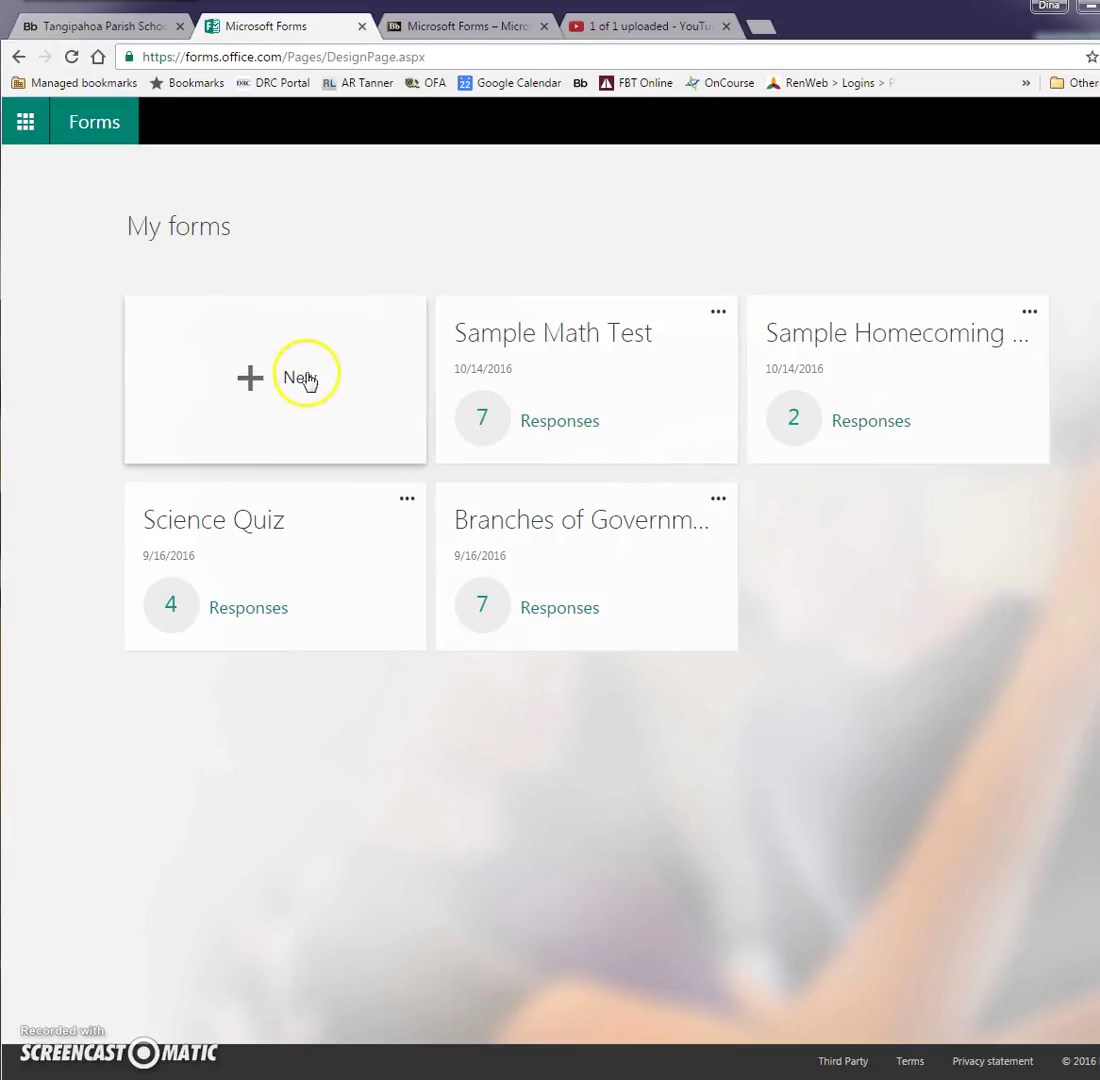
pyautogui.click(245, 375)
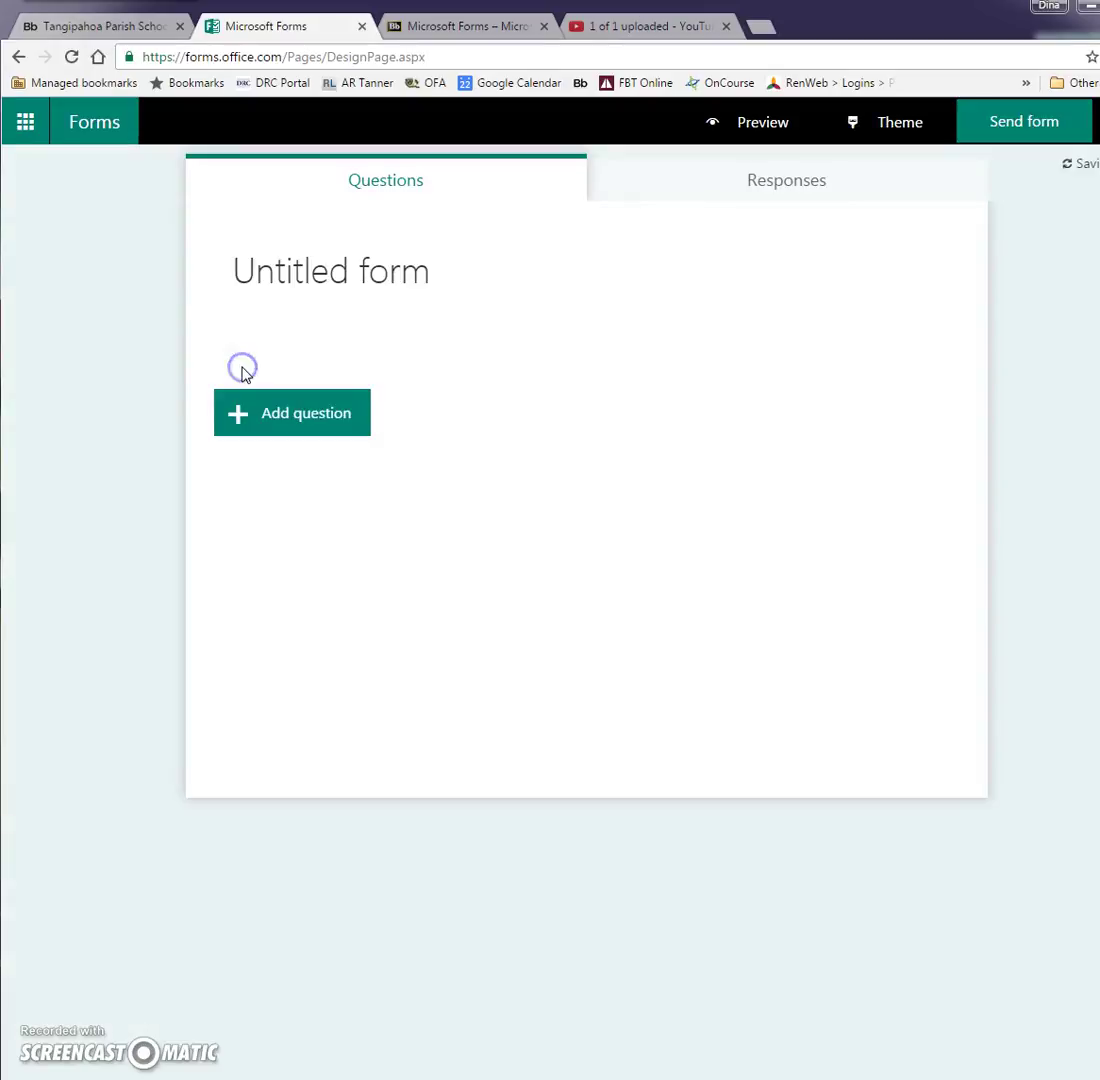
# - Title the new form "Math Quiz"
pyautogui.click(337, 275)
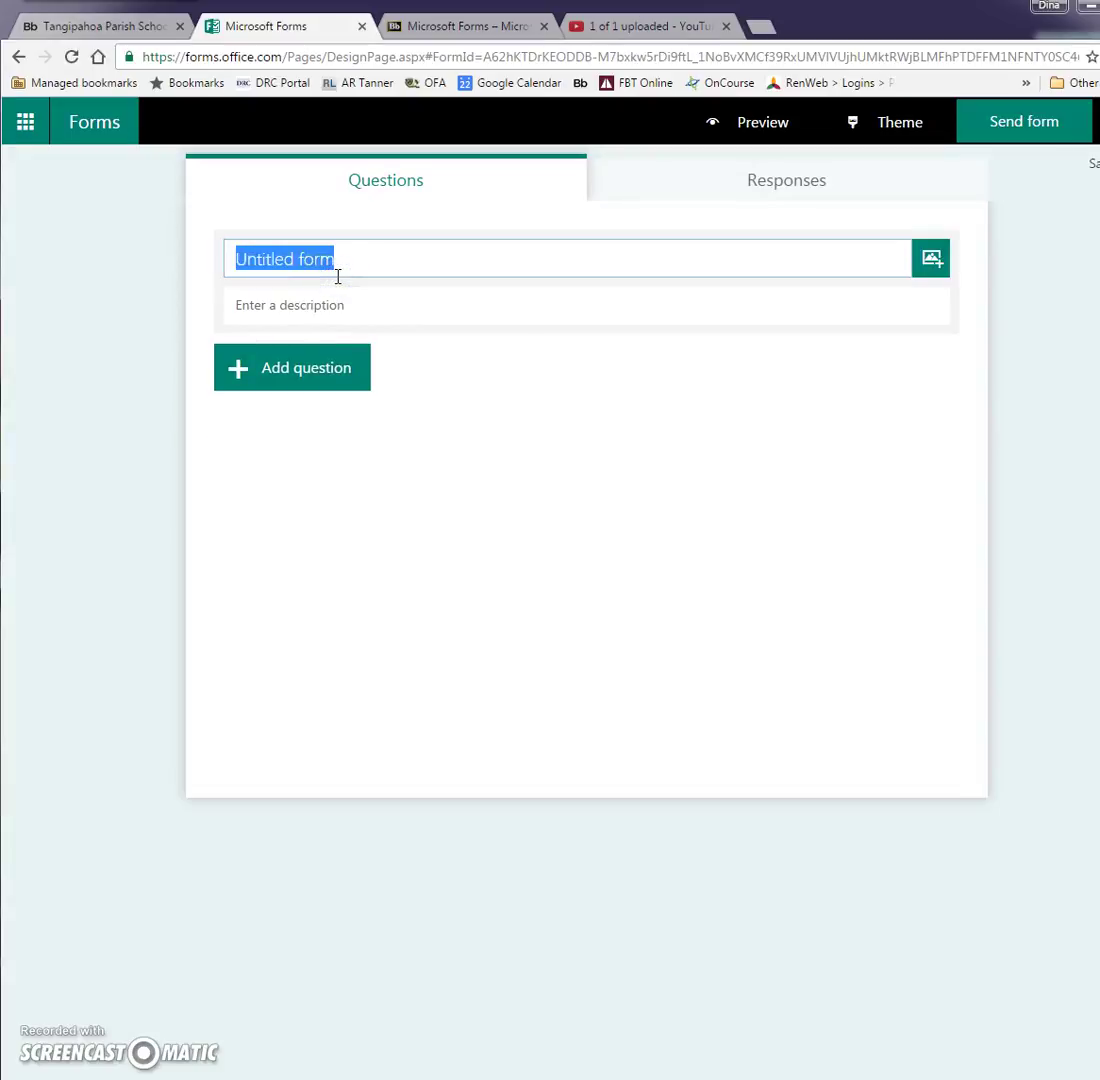
pyautogui.write('Math')
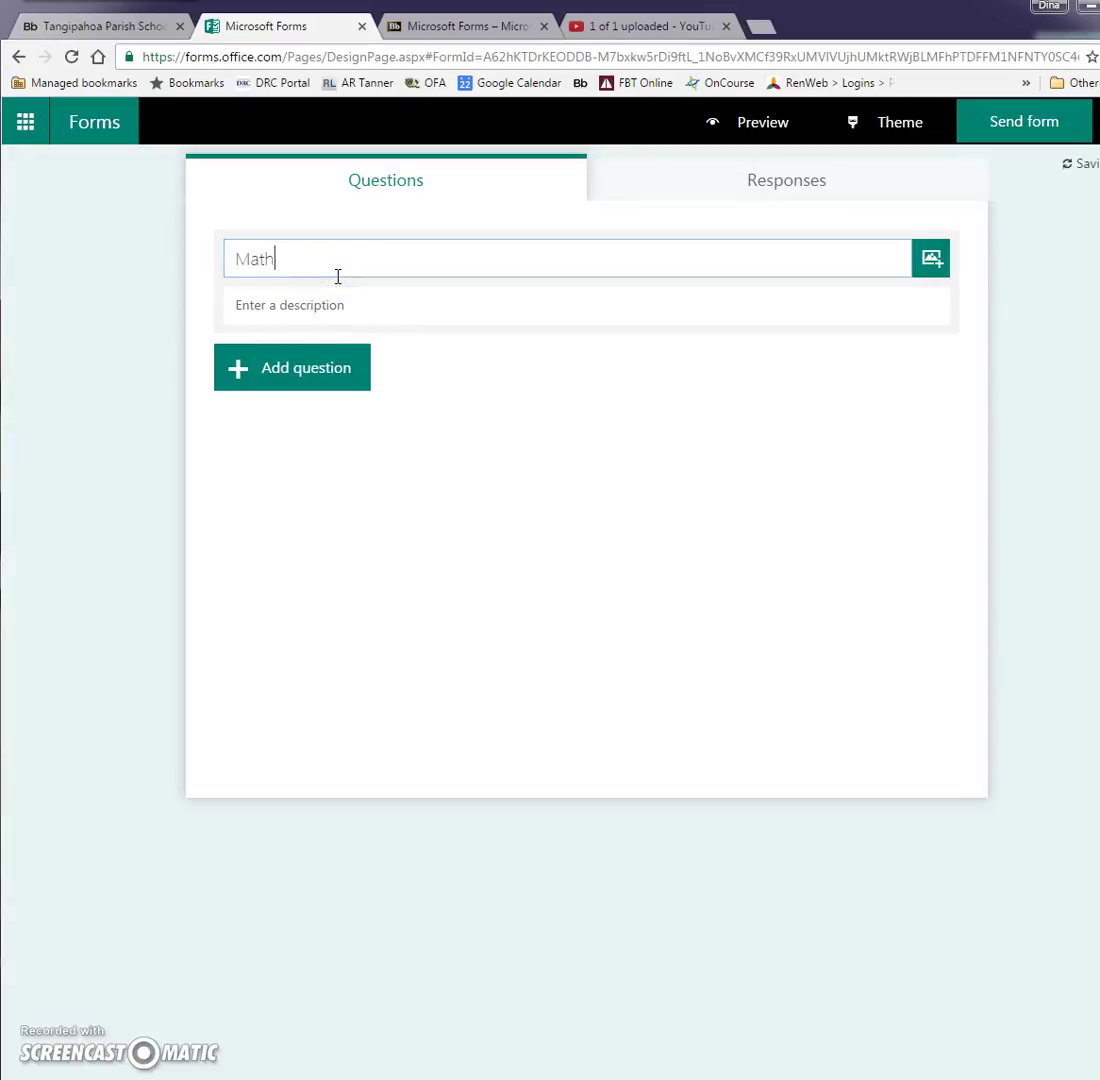
pyautogui.write(' Quiz')
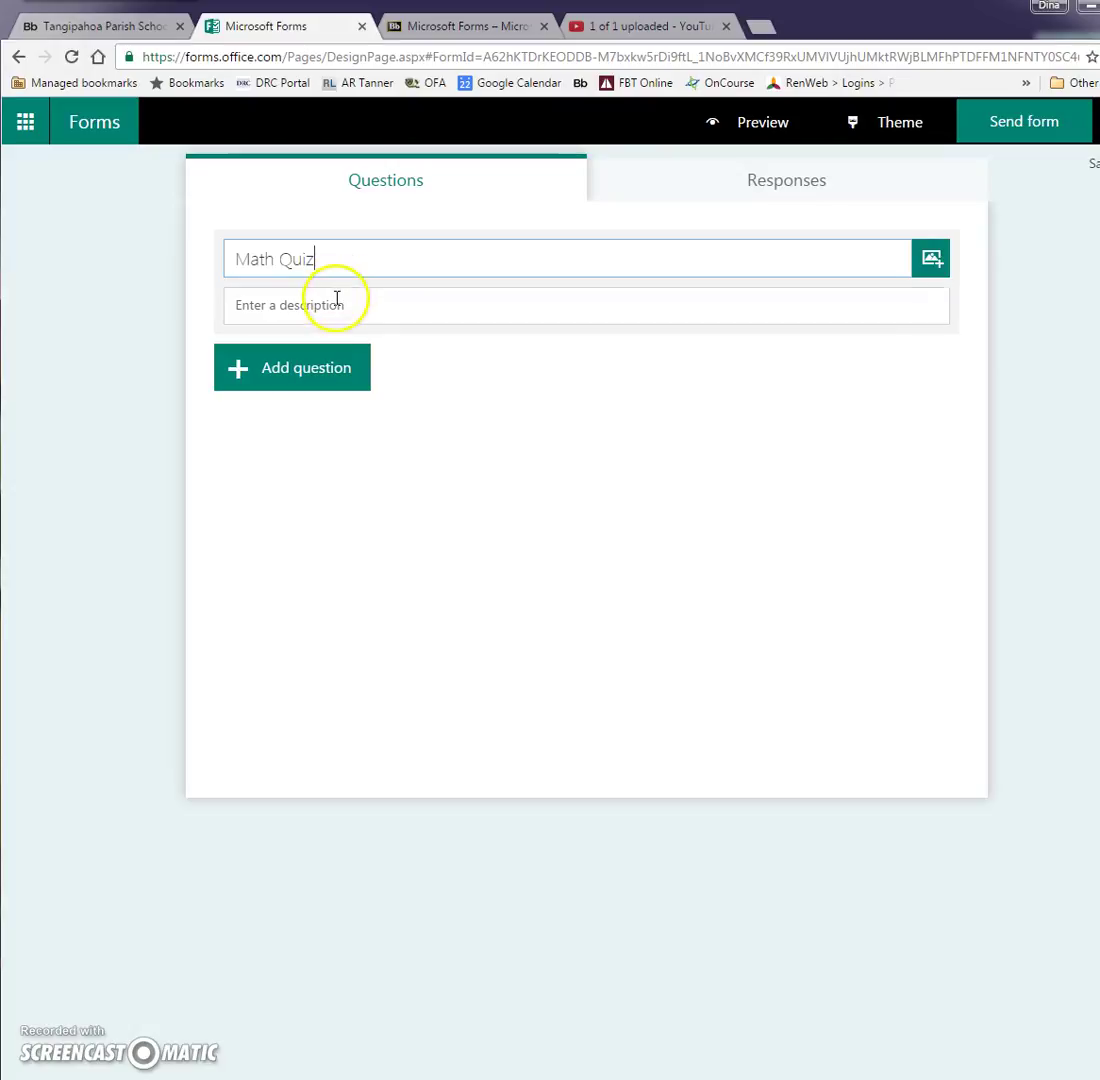
# - Enter the form description "Please answer the following multiplication problems."
pyautogui.click(335, 305)
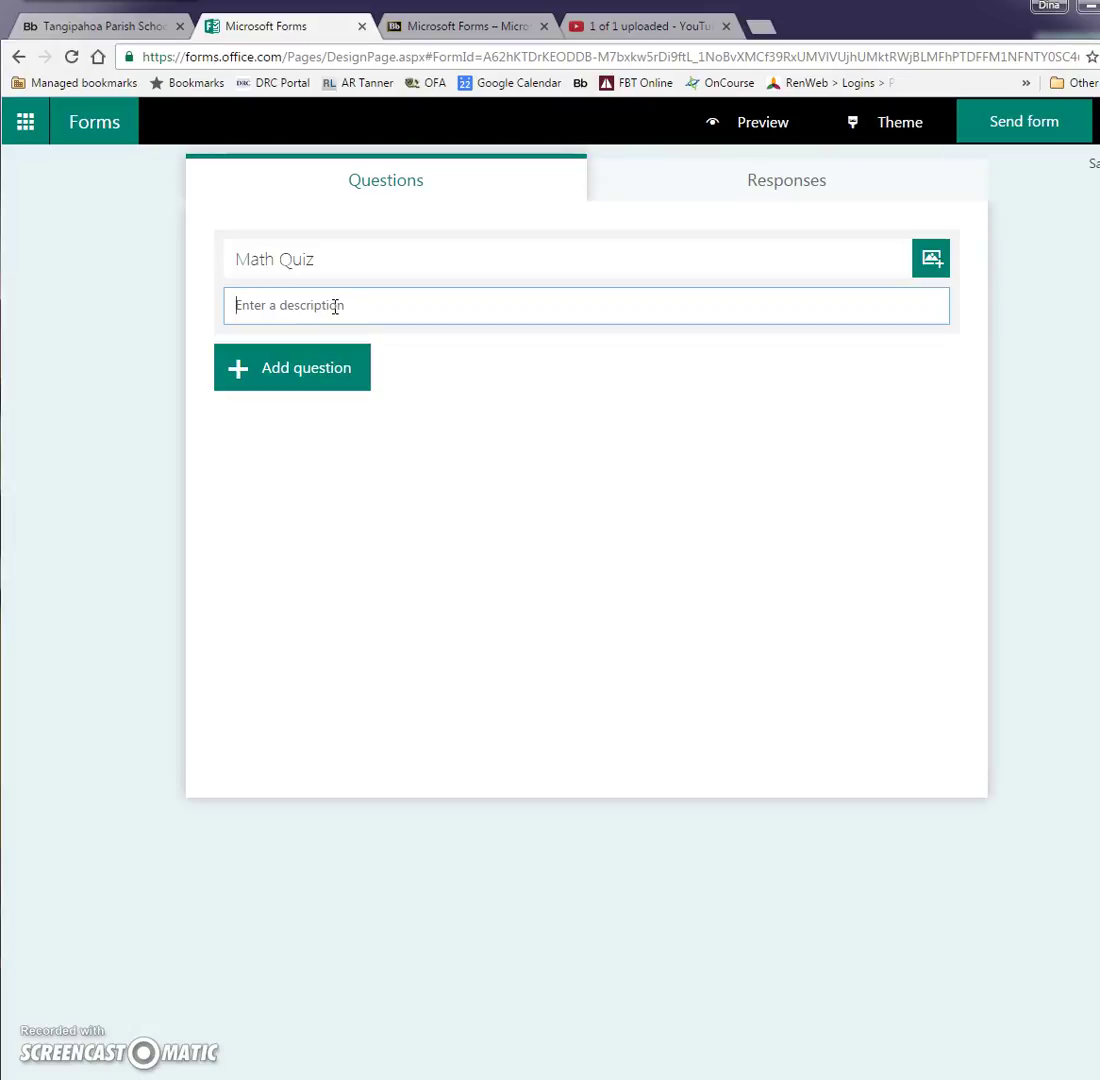
pyautogui.write('Please answer the followin')
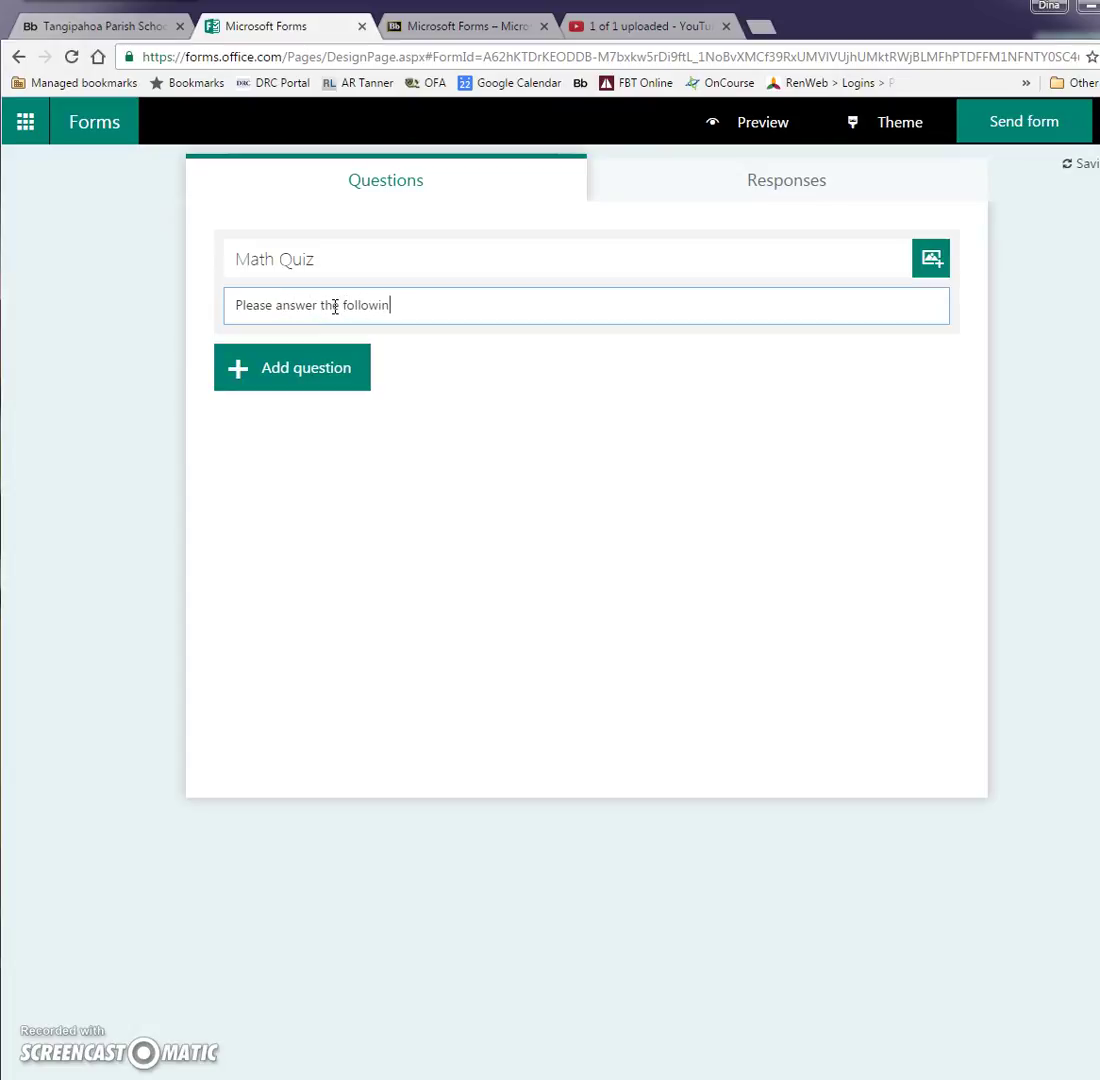
pyautogui.write('g question')
pyautogui.press('BackSpace')
pyautogui.press('BackSpace')
pyautogui.press('BackSpace')
pyautogui.press('BackSpace')
pyautogui.press('BackSpace')
pyautogui.press('BackSpace')
pyautogui.press('BackSpace')
pyautogui.write('multiplication problems.')
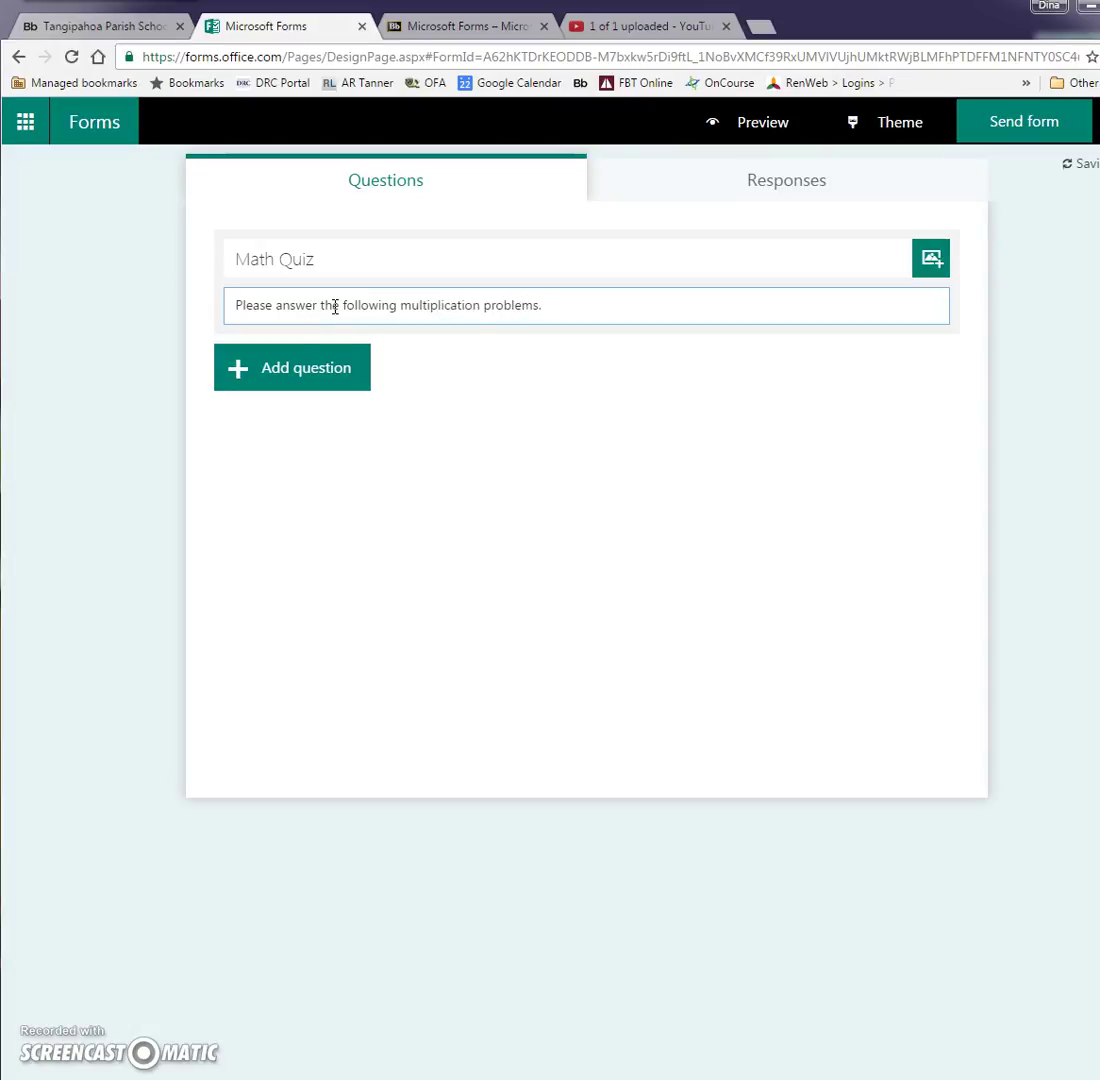
# - Add a first question of the Quiz type with the text "5 x 2 ="
pyautogui.click(285, 375)
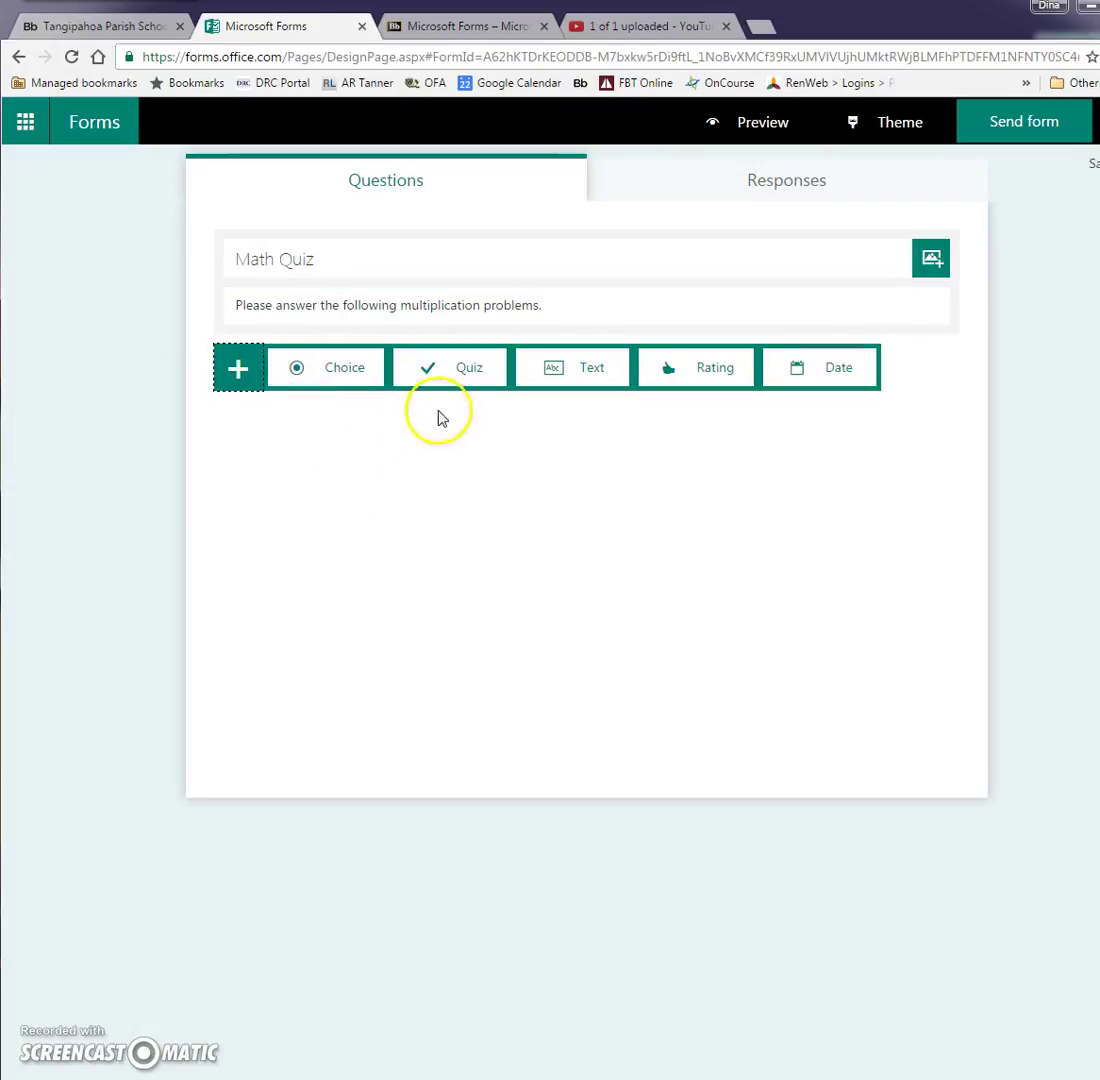
pyautogui.click(474, 369)
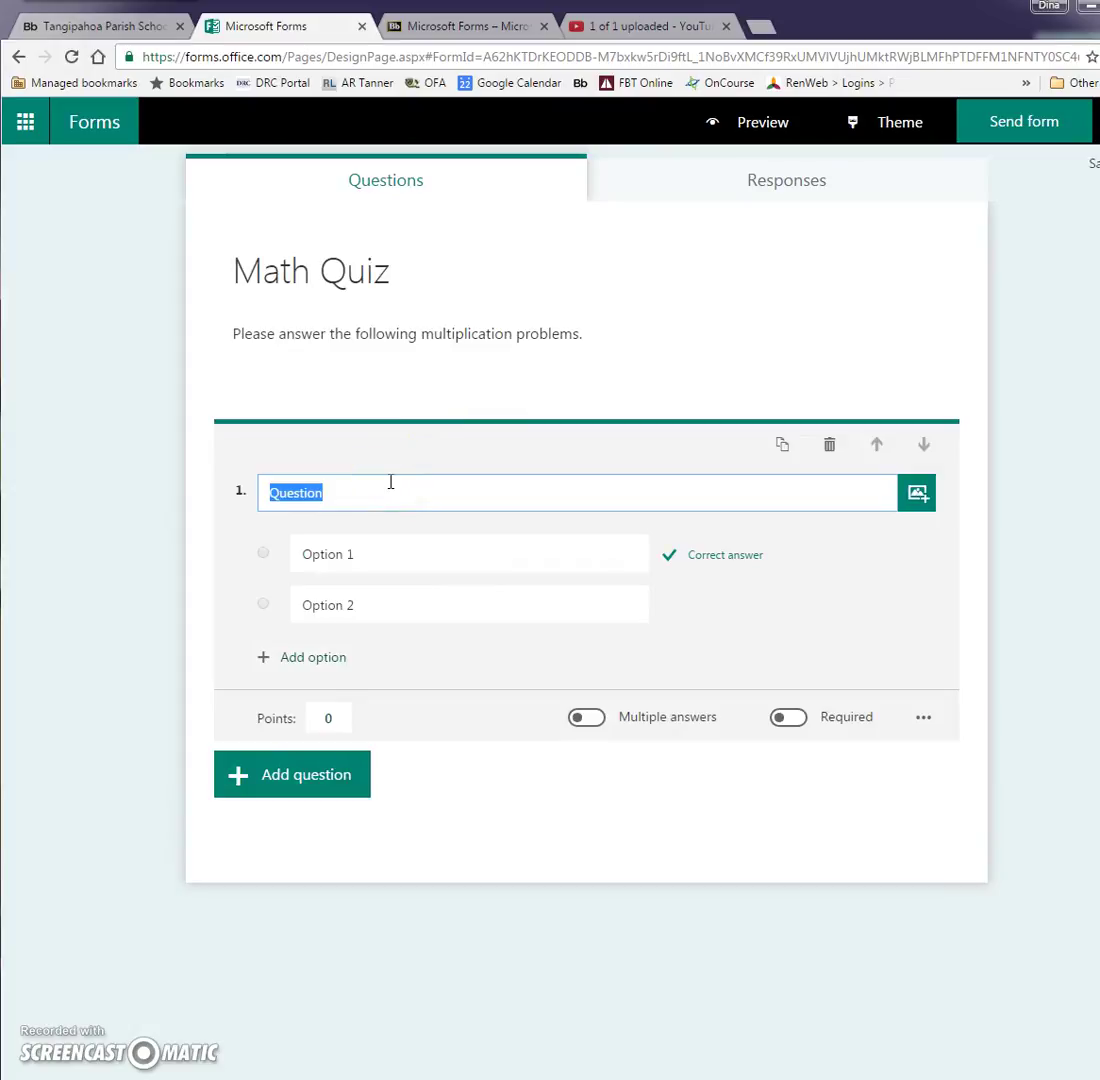
pyautogui.write('5 x 2 =')
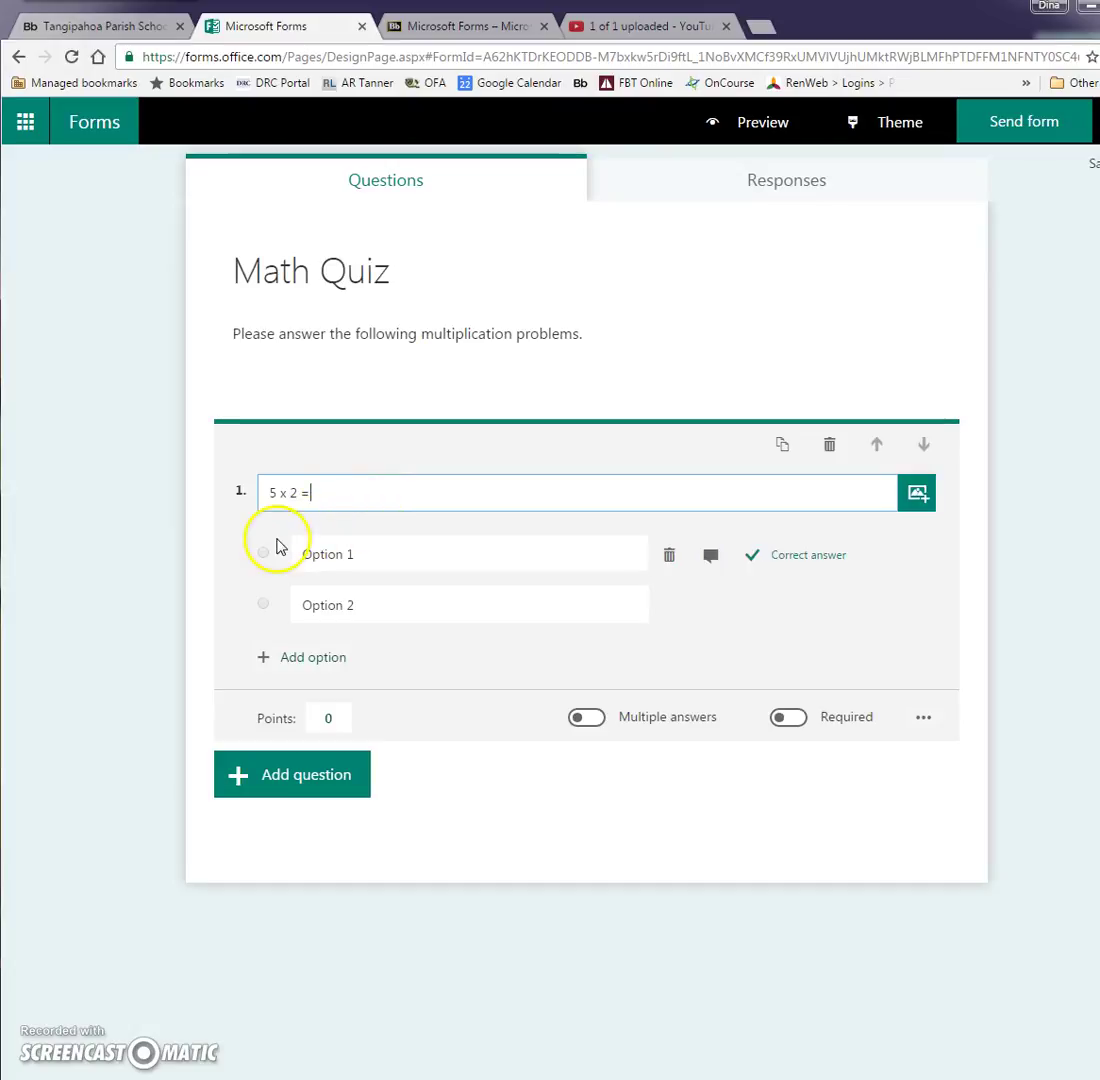
# - Give question 1 three answer options: 7, 10 and 12
pyautogui.click(369, 555)
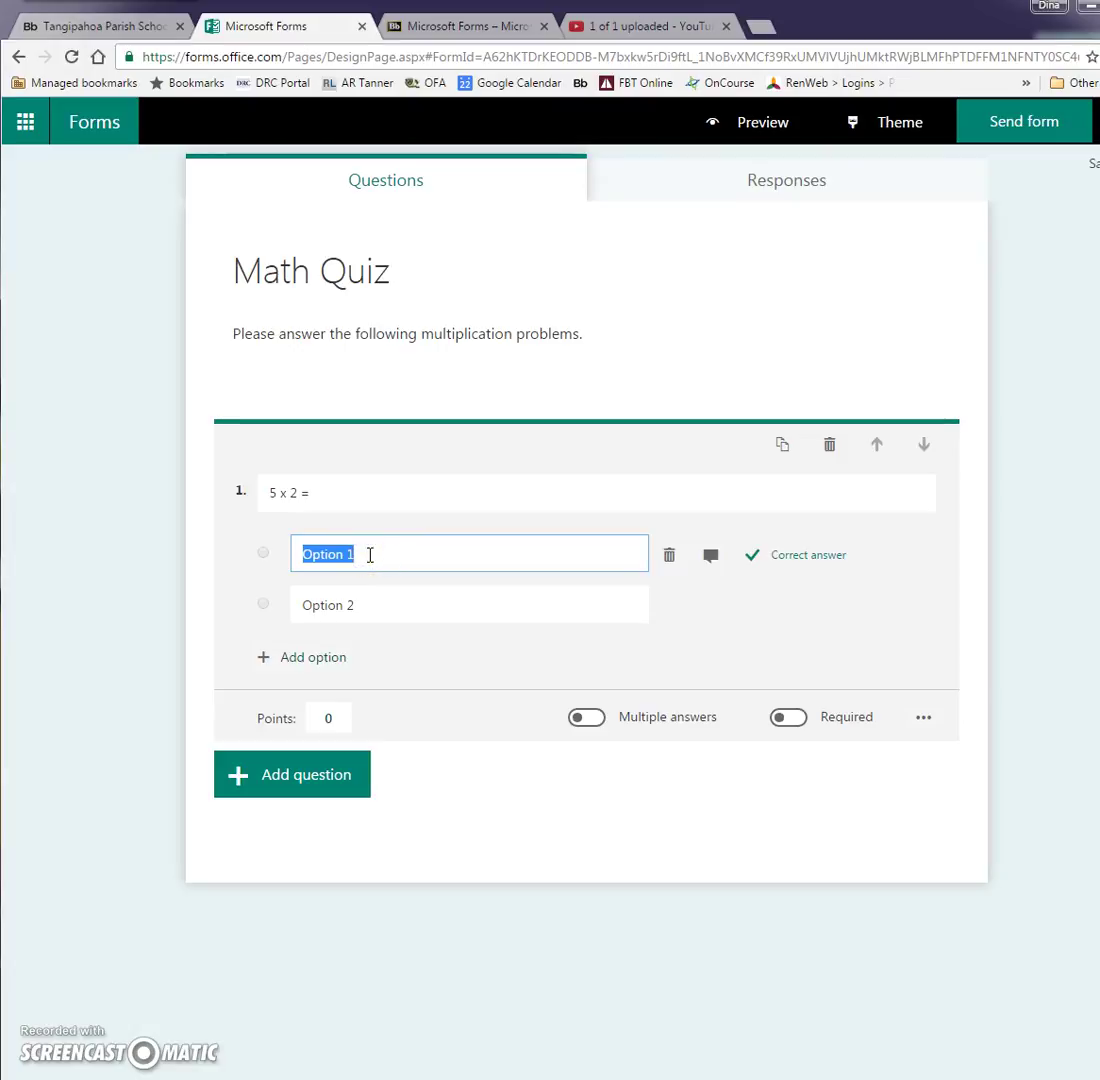
pyautogui.write('7')
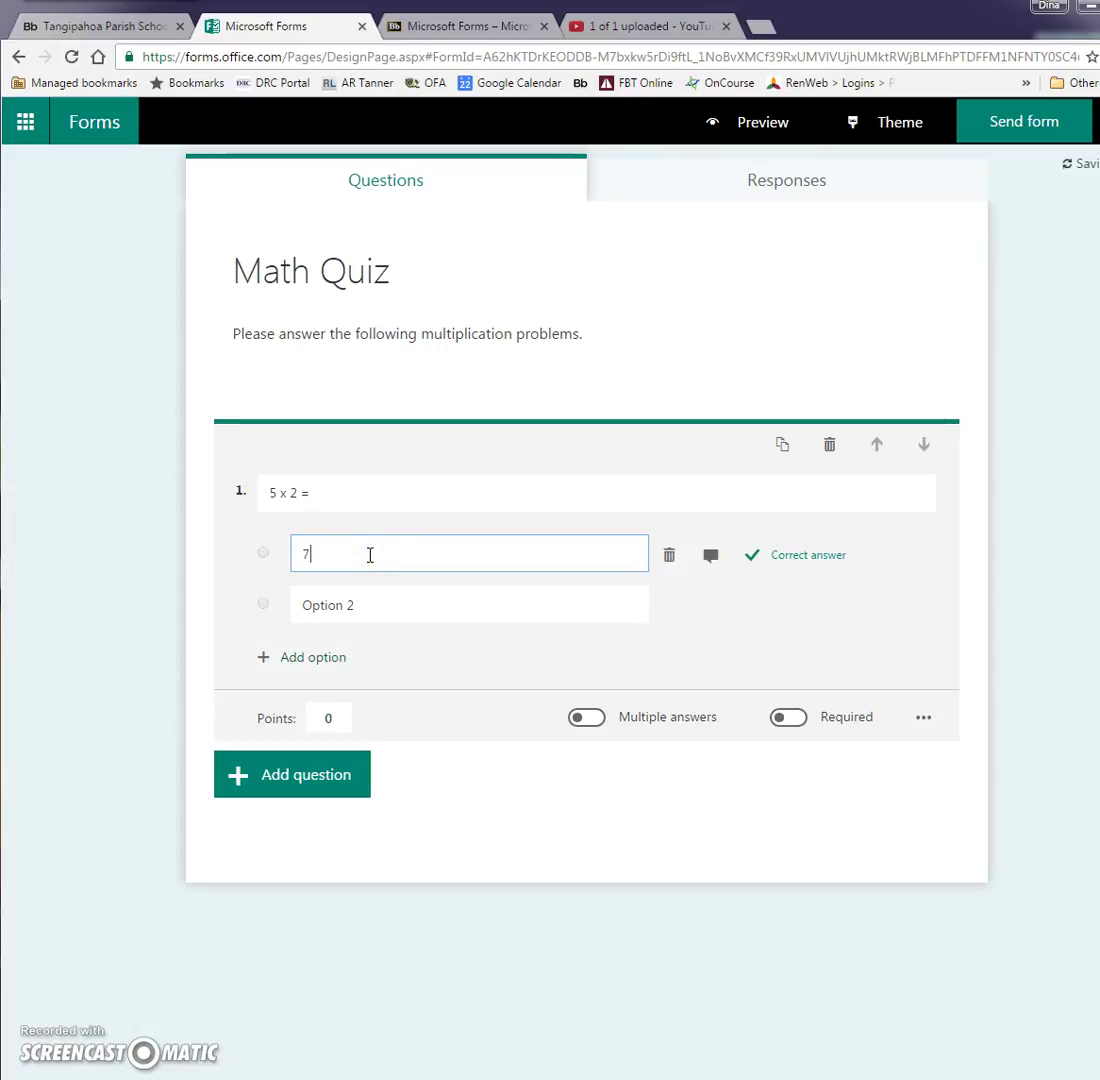
pyautogui.click(353, 606)
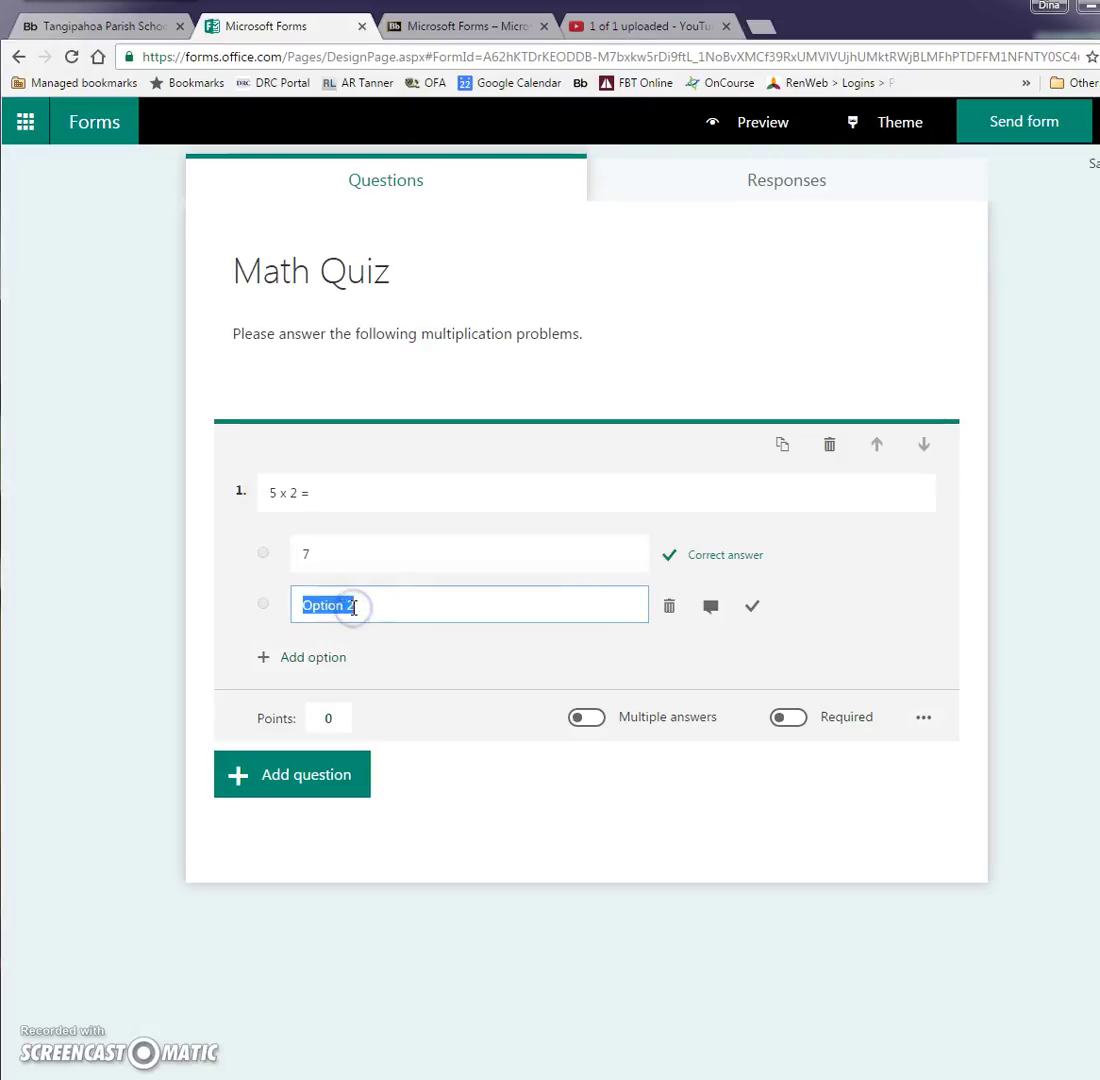
pyautogui.write('10')
pyautogui.click(312, 657)
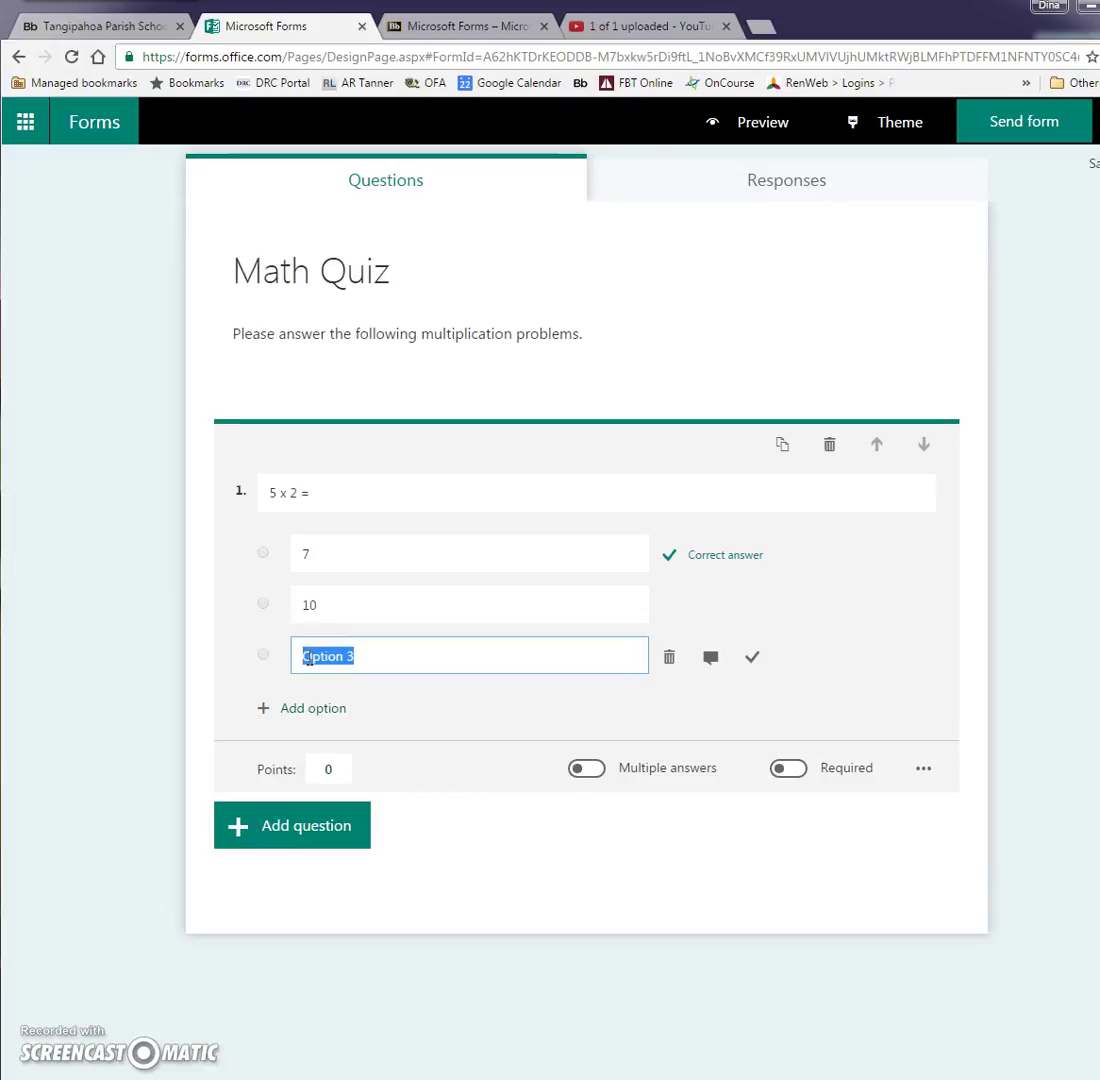
pyautogui.write('12')
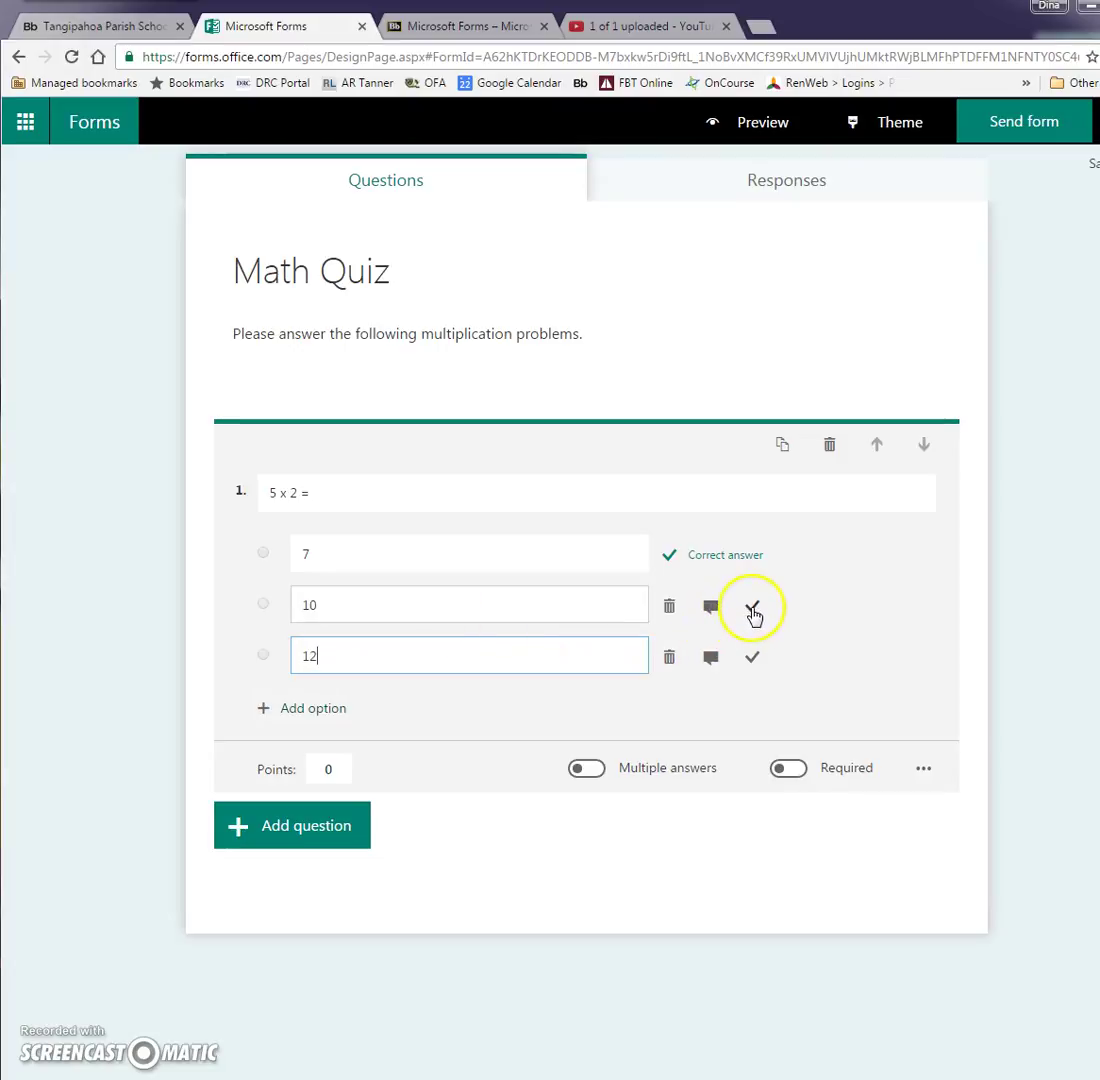
# - Mark 10 as the correct answer to question 1 and make the question required
pyautogui.click(752, 608)
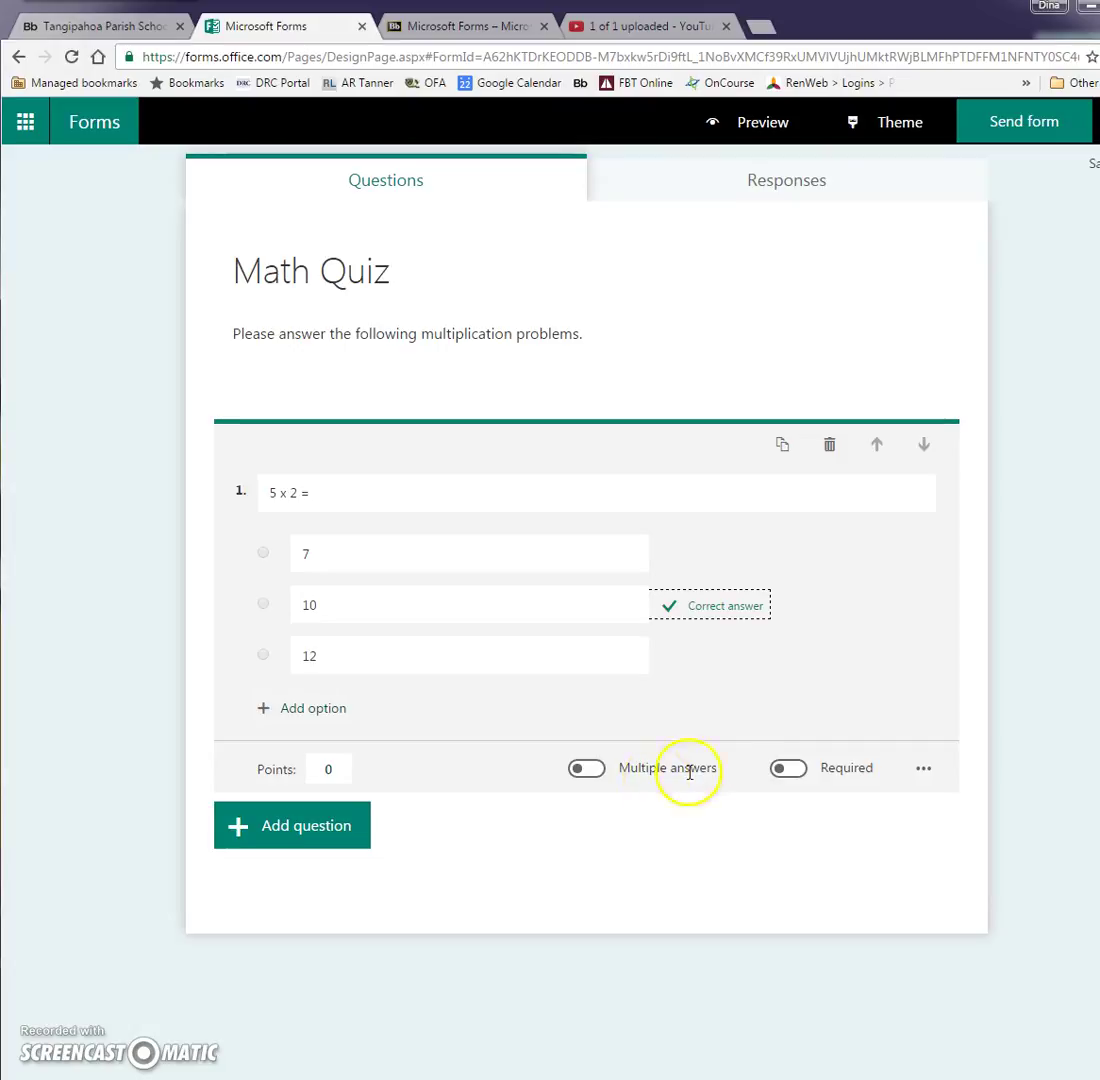
pyautogui.click(790, 772)
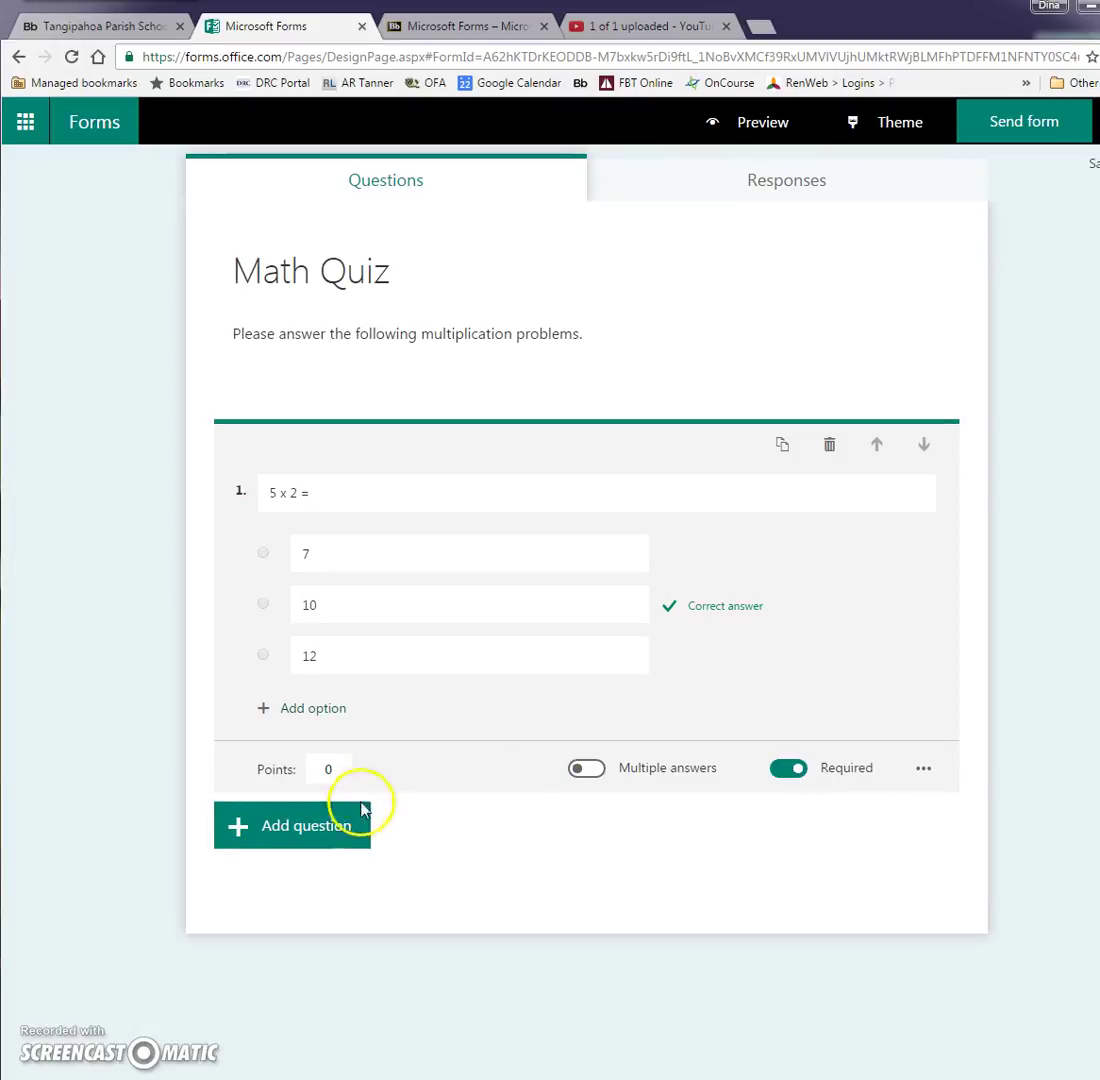
# - Add a second question of the Quiz type with the text "9 x 3 ="
pyautogui.click(313, 830)
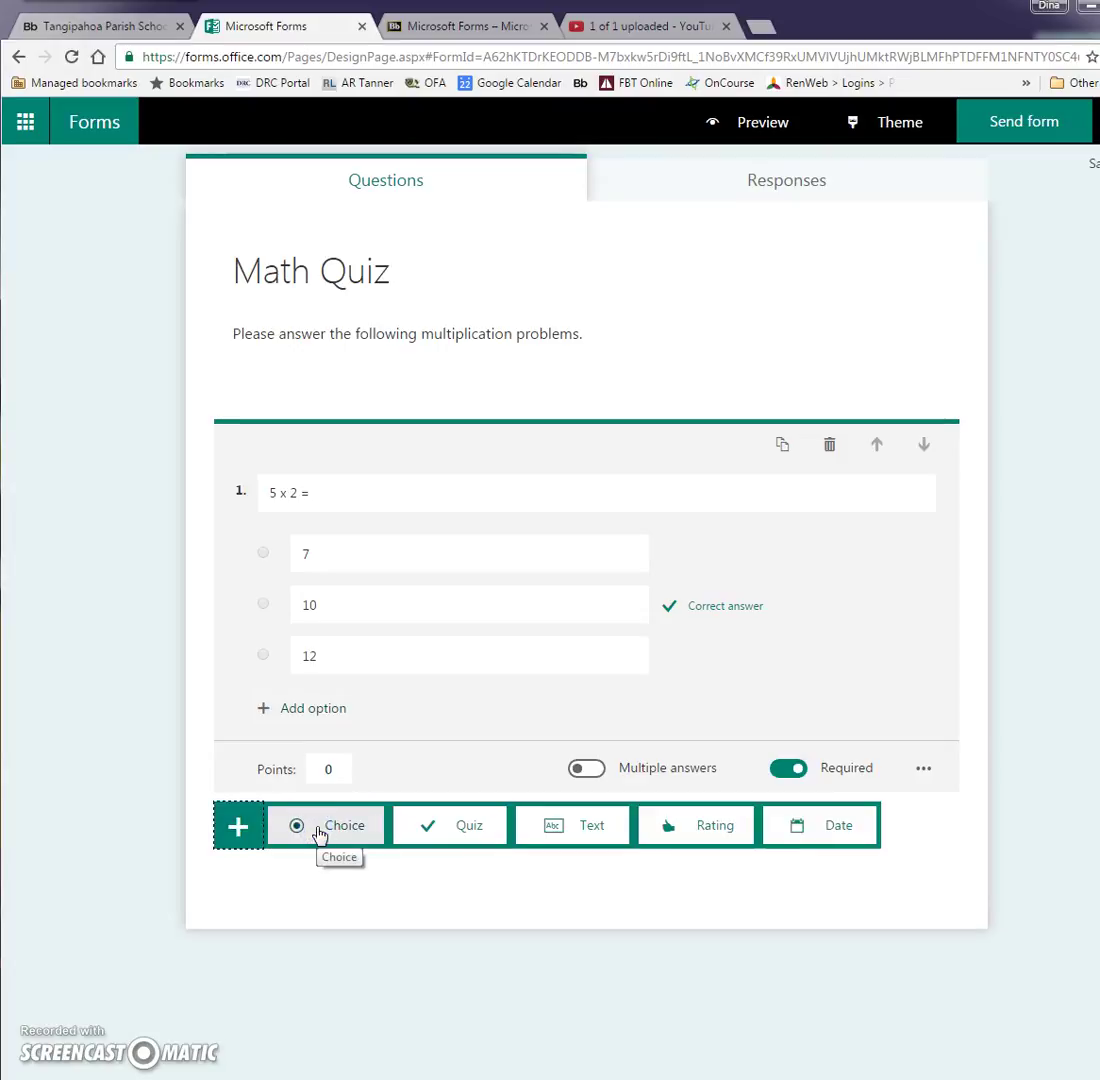
pyautogui.click(473, 828)
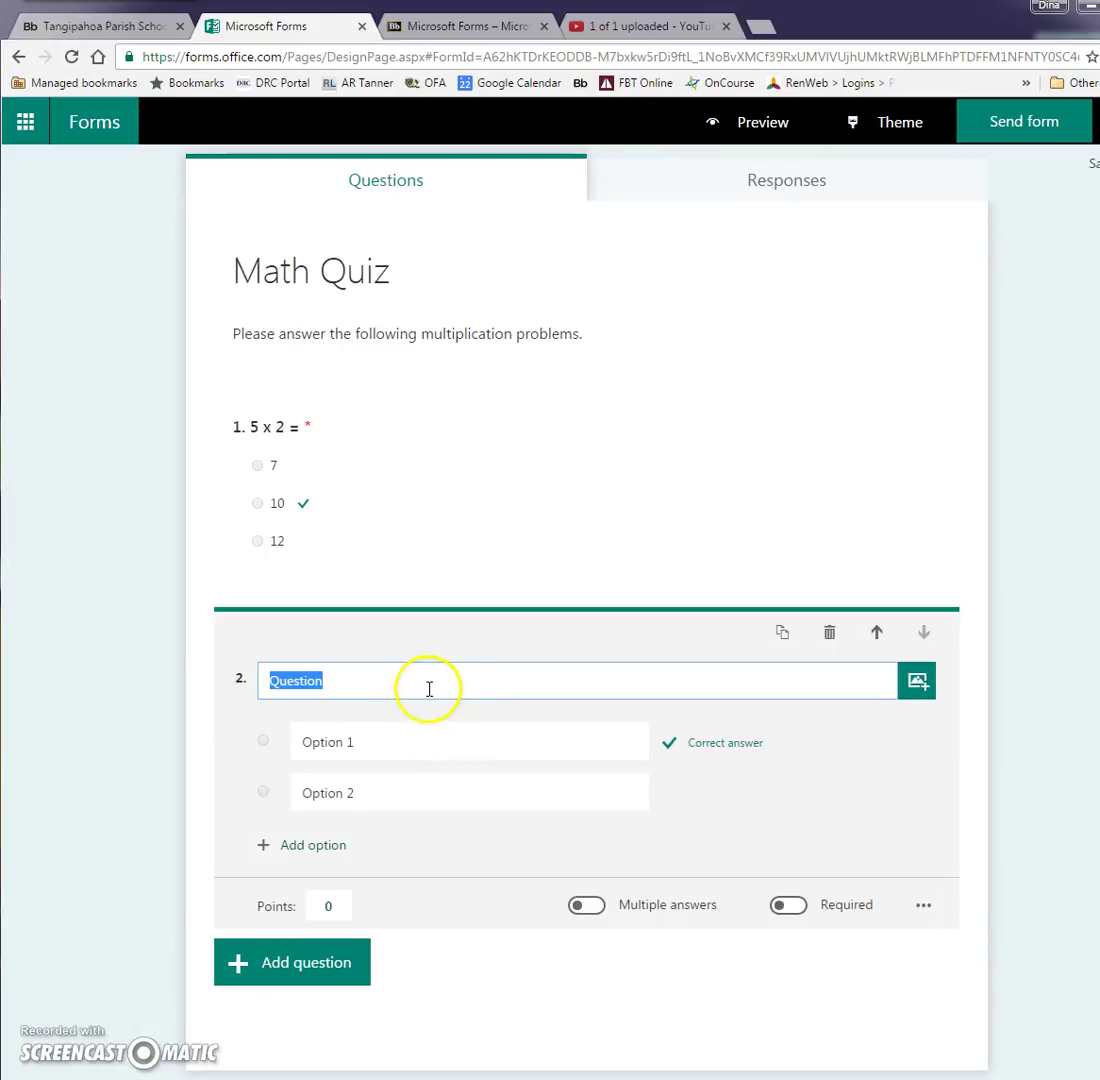
pyautogui.write('9 x 3')
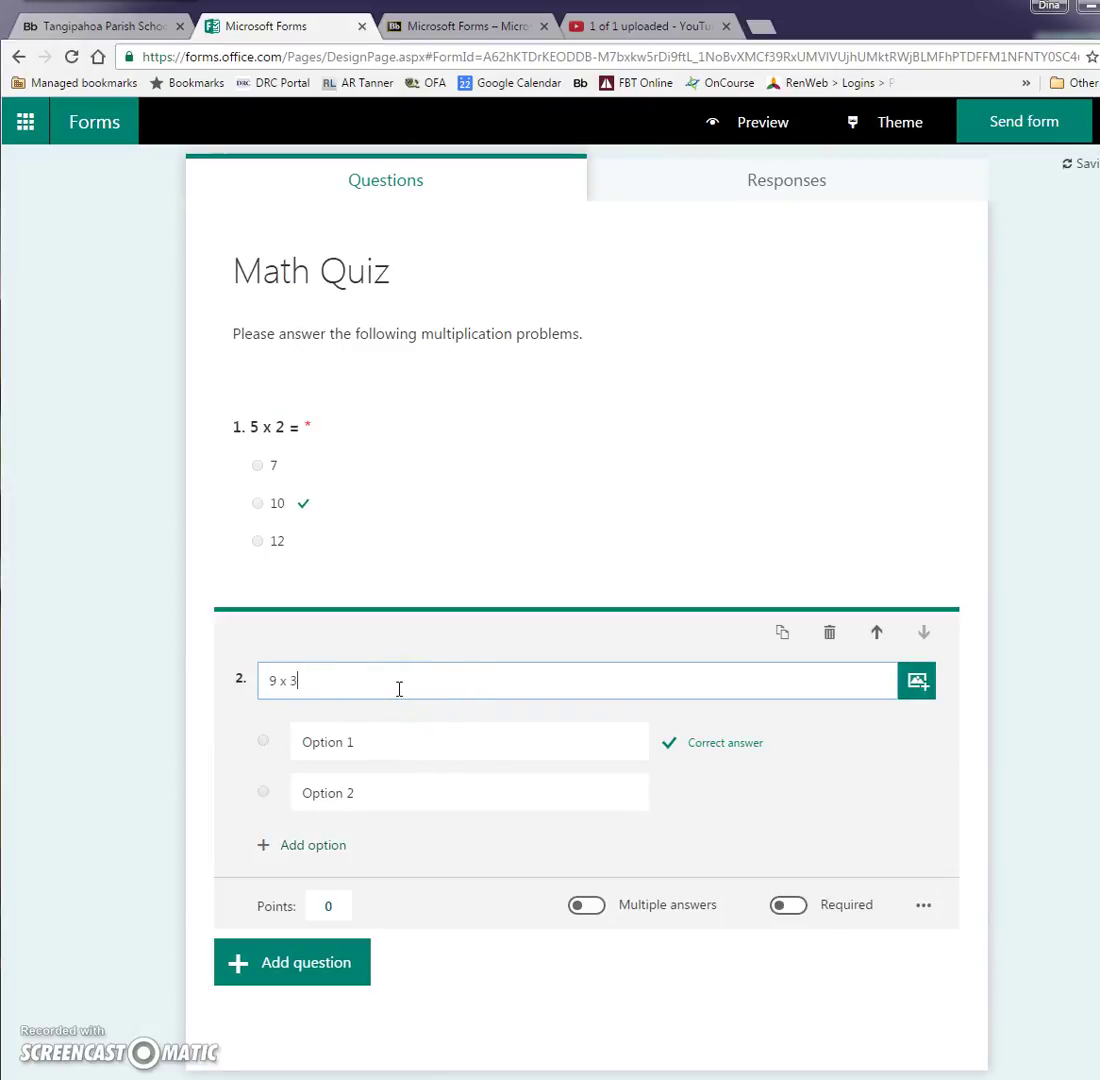
pyautogui.write(' =')
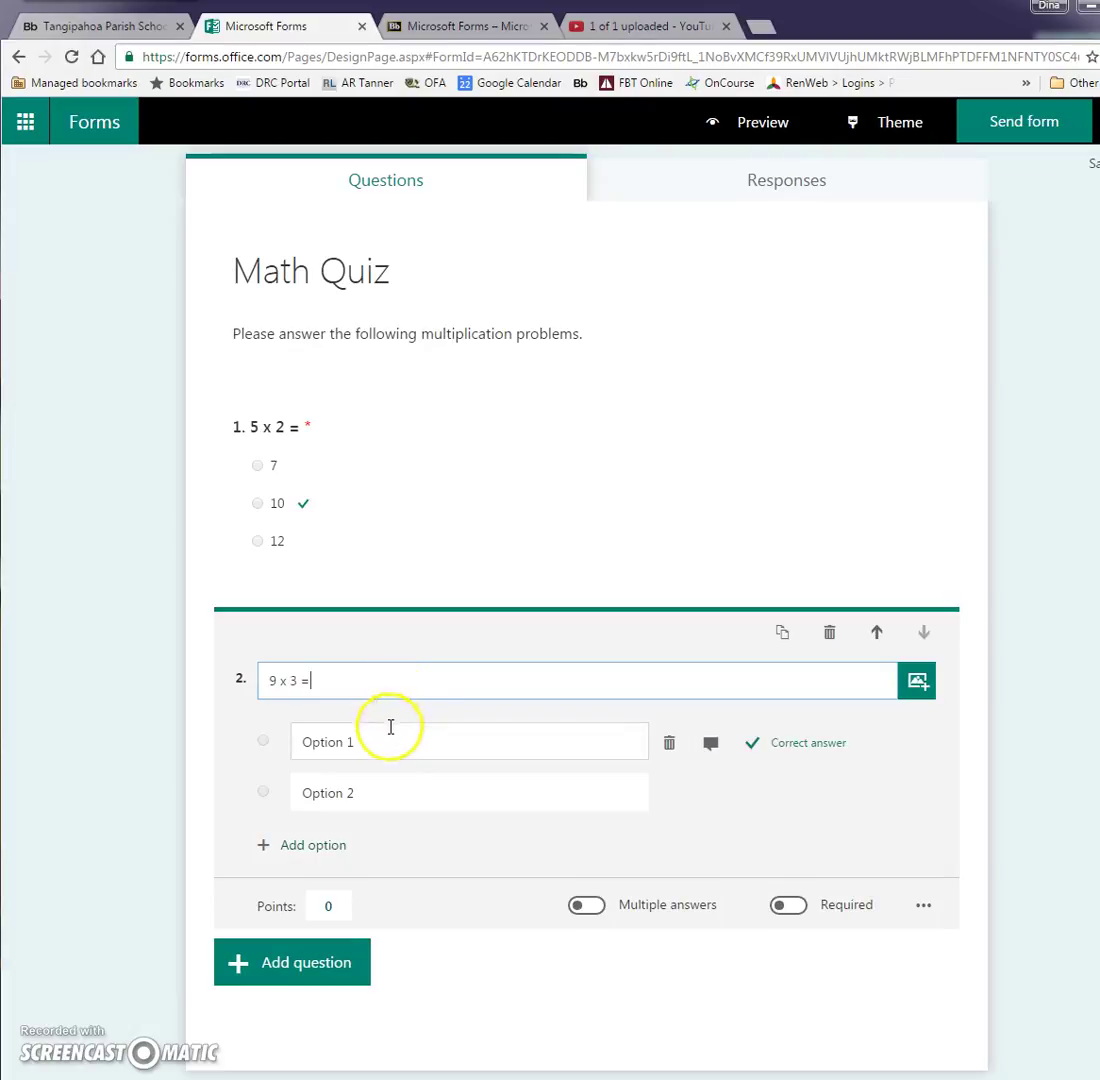
# - Give question 2 the answer options 27, 12 and 93, and make the question required
pyautogui.click(383, 745)
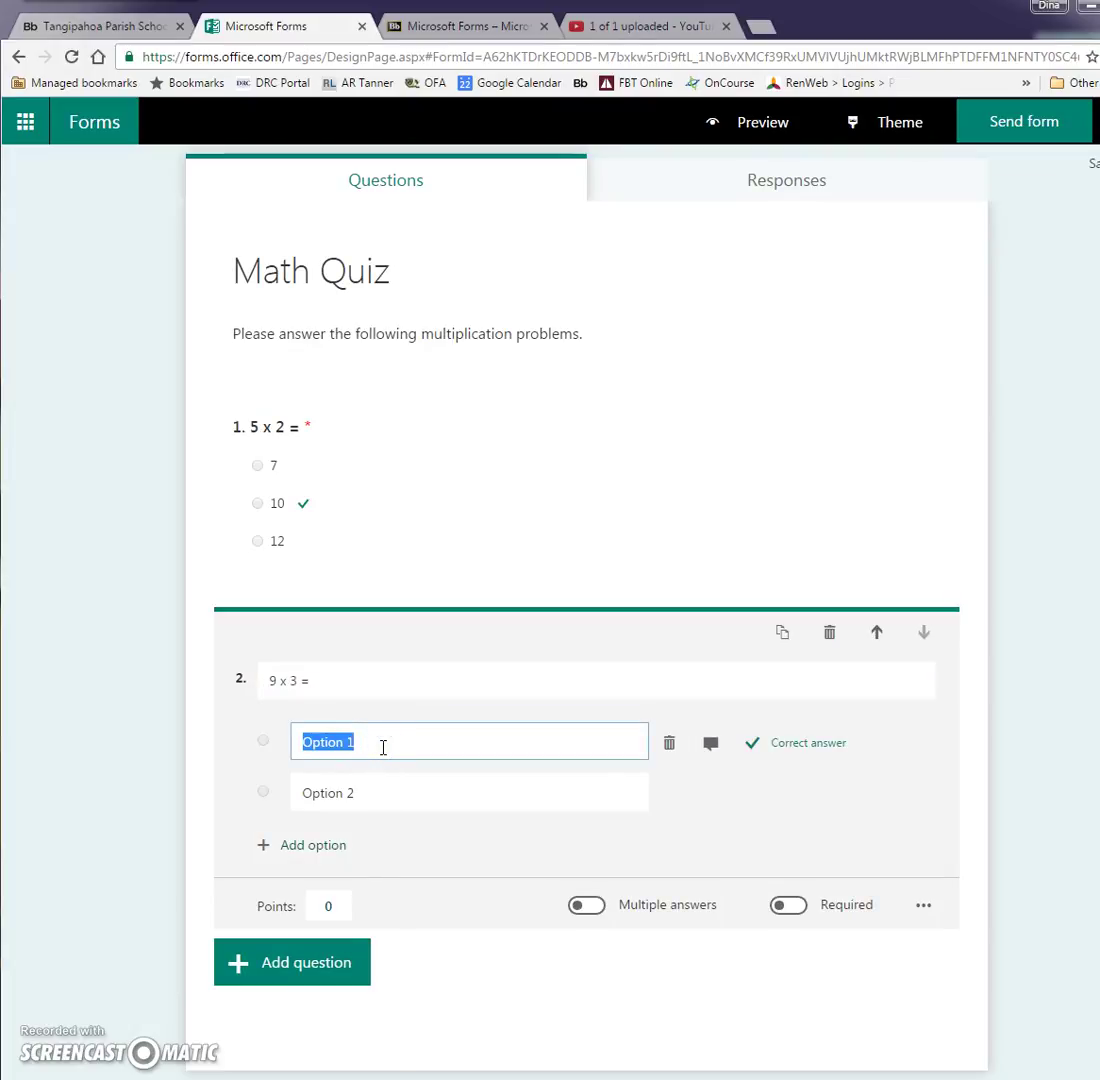
pyautogui.write('27')
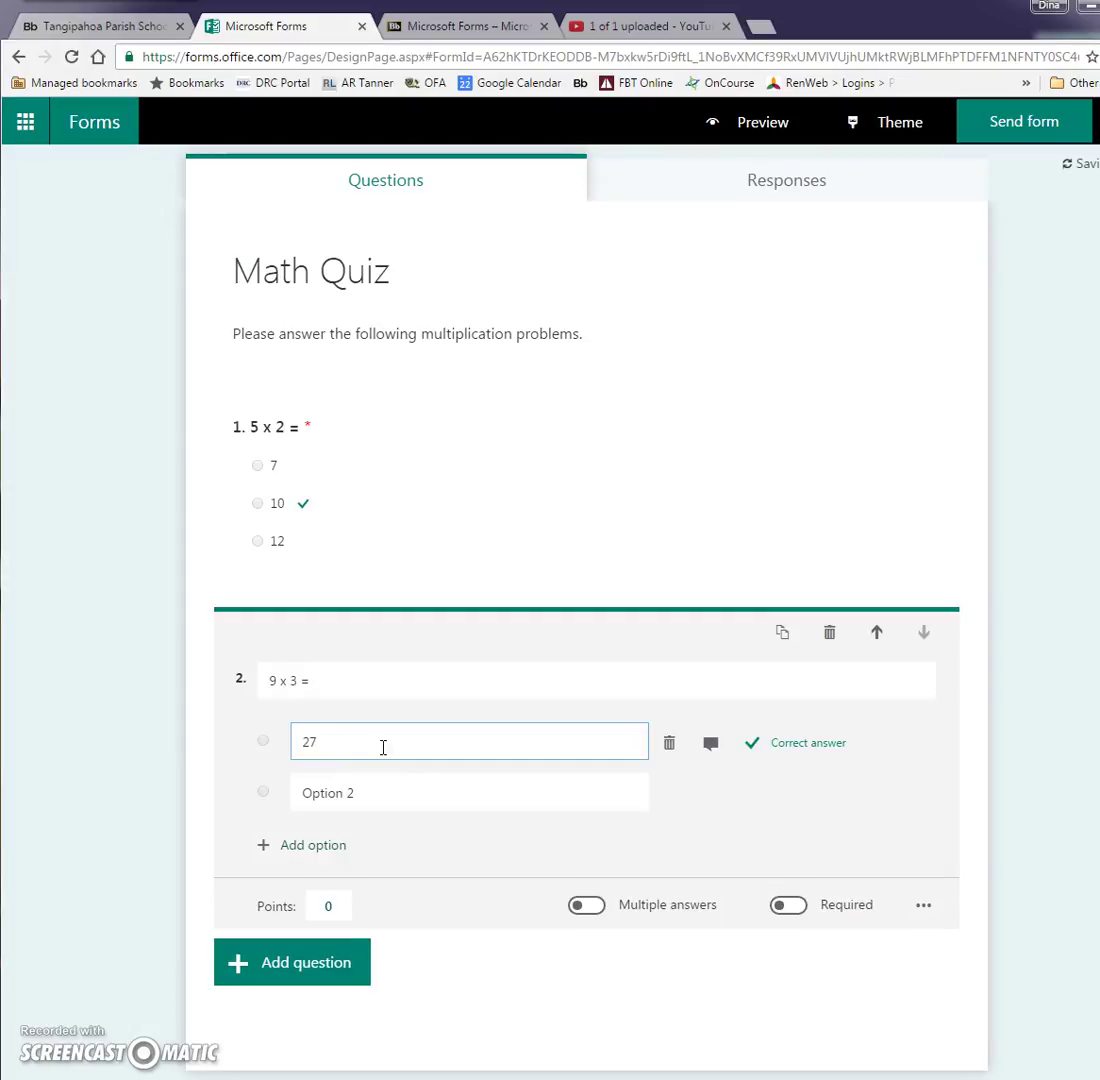
pyautogui.click(349, 799)
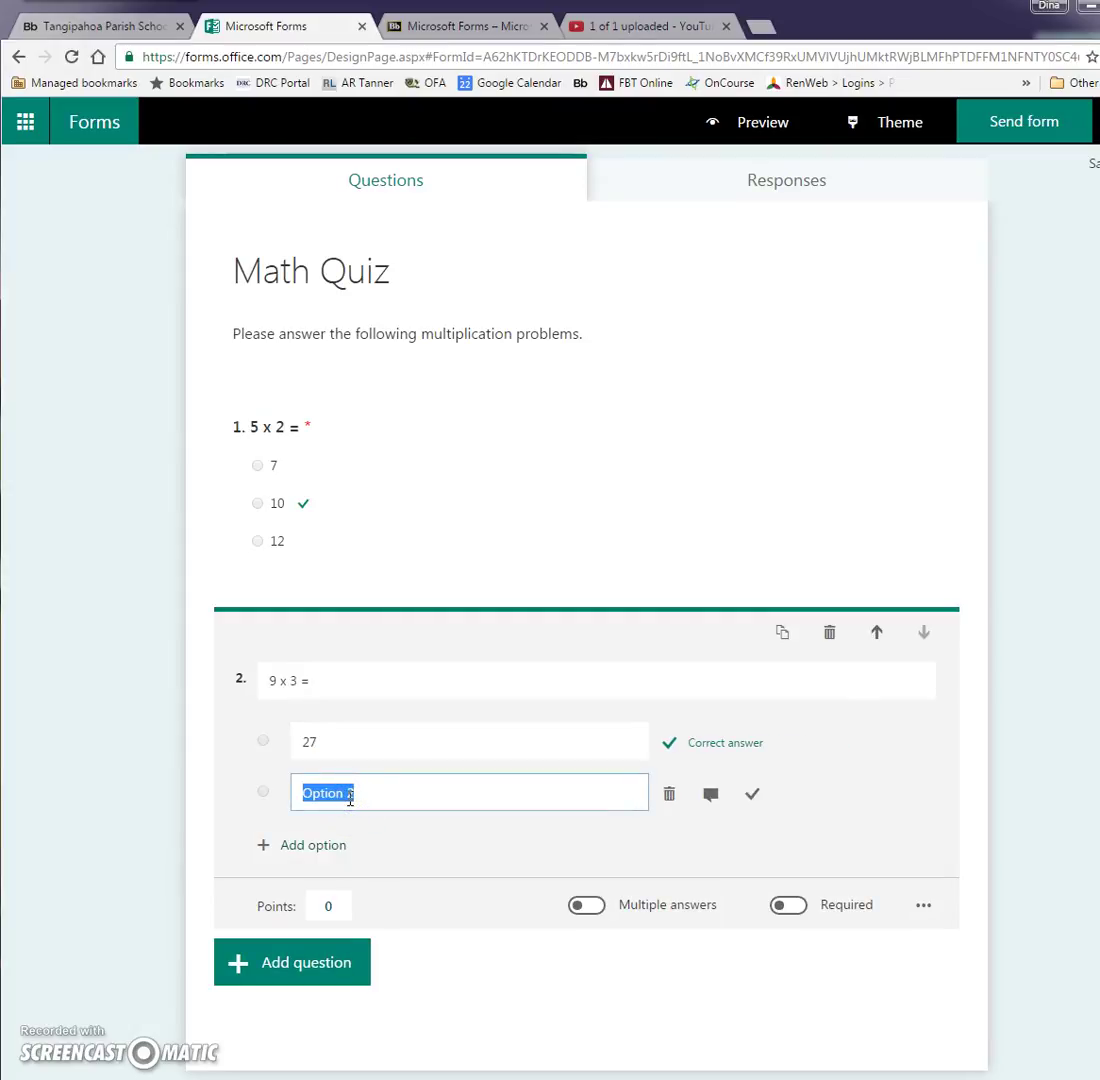
pyautogui.write('12')
pyautogui.click(319, 843)
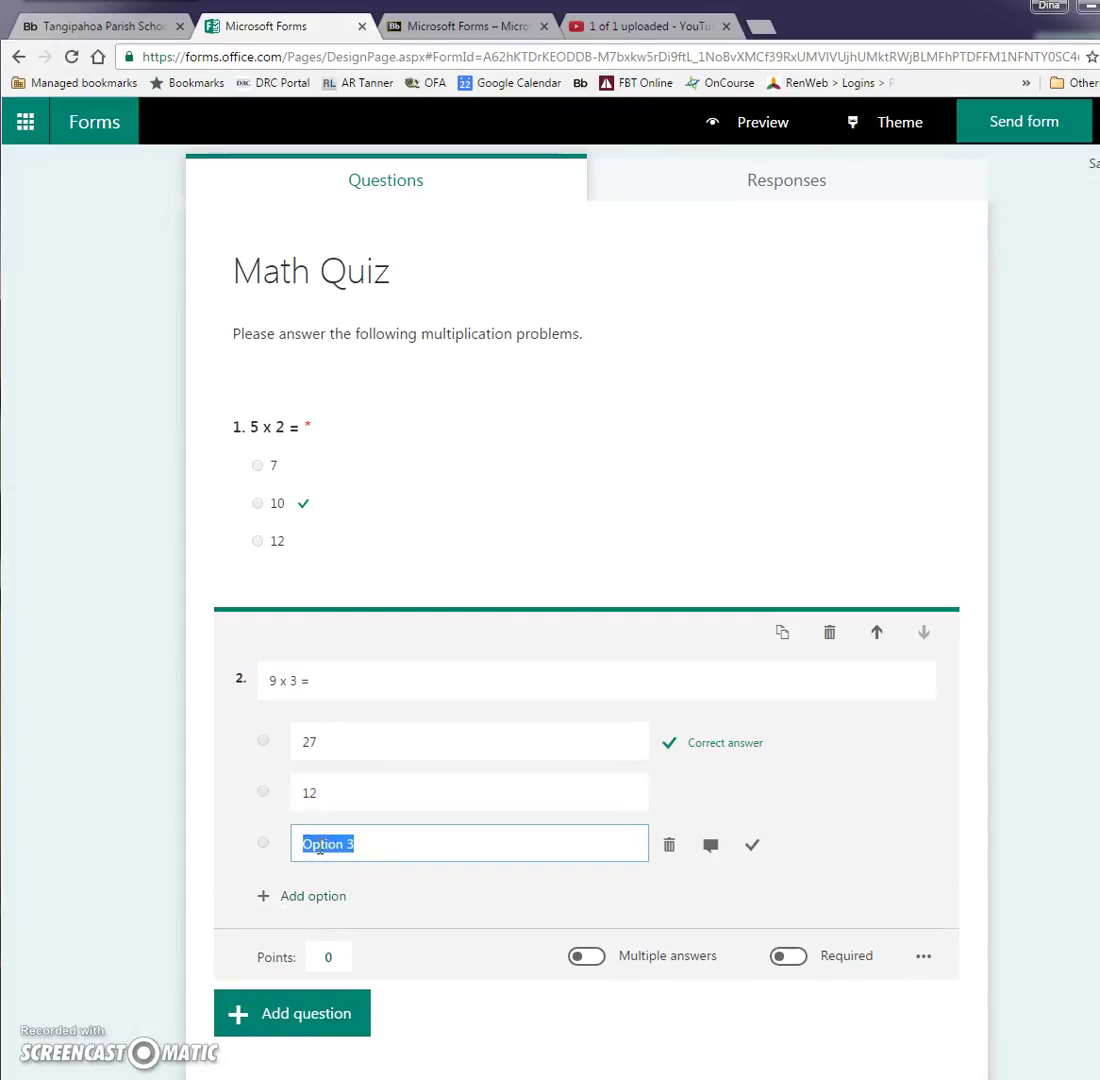
pyautogui.write('93')
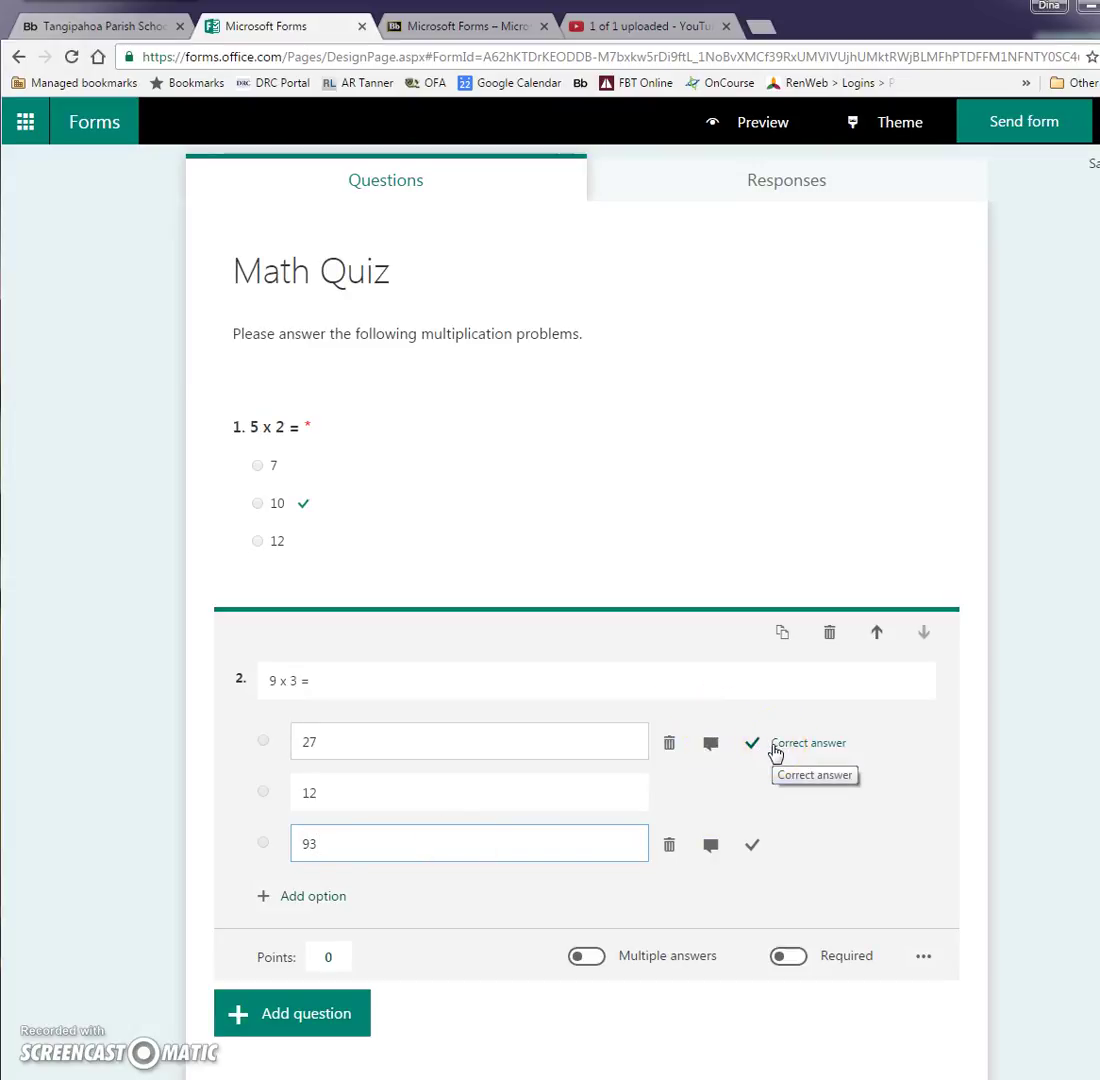
pyautogui.click(788, 956)
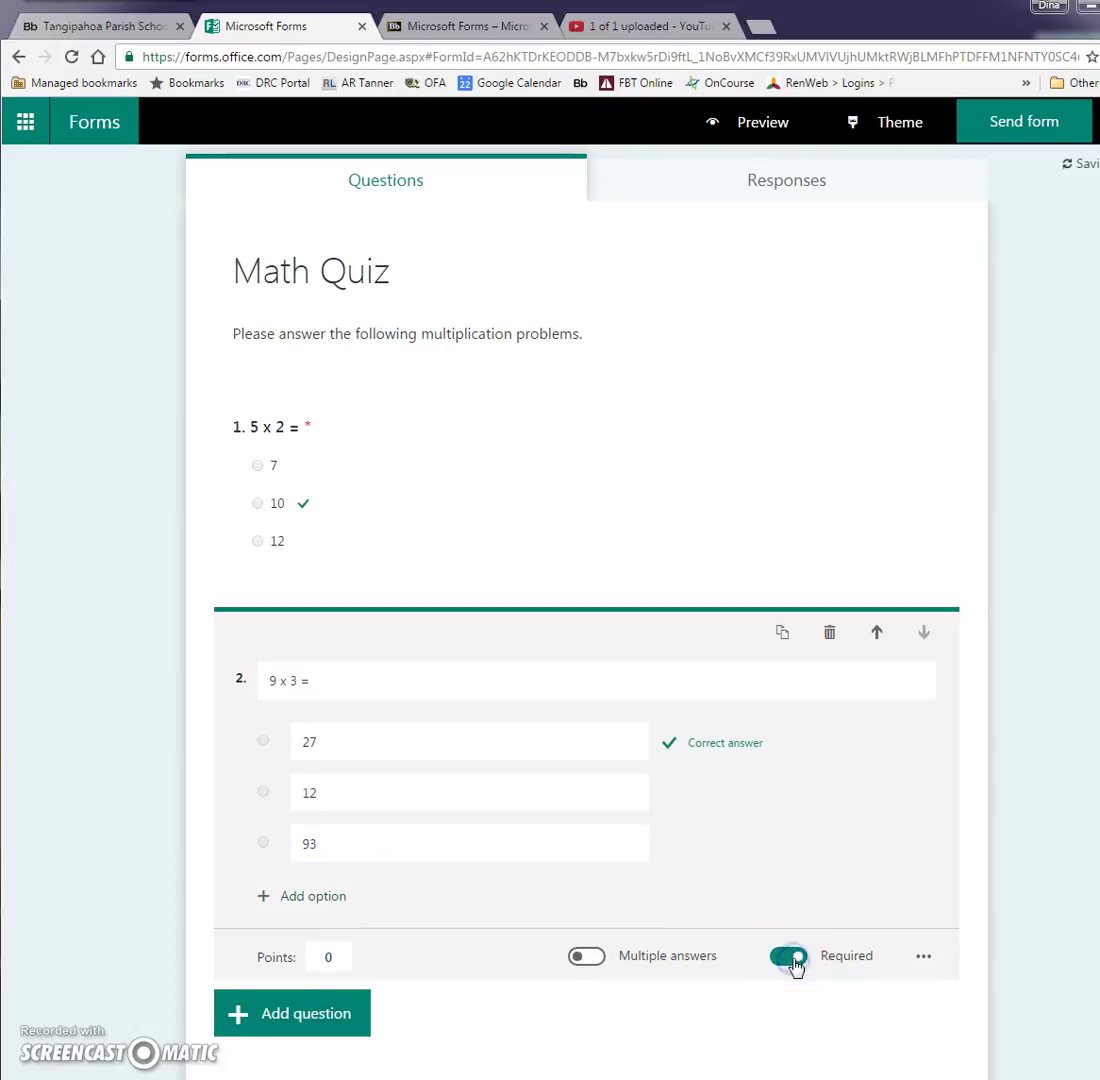
# - Add Quiz question 3: "[first name] bought 3 candy bars. Each candy bar cost $2.00. How much was her total cost for the candy?"
pyautogui.scroll(-1, 791, 965)
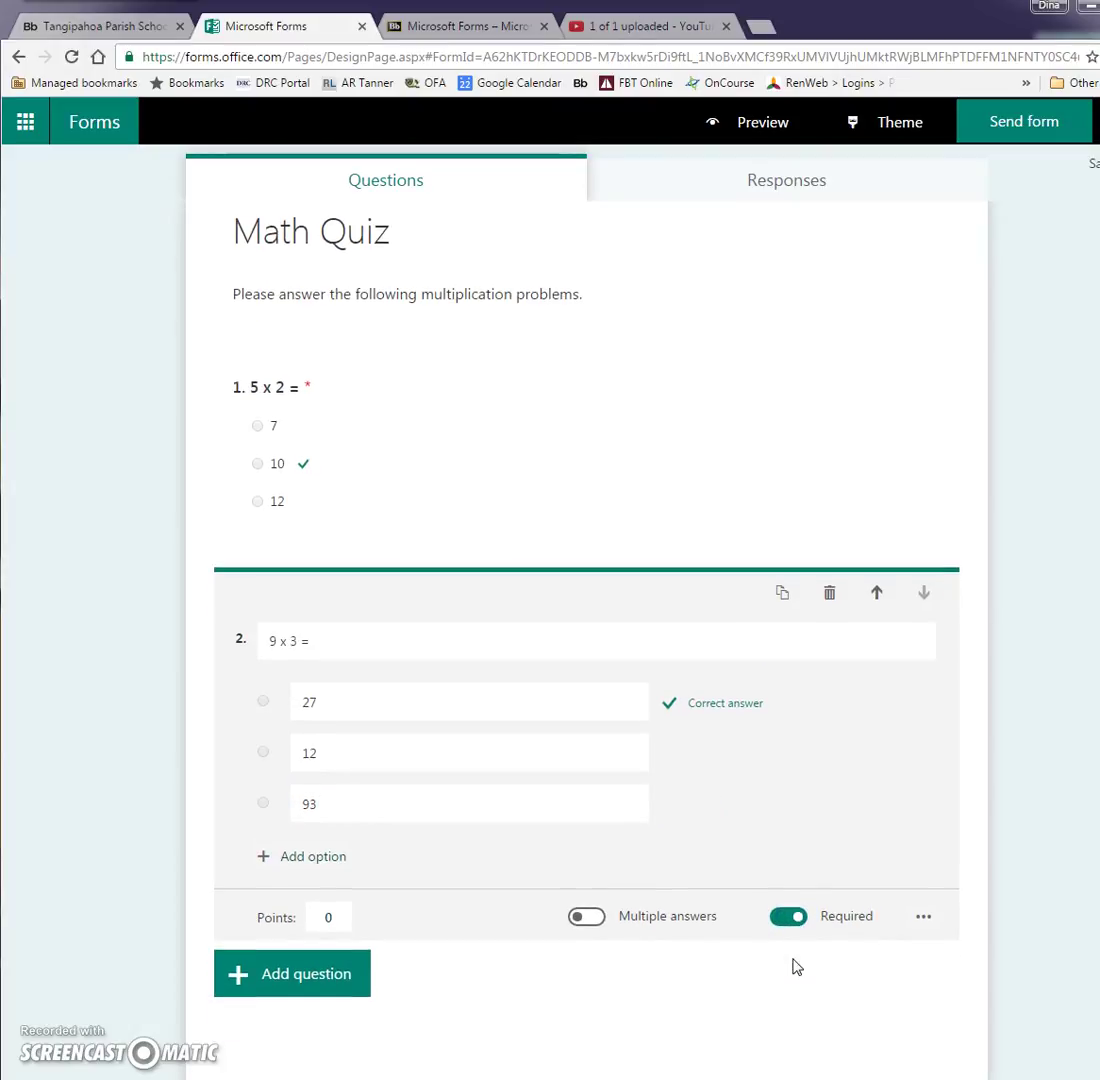
pyautogui.click(310, 975)
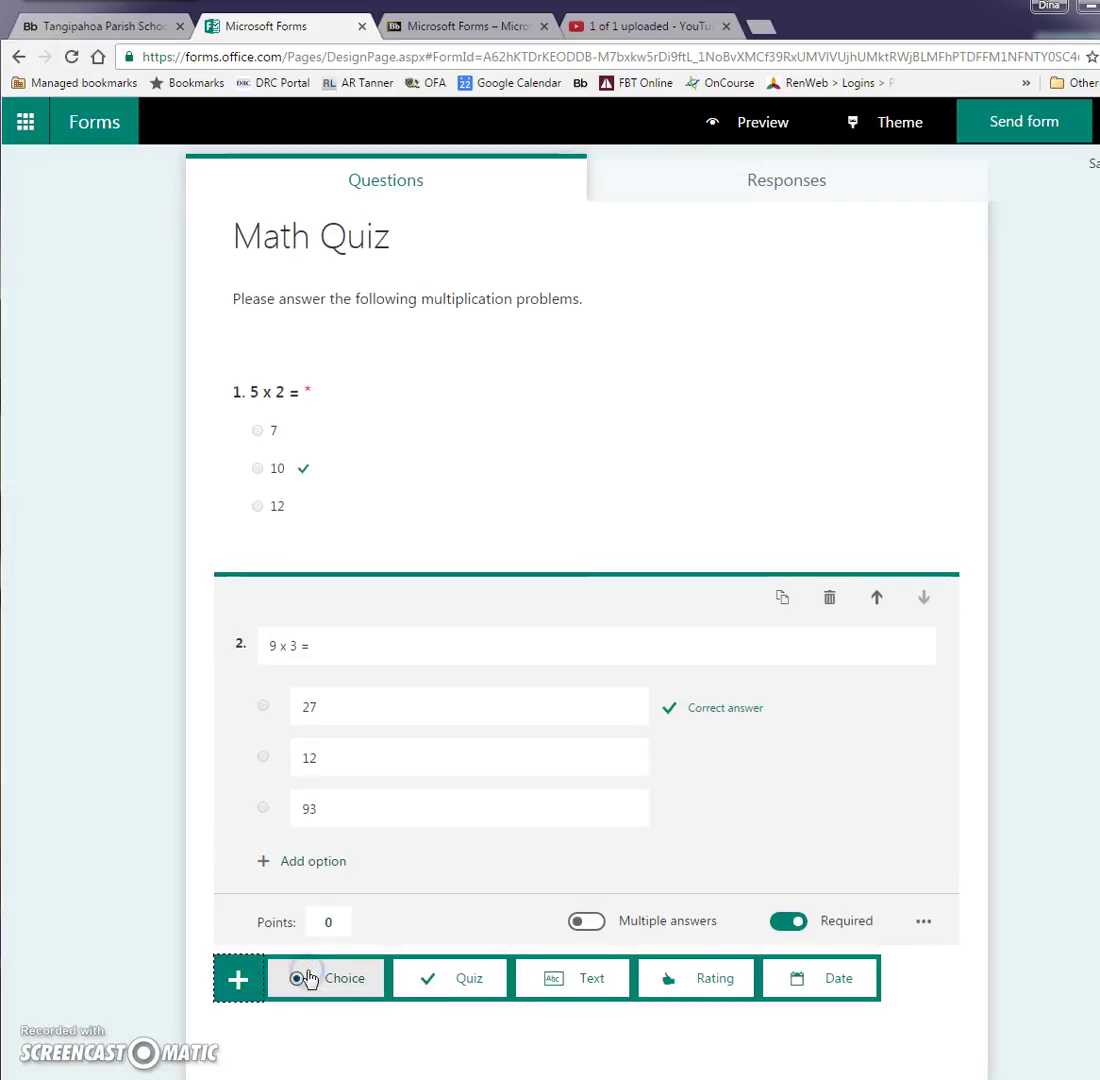
pyautogui.click(460, 980)
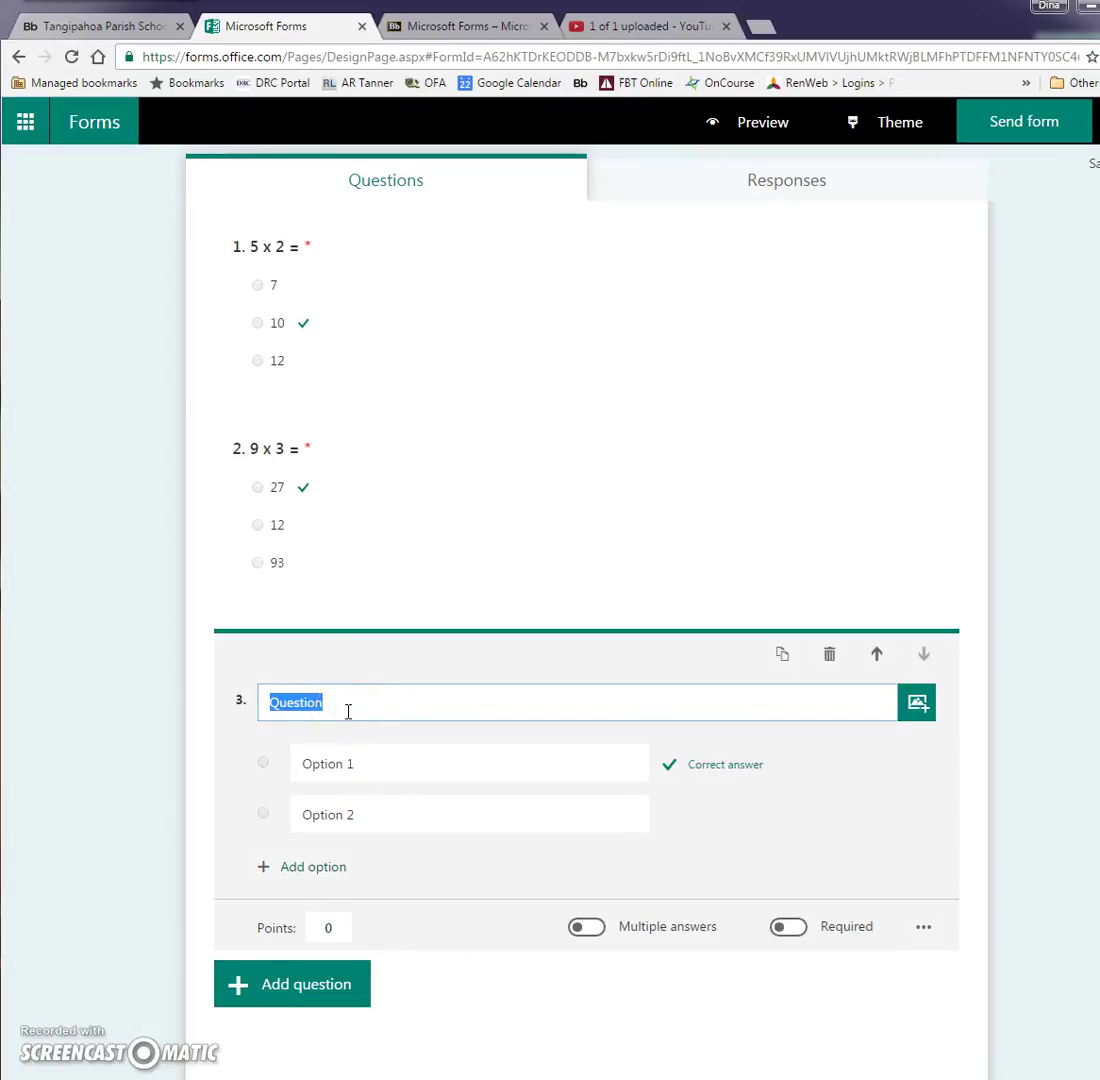
pyautogui.write('Kathy ')
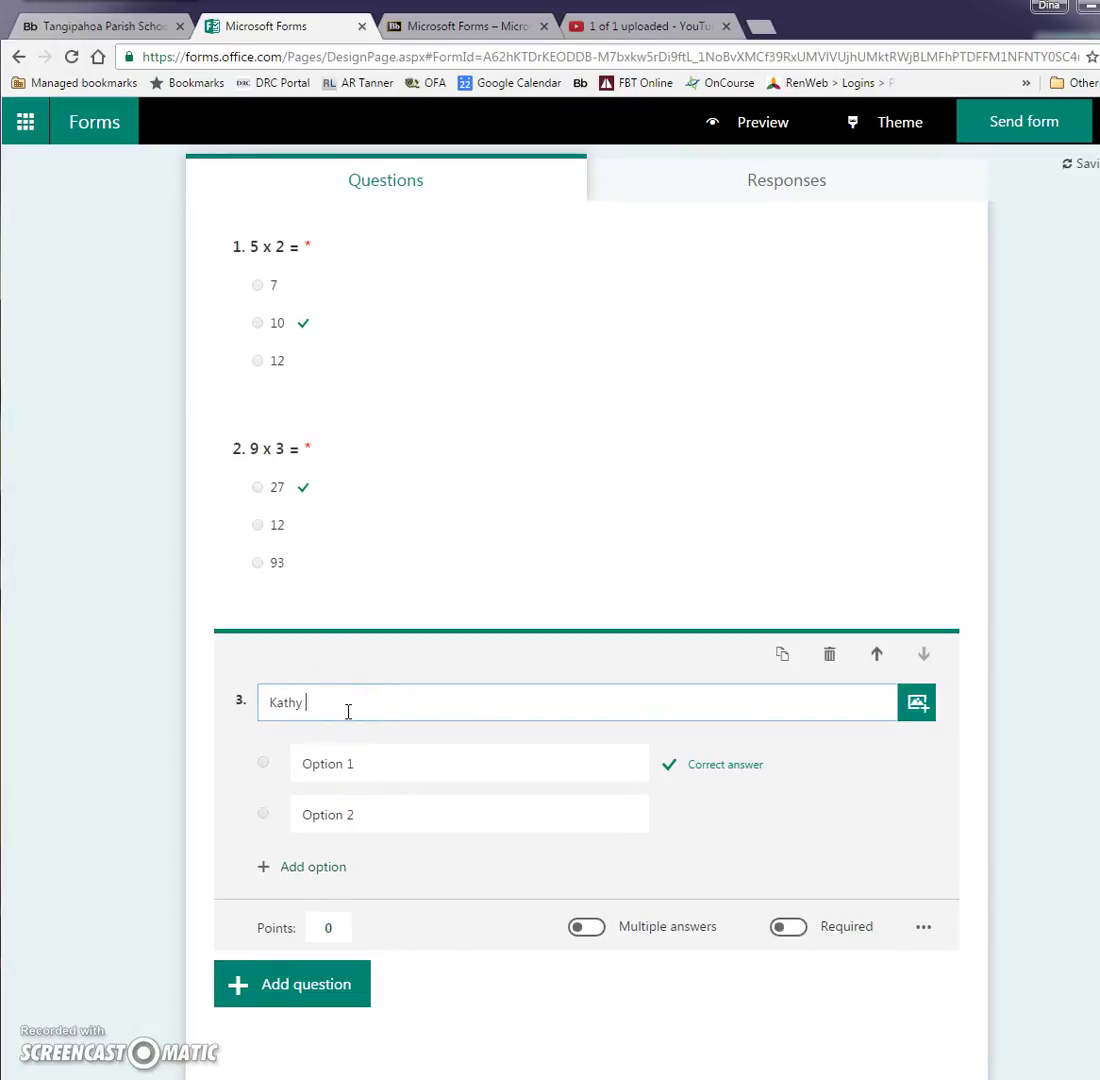
pyautogui.write('bought 3 cand')
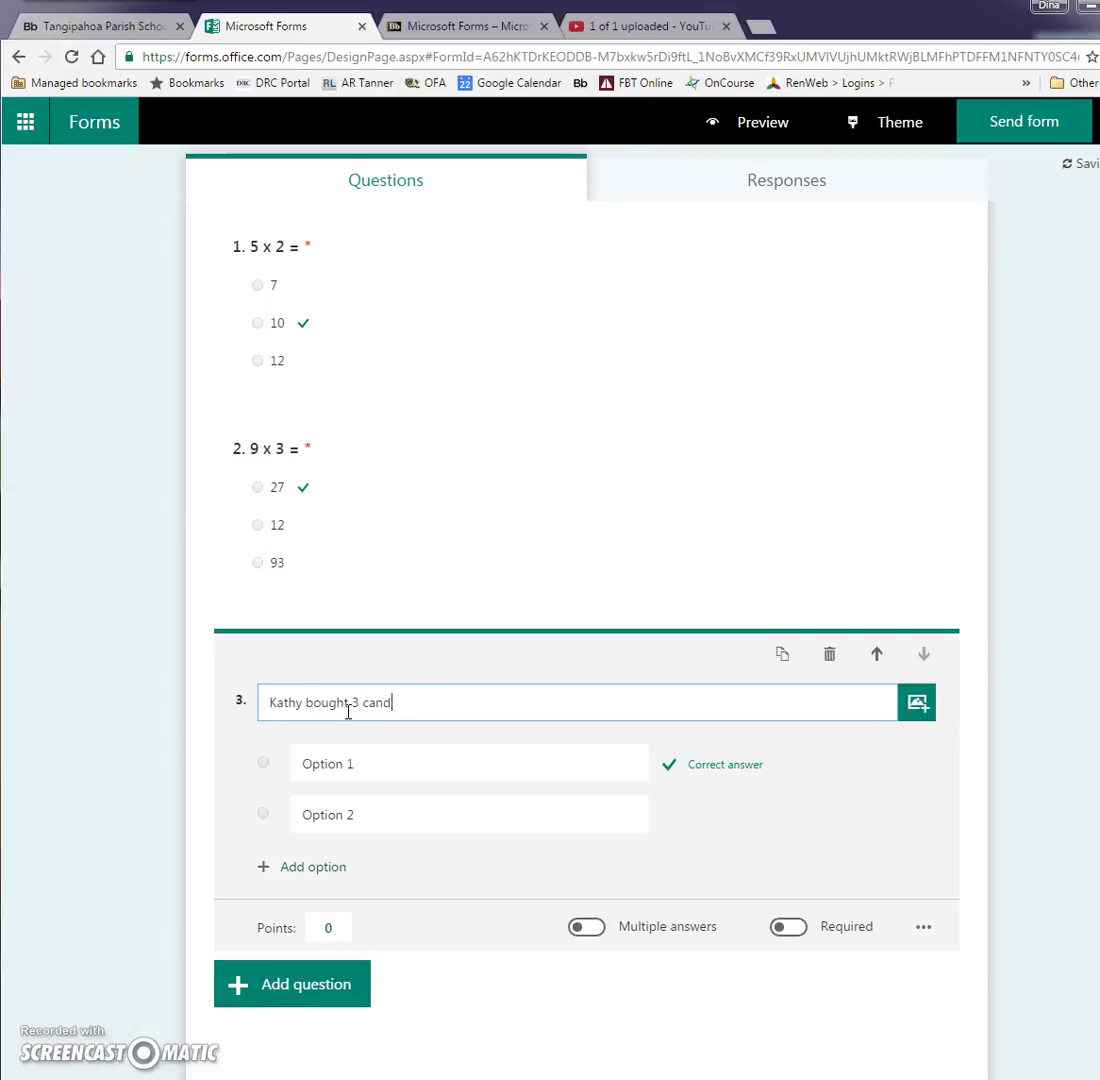
pyautogui.write('y bars. Each candy bar cost $4')
pyautogui.press('BackSpace')
pyautogui.write('2.00.')
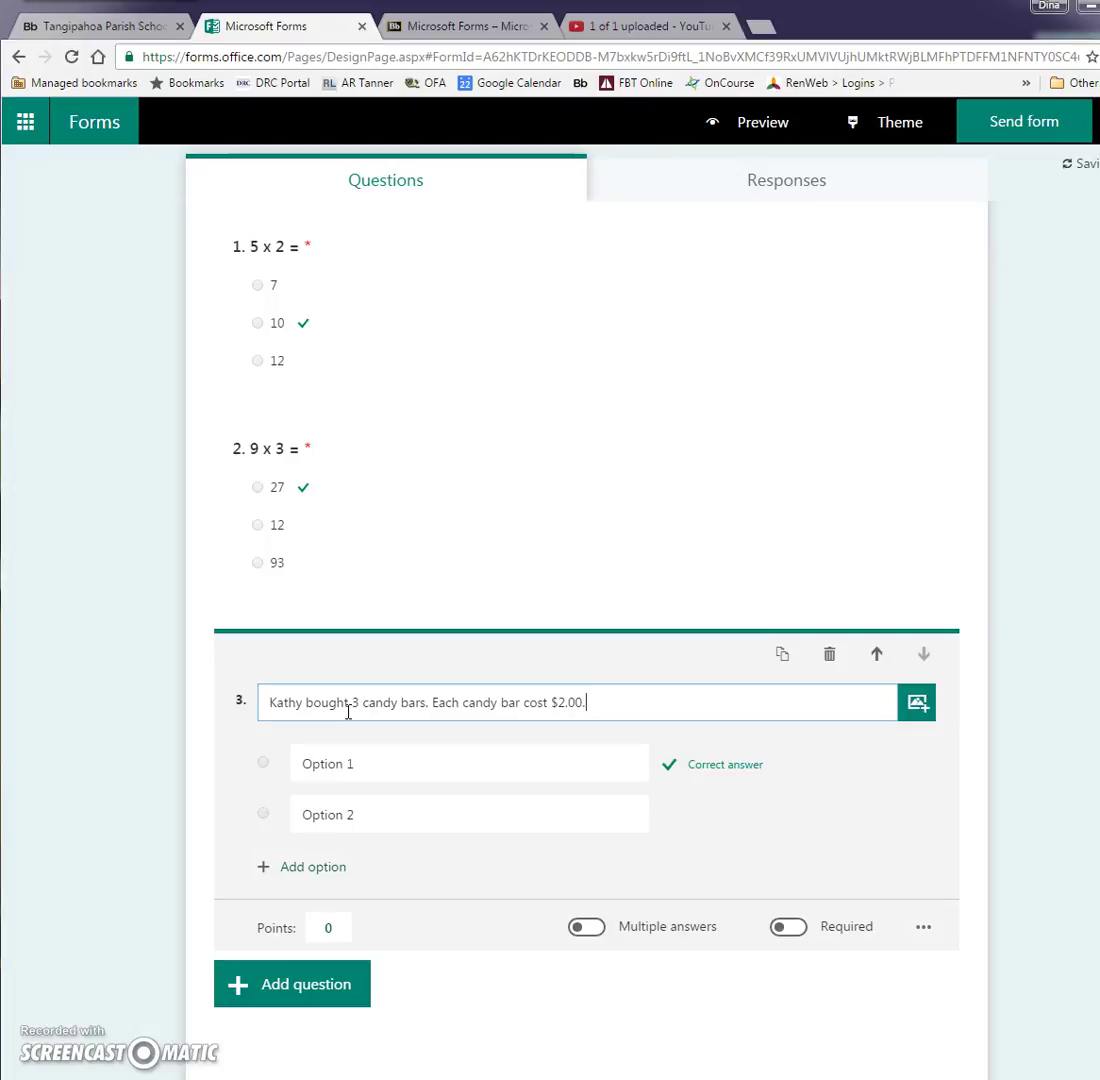
pyautogui.write(' How much was her total cost for the candy')
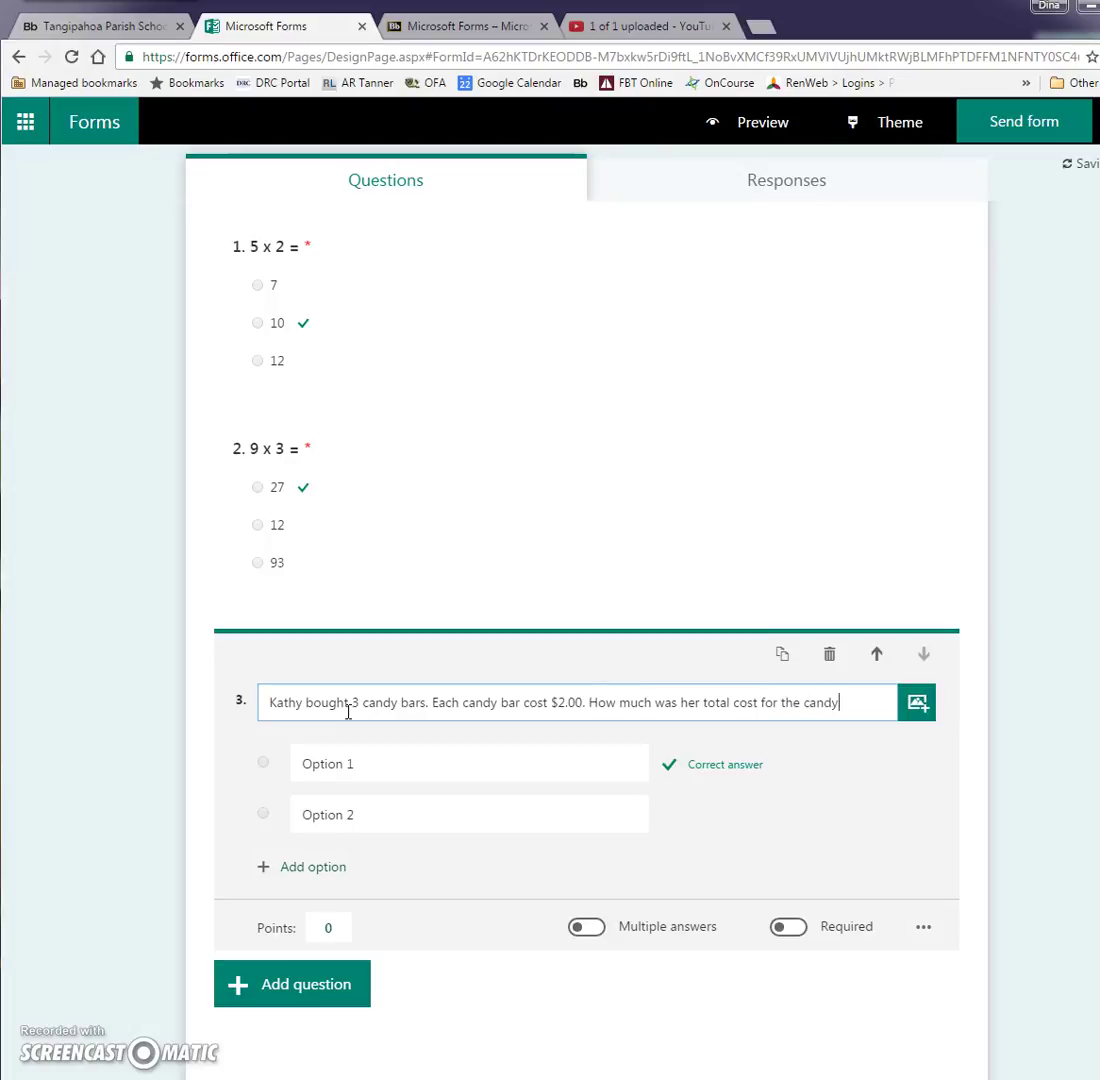
pyautogui.write('?')
# - Set the first two answer options of question 3 to $3.00 and $4.00
pyautogui.click(340, 764)
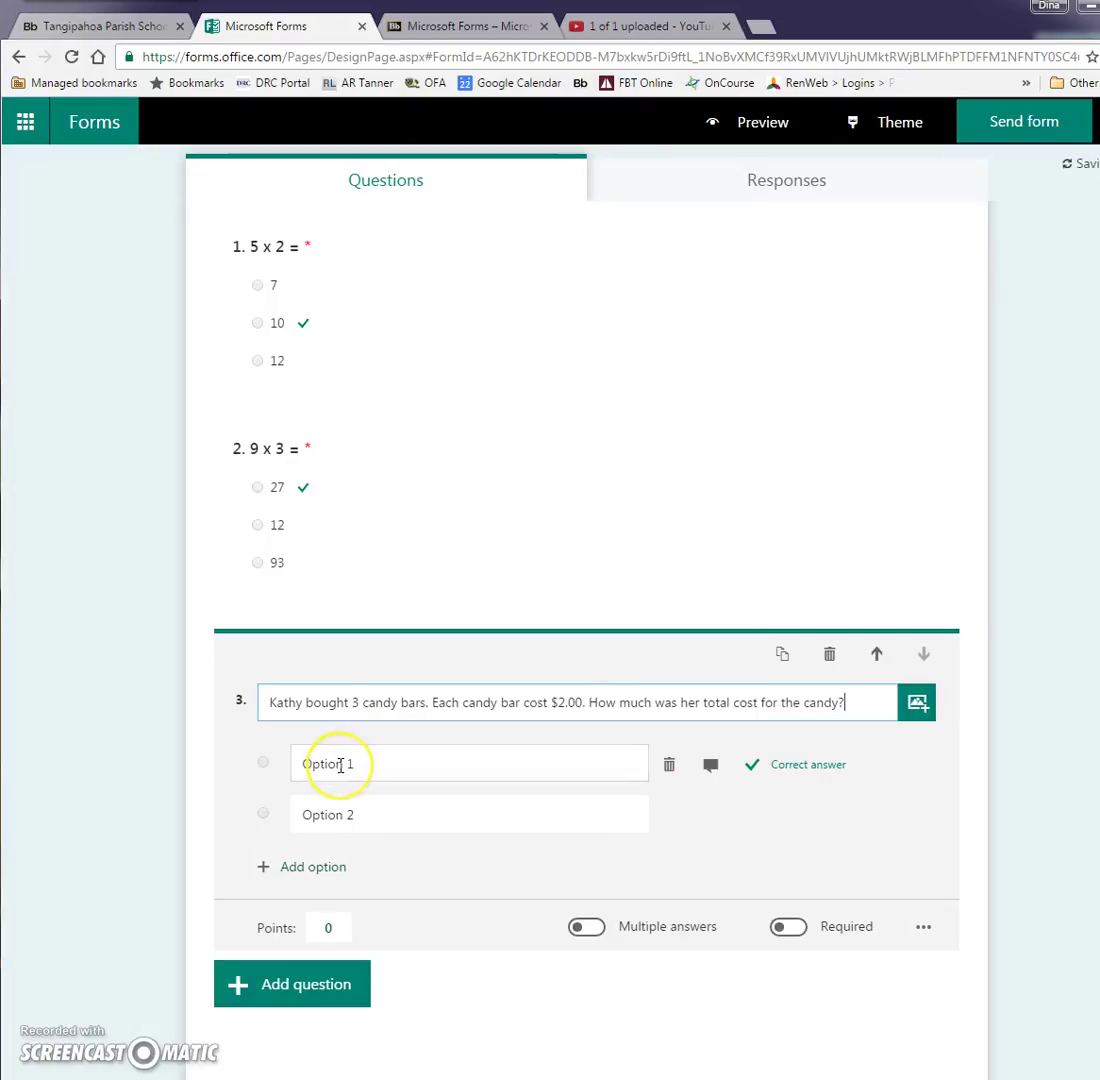
pyautogui.click(340, 764)
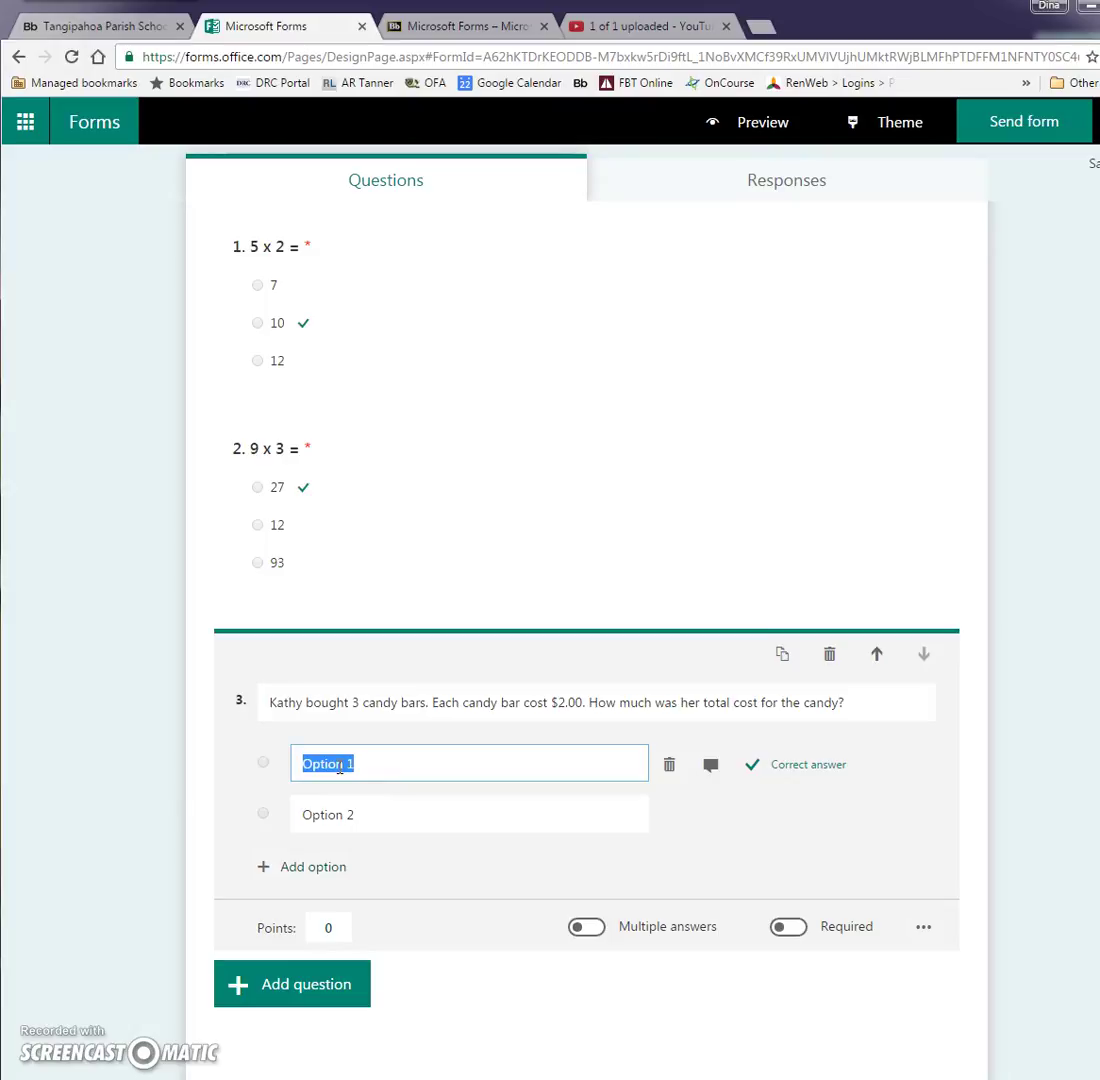
pyautogui.write('4')
pyautogui.press('BackSpace')
pyautogui.click(127, 779)
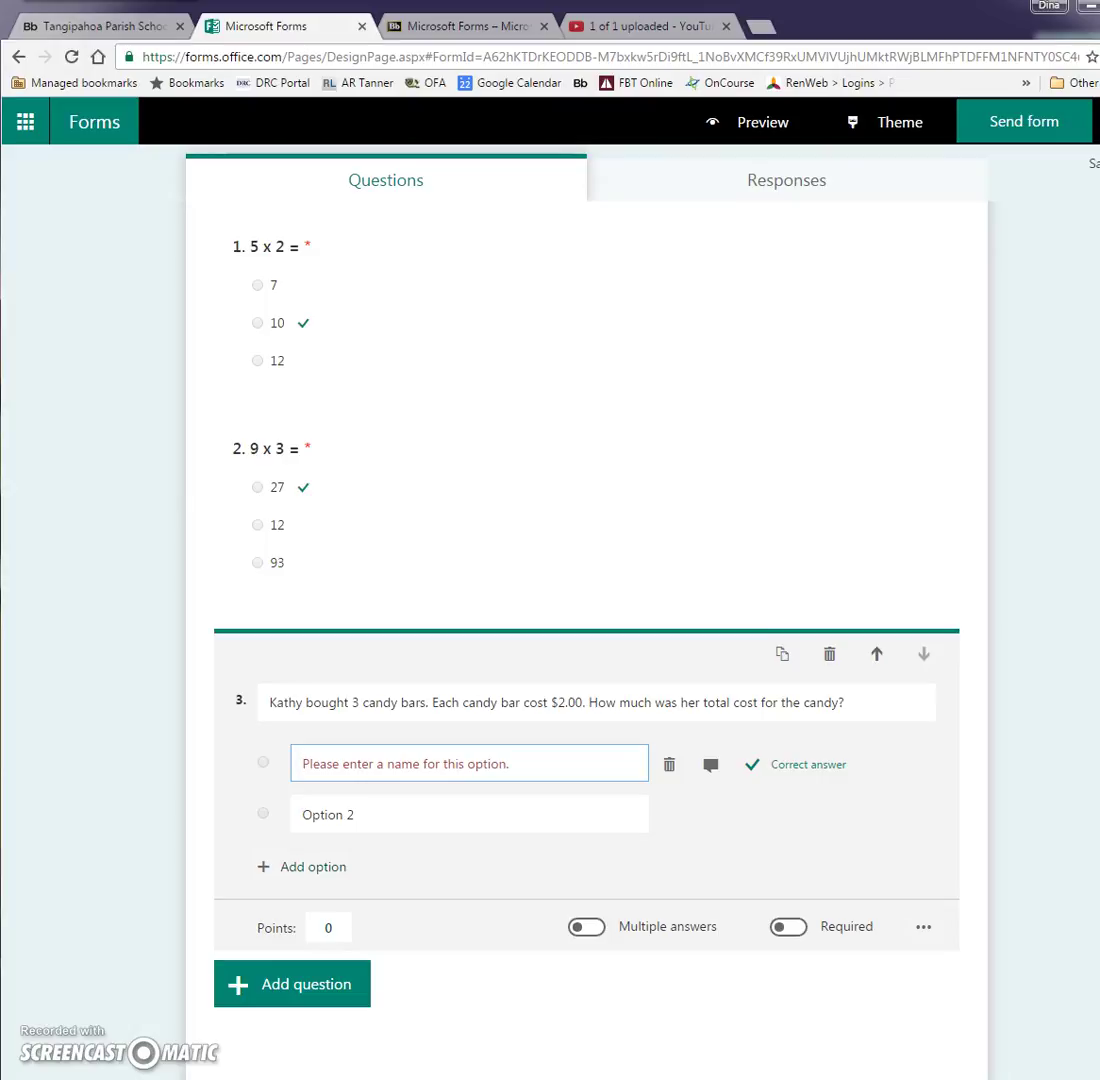
pyautogui.write('$3.oo')
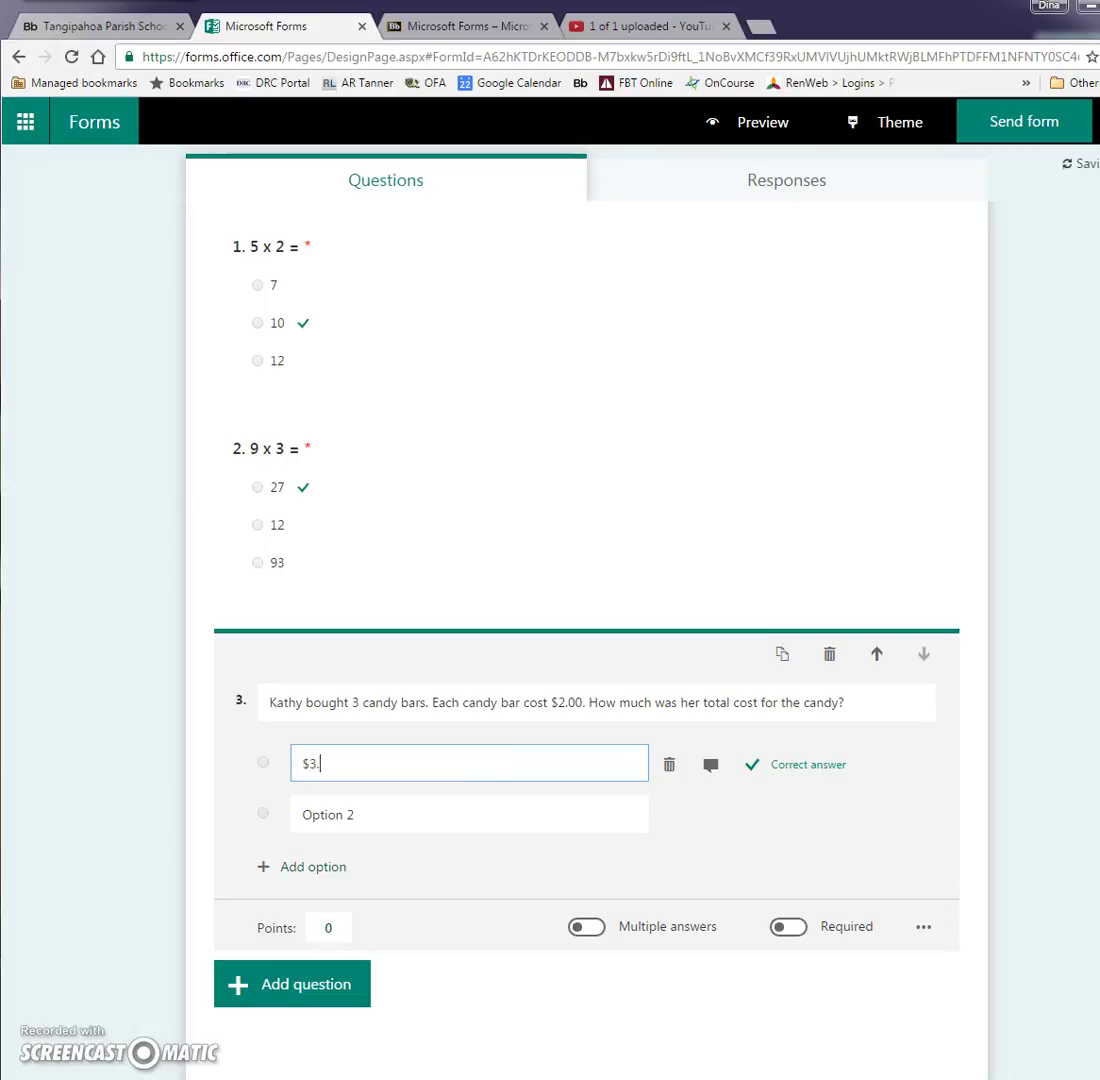
pyautogui.press('BackSpace')
pyautogui.press('BackSpace')
pyautogui.write('00')
pyautogui.click(363, 818)
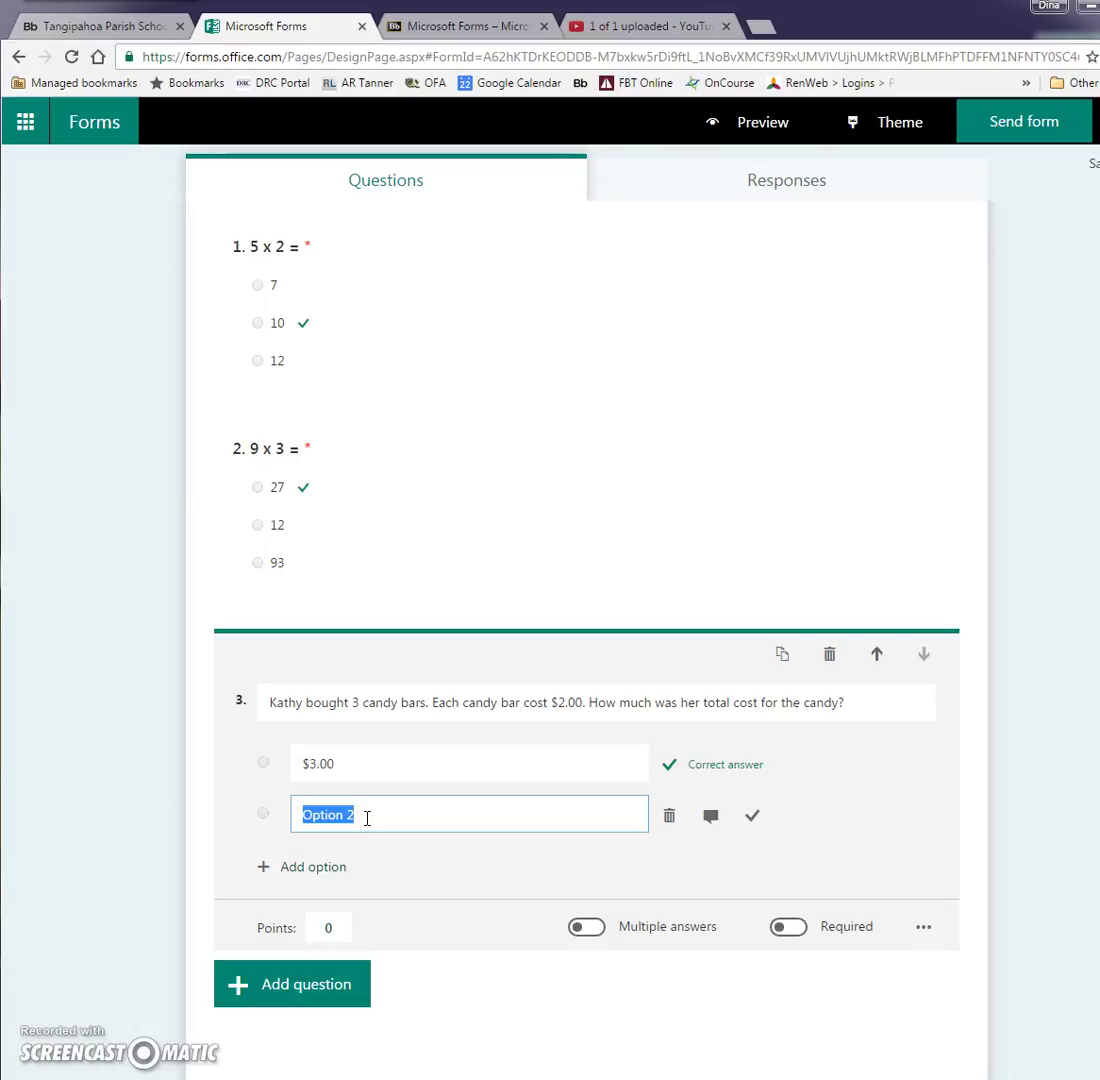
pyautogui.write('$4.00')
# - Add $6.00 as question 3's third option, marked as the correct answer, and make the question required
pyautogui.click(330, 868)
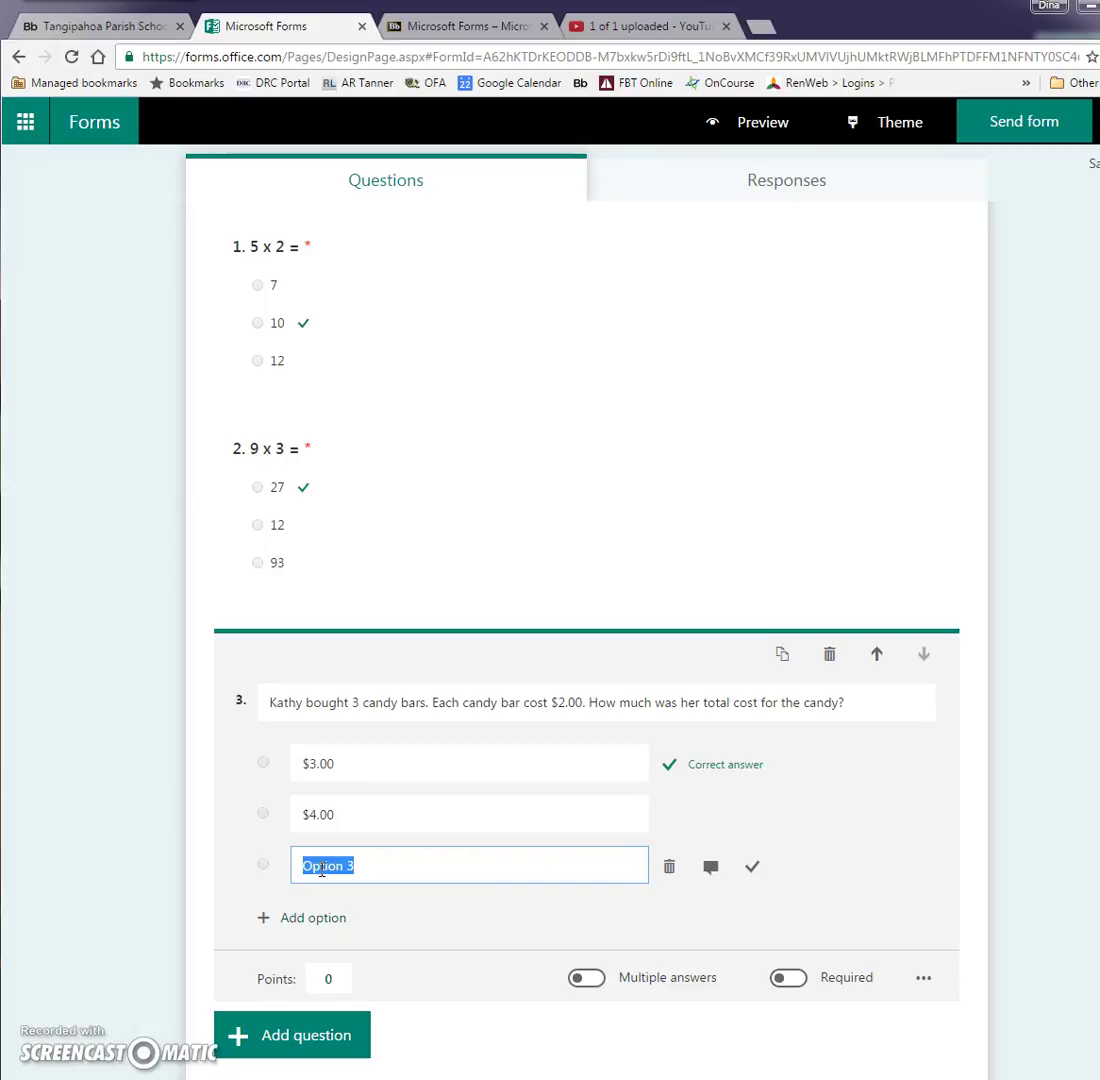
pyautogui.write('$6.00')
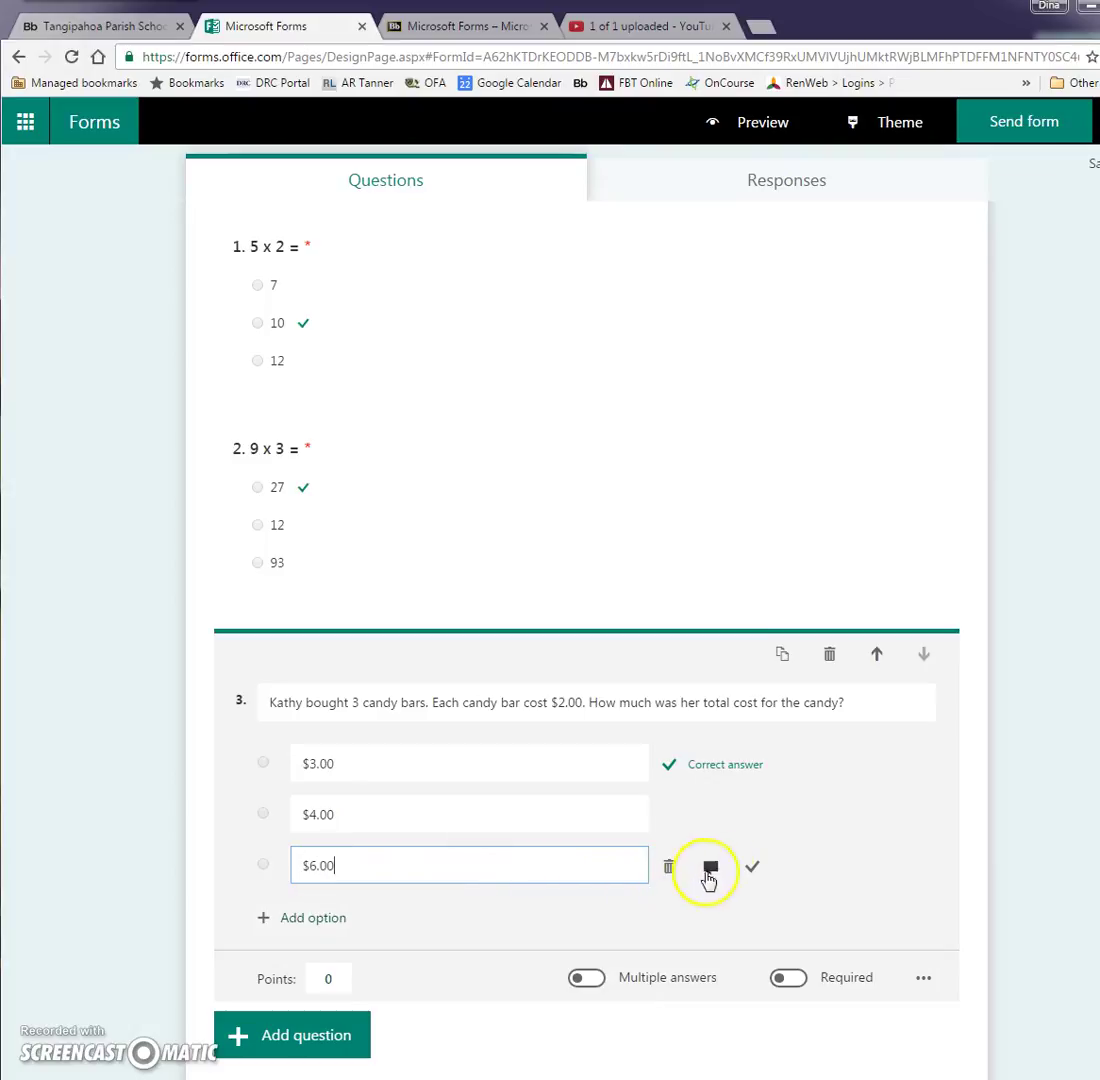
pyautogui.click(753, 867)
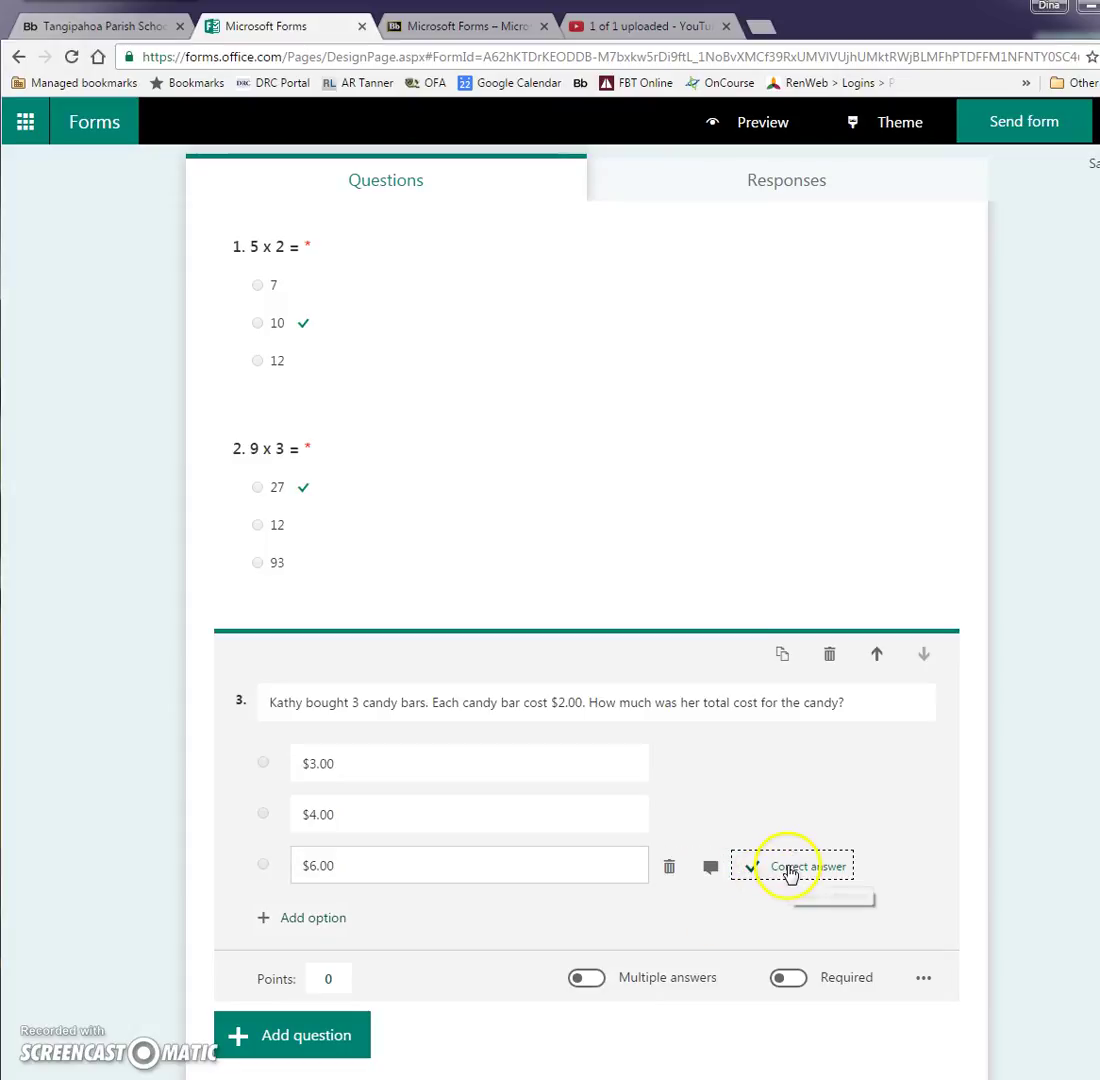
pyautogui.click(798, 980)
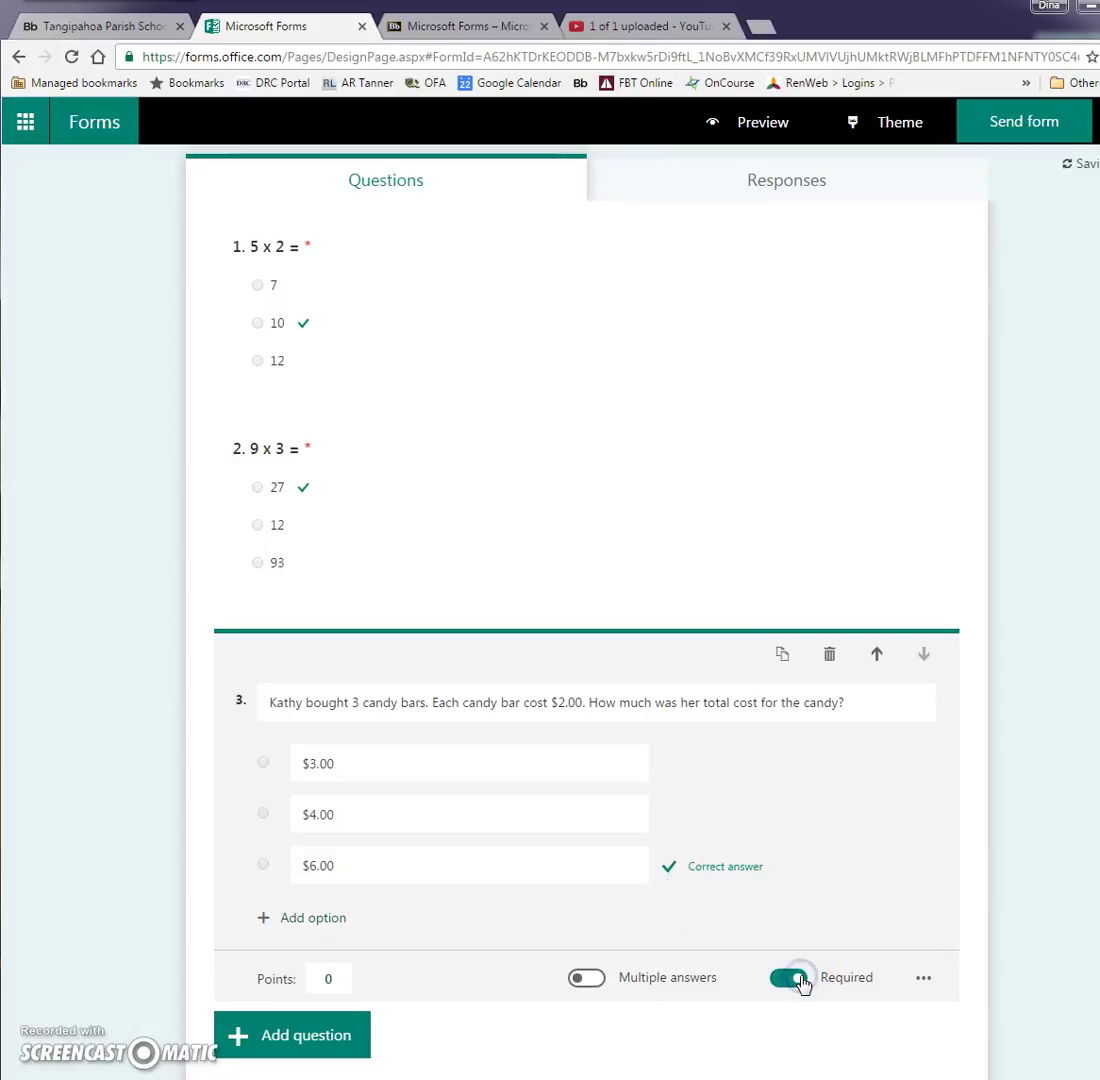
# - Add a fourth question of the Quiz type with the text "5 x 5 = 25"
pyautogui.click(318, 1040)
pyautogui.click(330, 1035)
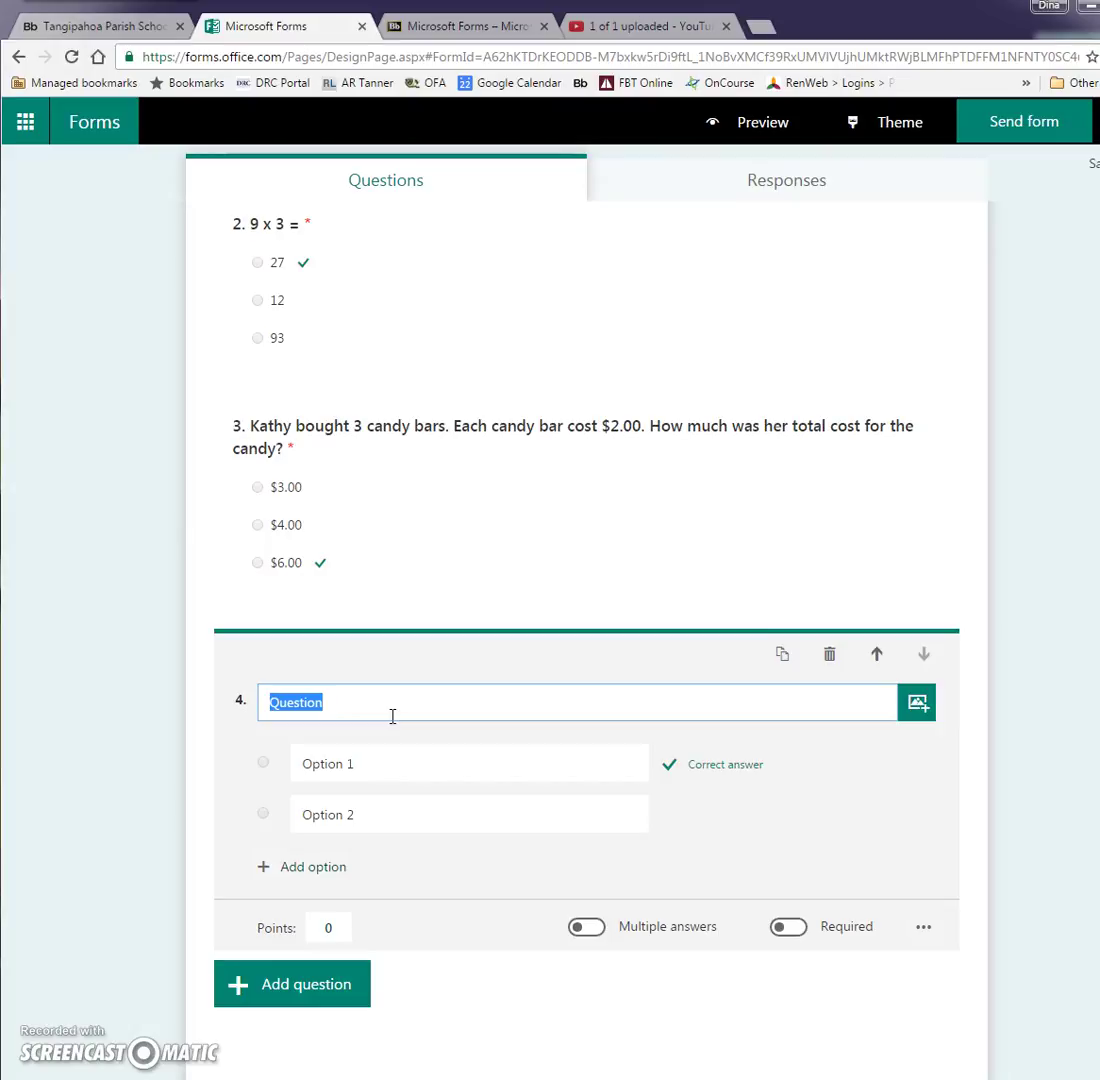
pyautogui.write('5 ')
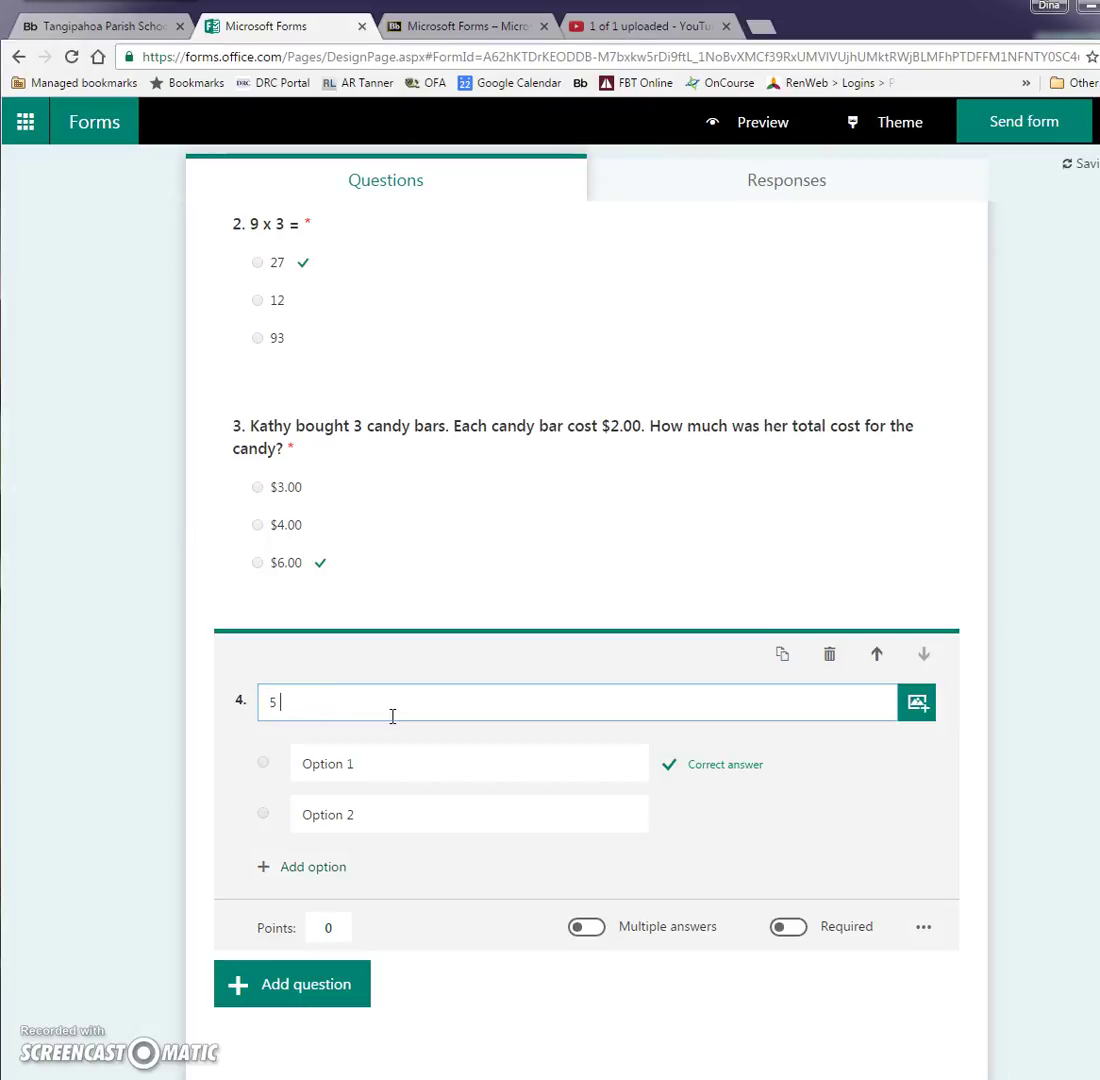
pyautogui.write('x 5 = 25')
# - Give question 4 the answer options True and False, keeping True as the correct answer
pyautogui.click(373, 757)
pyautogui.write('Tu')
pyautogui.press('BackSpace')
pyautogui.write('rue')
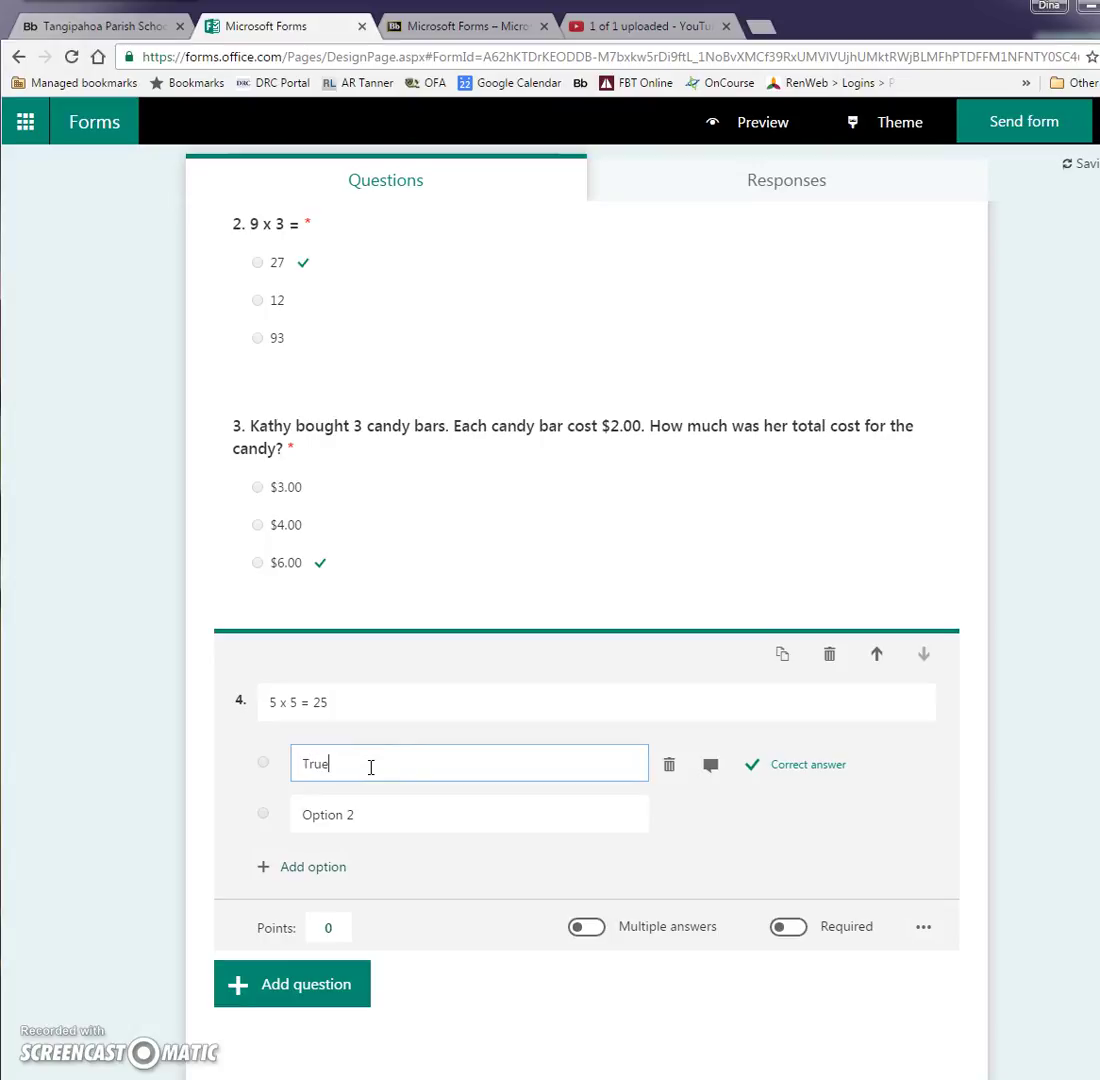
pyautogui.click(354, 815)
pyautogui.write('F')
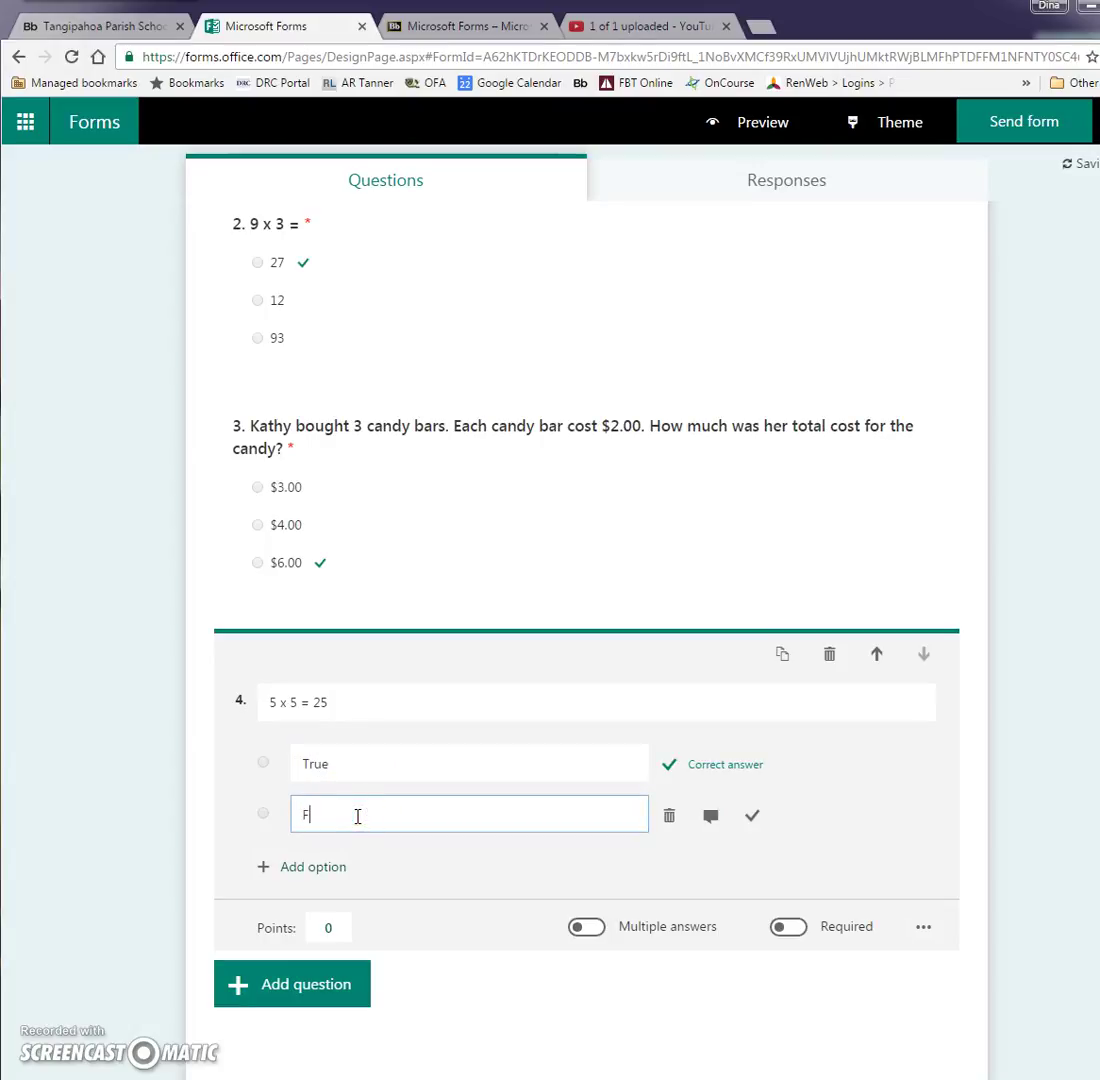
pyautogui.write('alse')
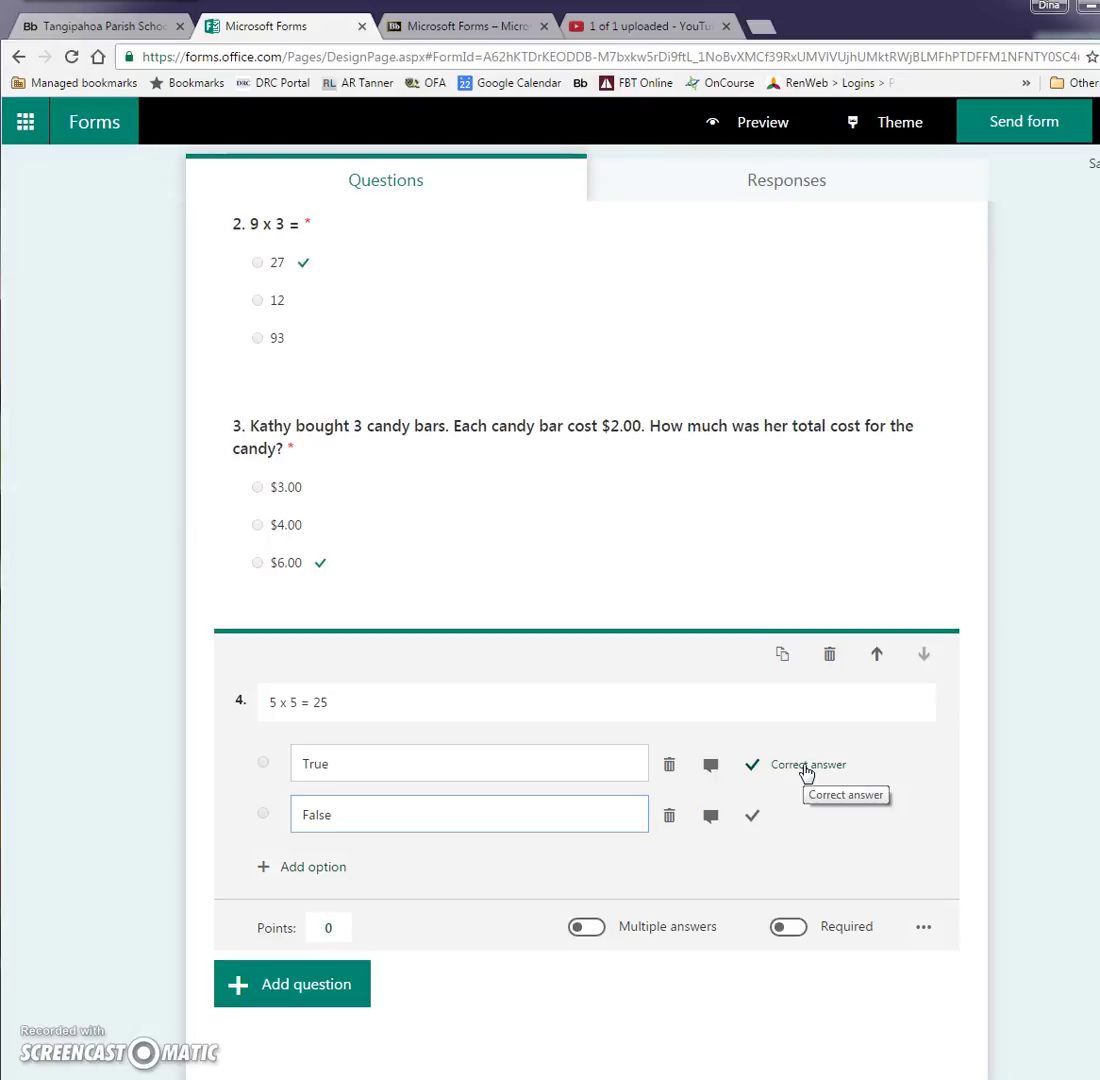
# - Add a fifth question of the Quiz type with the text "What is the product of 6 x 4?"
pyautogui.click(296, 982)
pyautogui.click(436, 986)
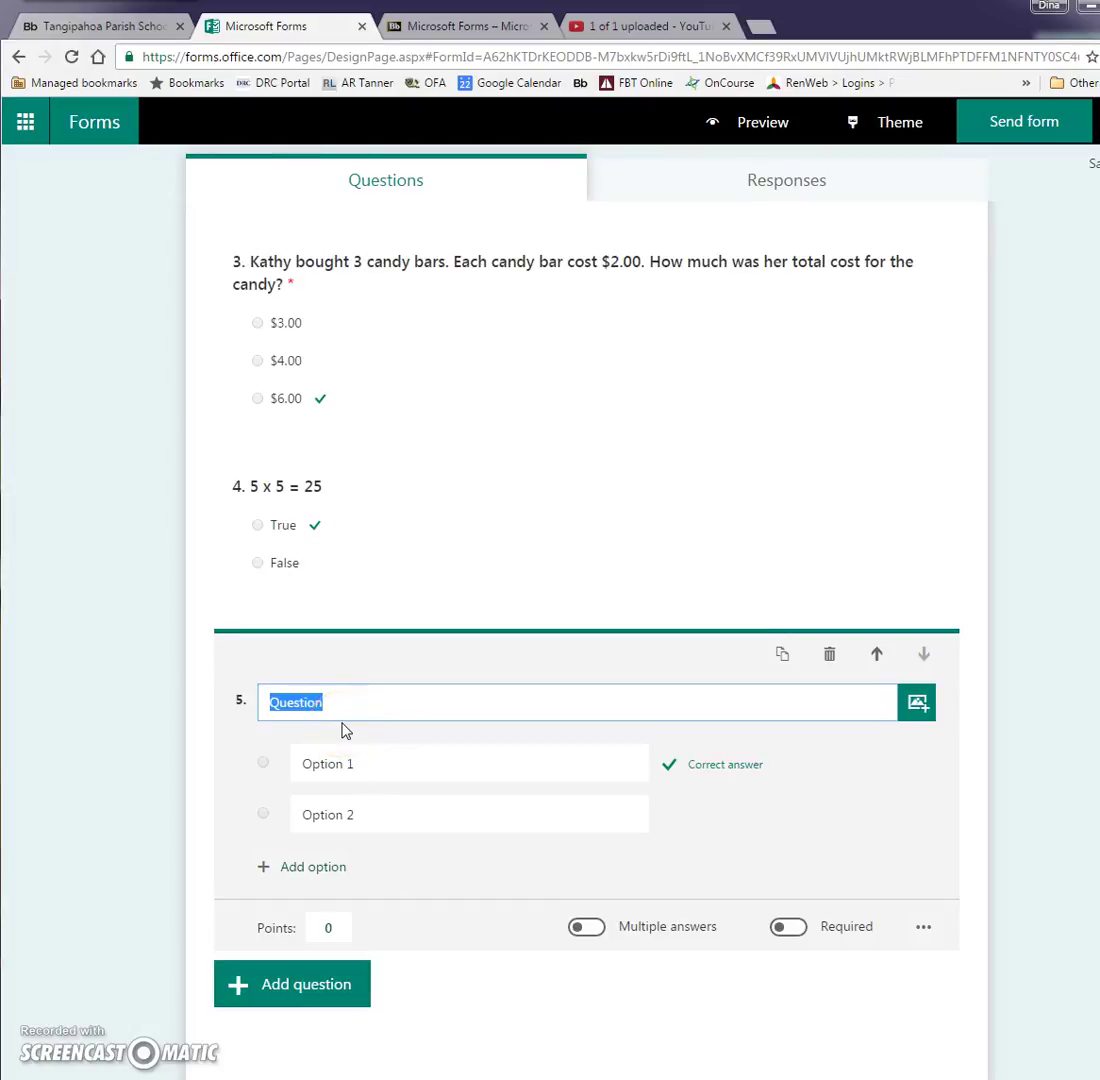
pyautogui.write('Wht')
pyautogui.press('BackSpace')
pyautogui.write('at ')
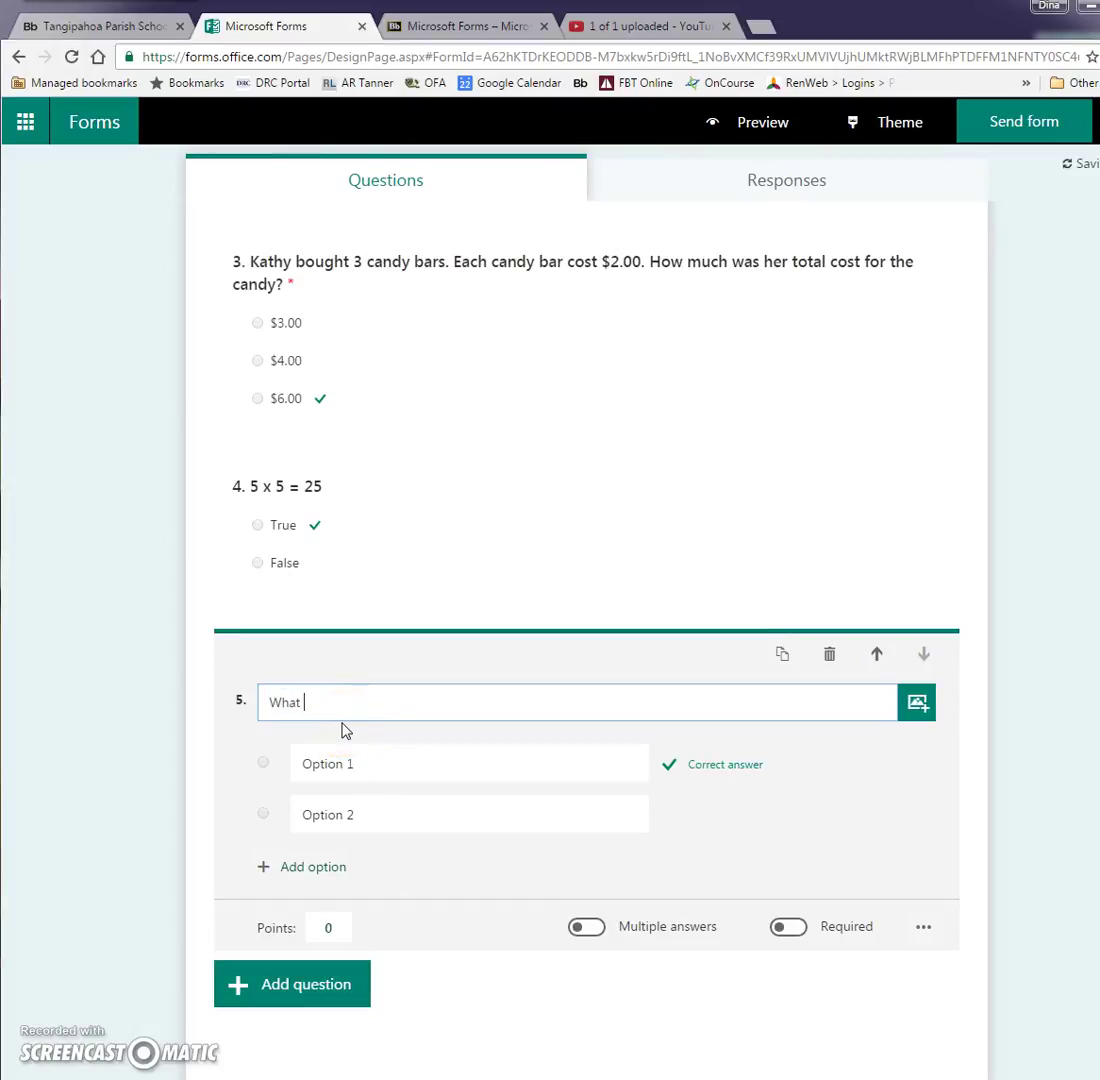
pyautogui.write('is the product of')
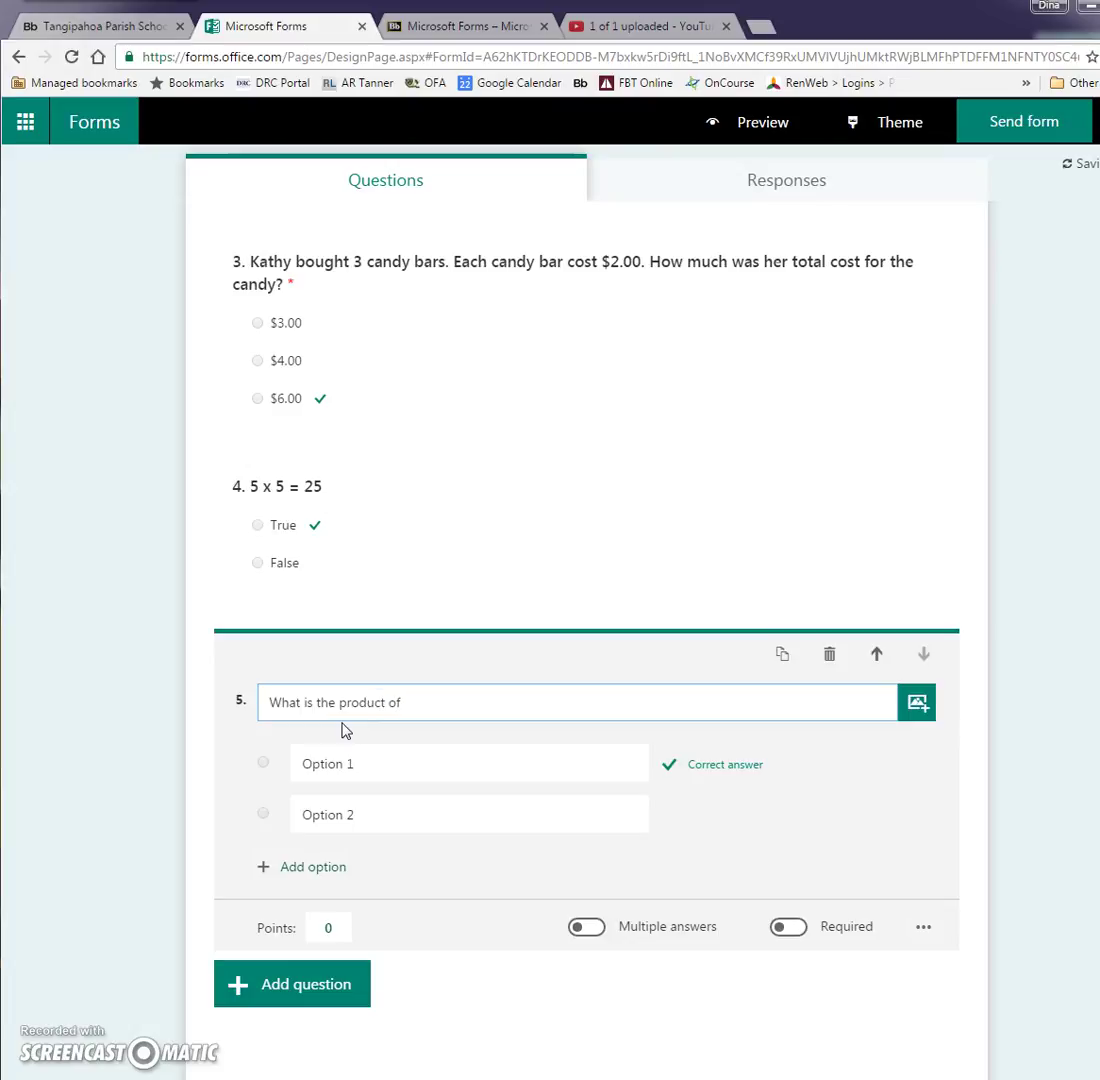
pyautogui.write(' 6 x 4?')
# - Give question 5 three answer options: 10, 24 and 46
pyautogui.click(342, 764)
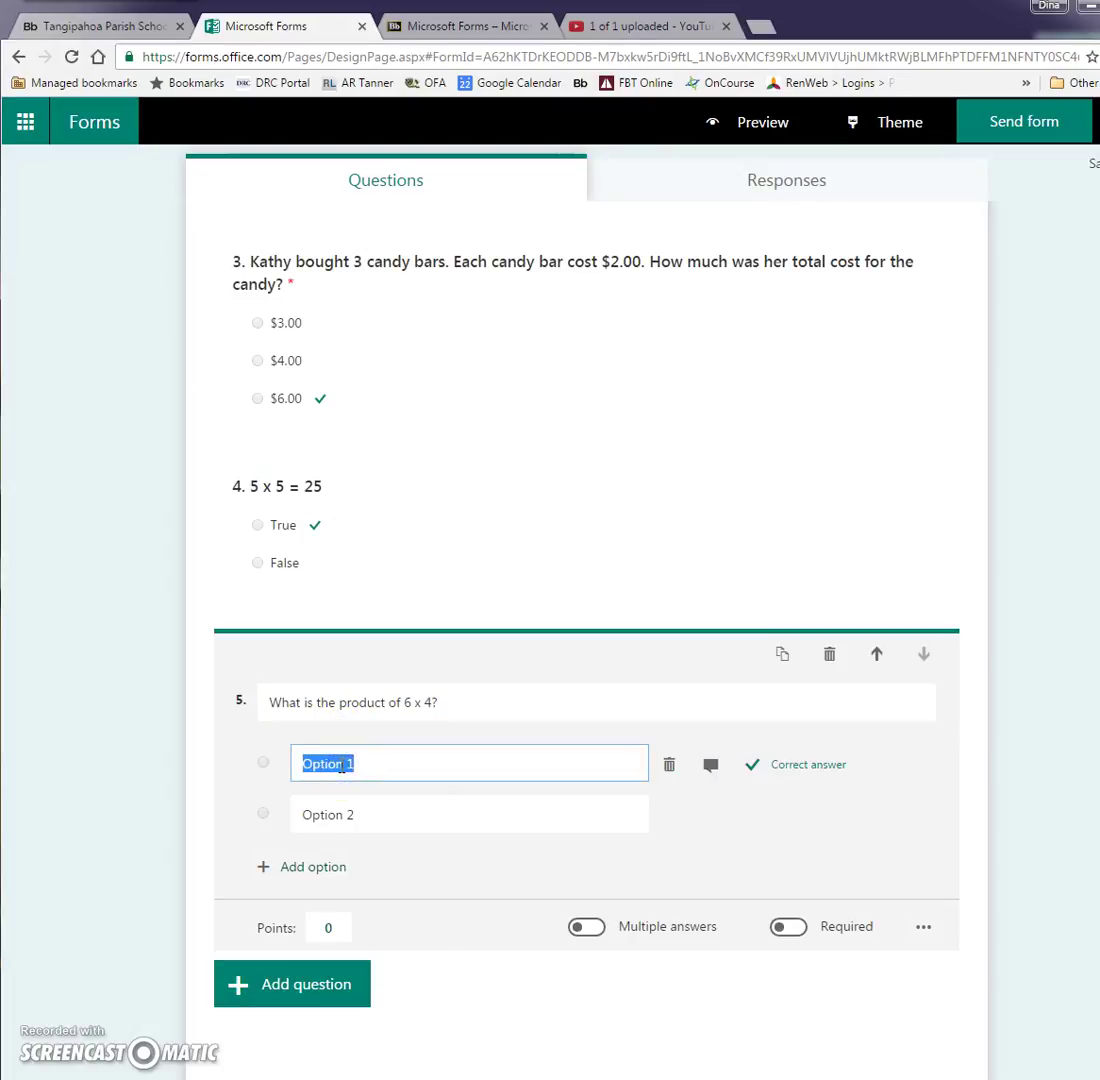
pyautogui.write('10')
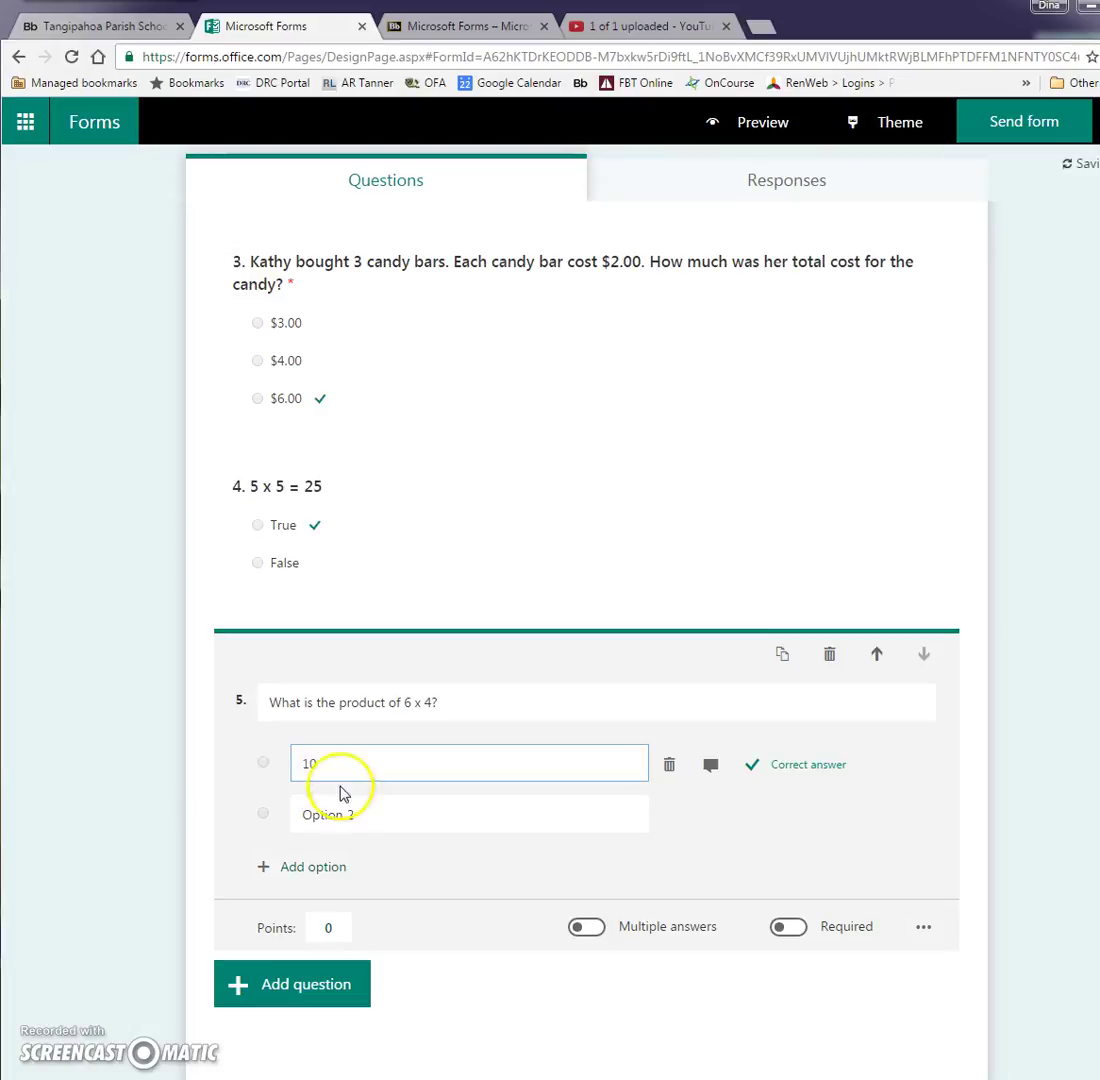
pyautogui.click(342, 822)
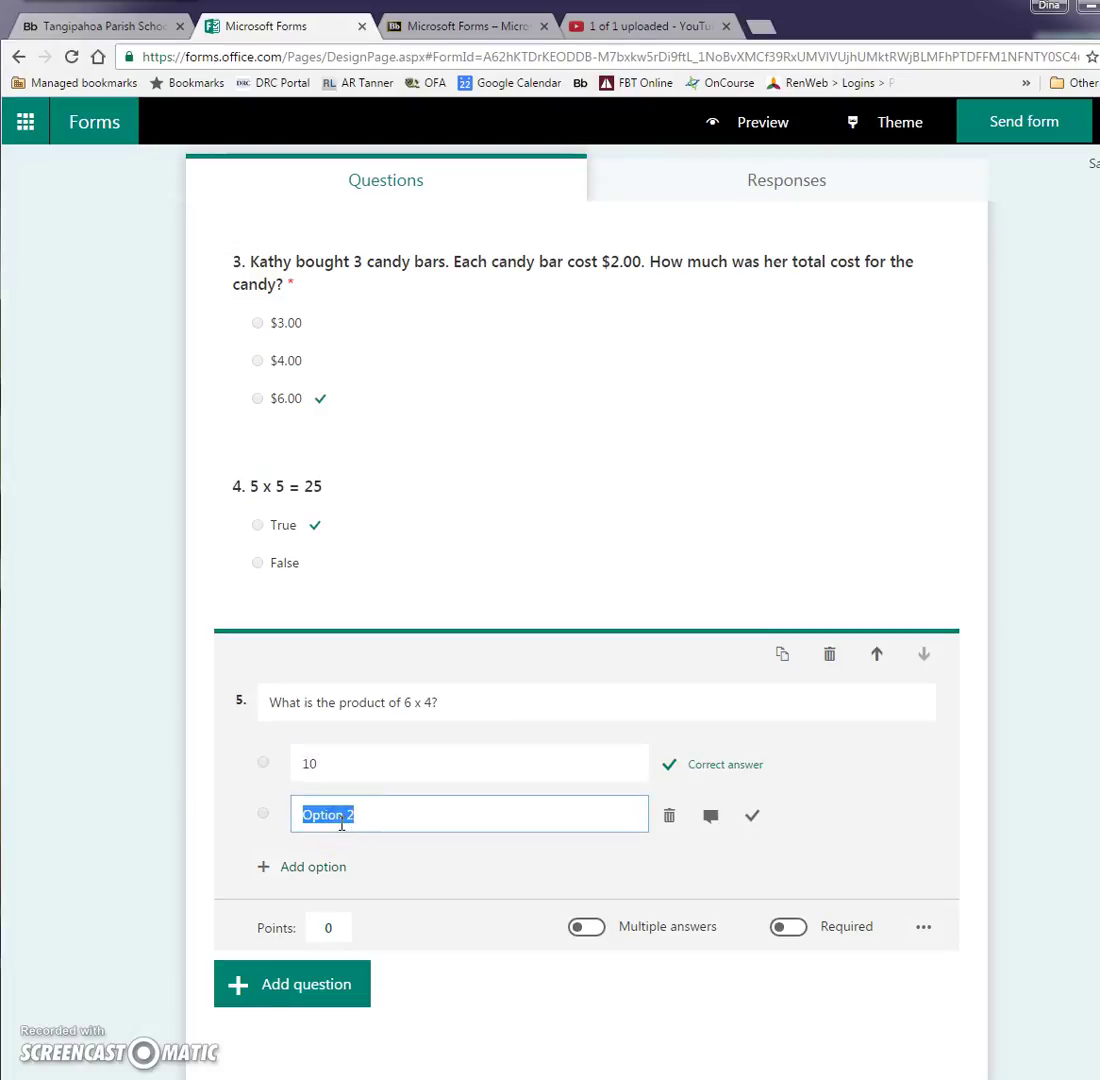
pyautogui.write('24')
pyautogui.click(323, 868)
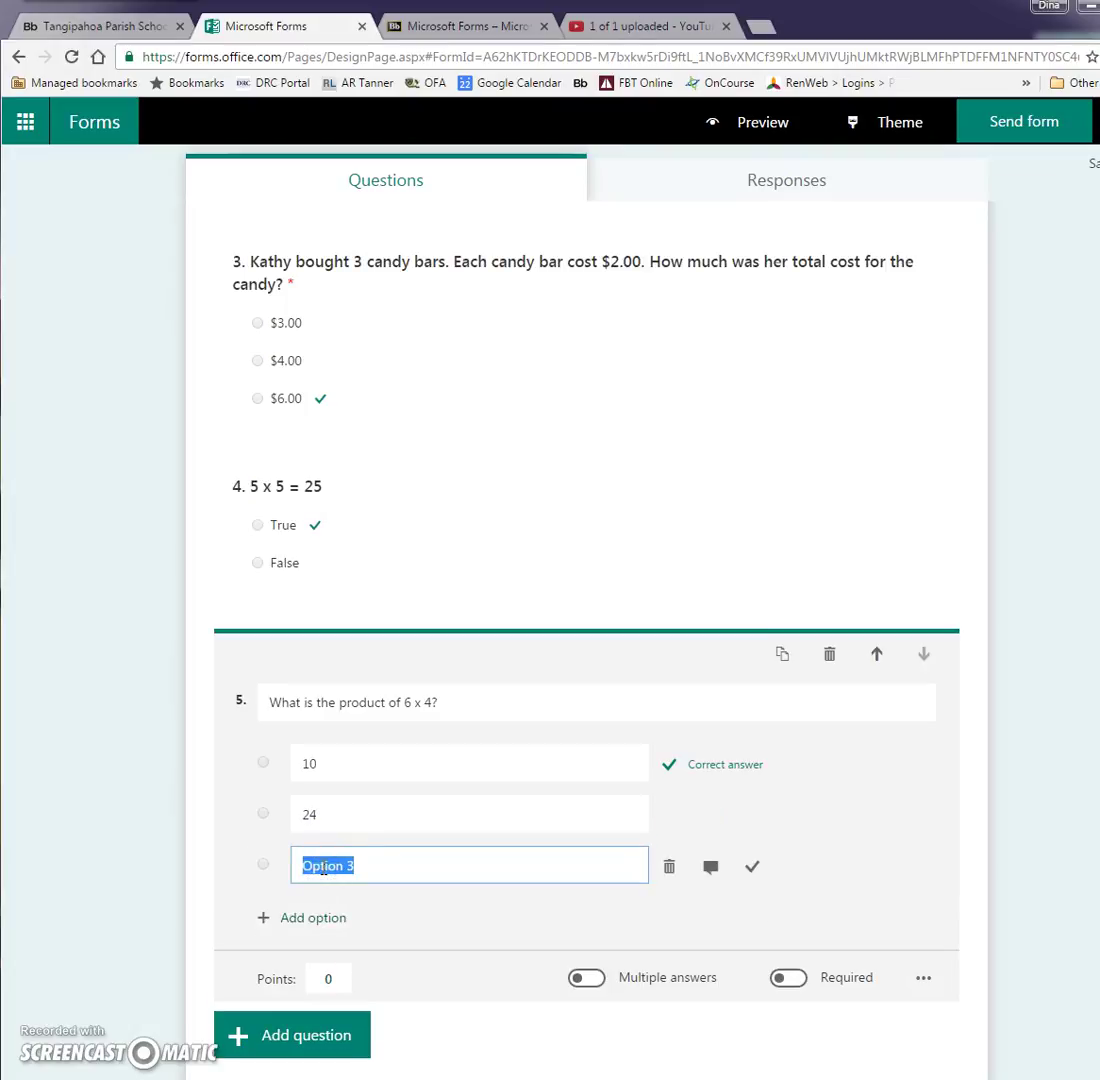
pyautogui.write('46')
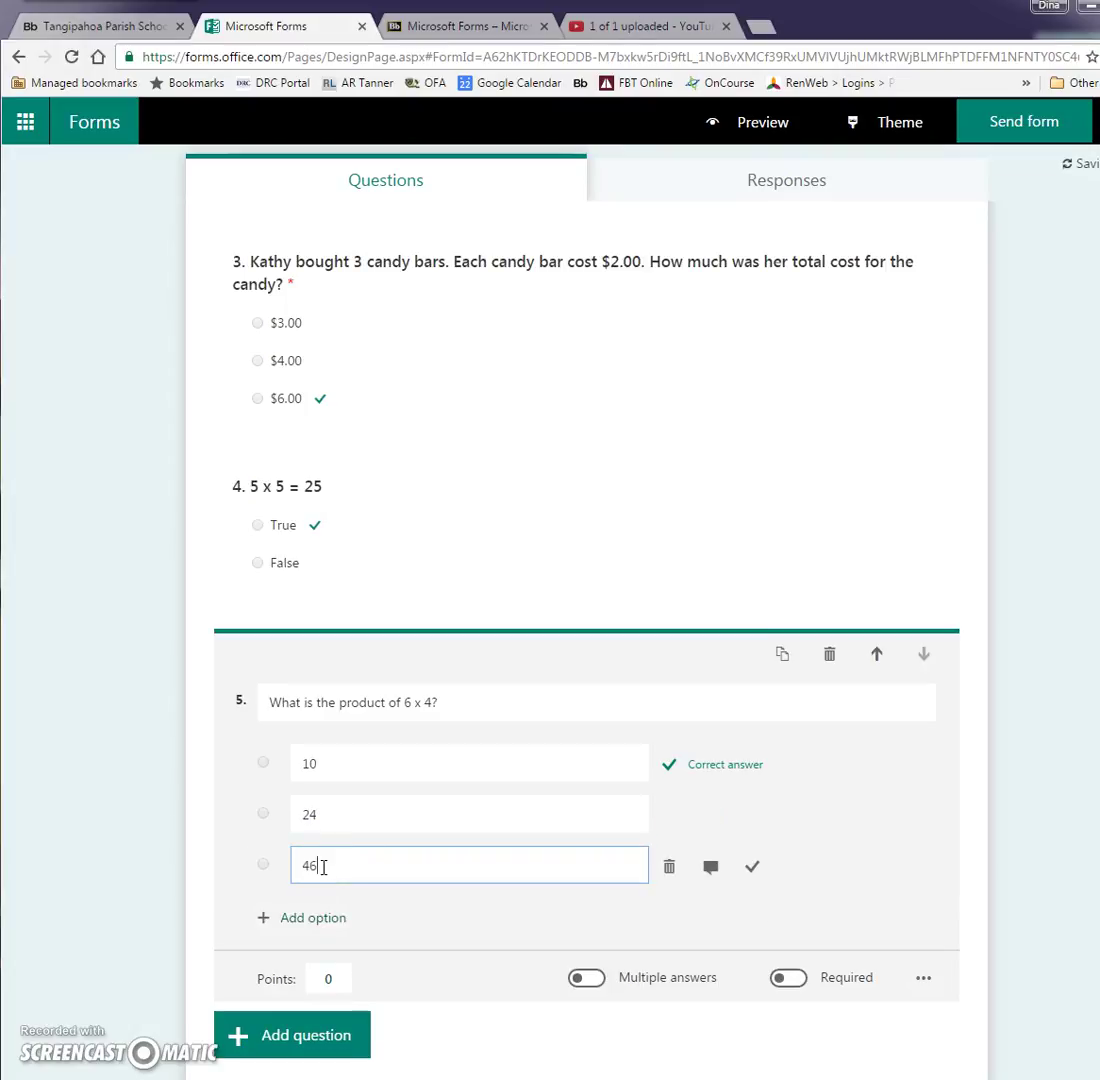
# - Mark 24 as the correct answer to question 5 and make the question required
pyautogui.click(755, 818)
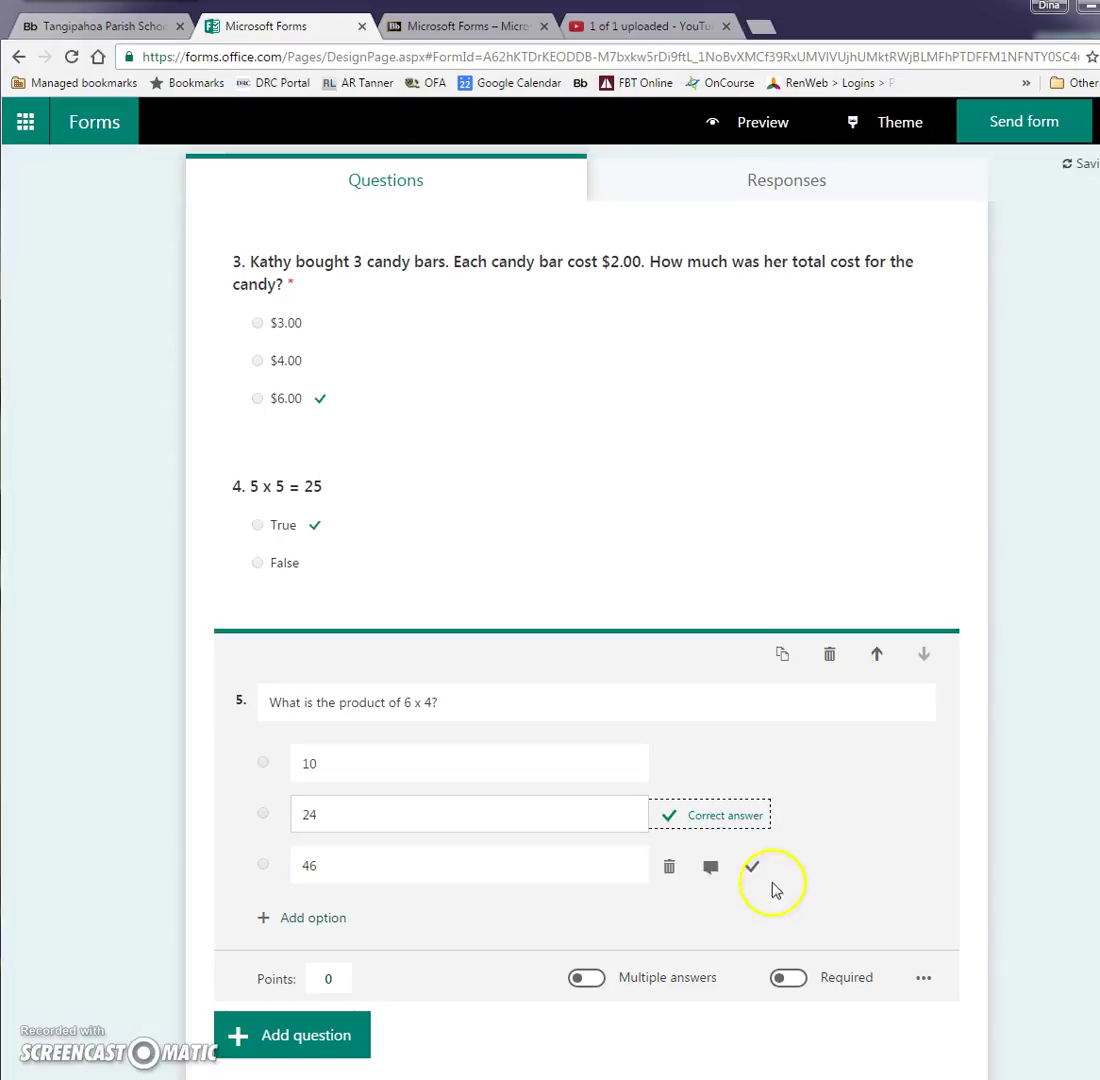
pyautogui.click(788, 980)
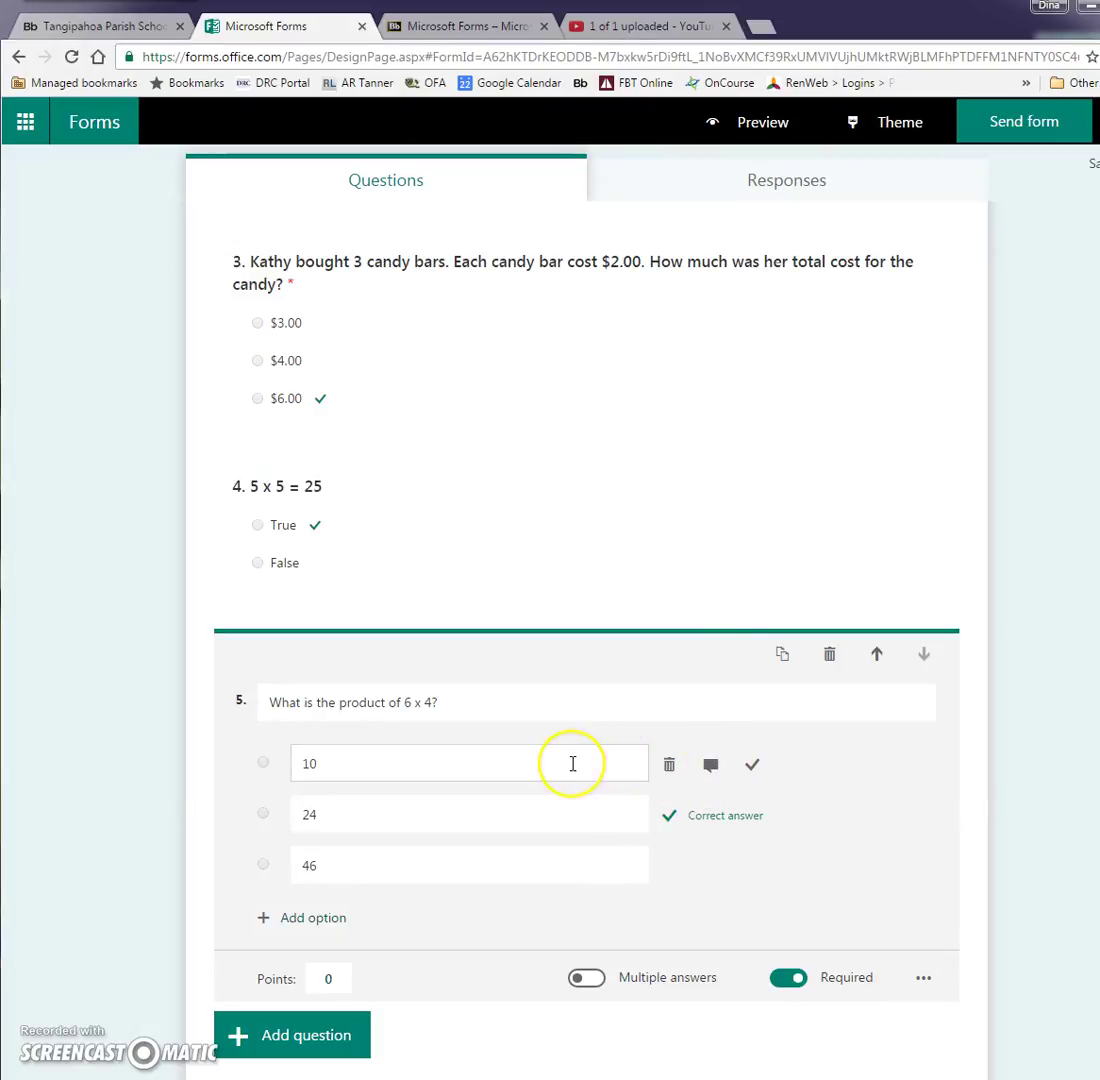
# - Add the message "Remember, this is multiplication." for respondents who select the answer 10 in question 5
pyautogui.click(711, 766)
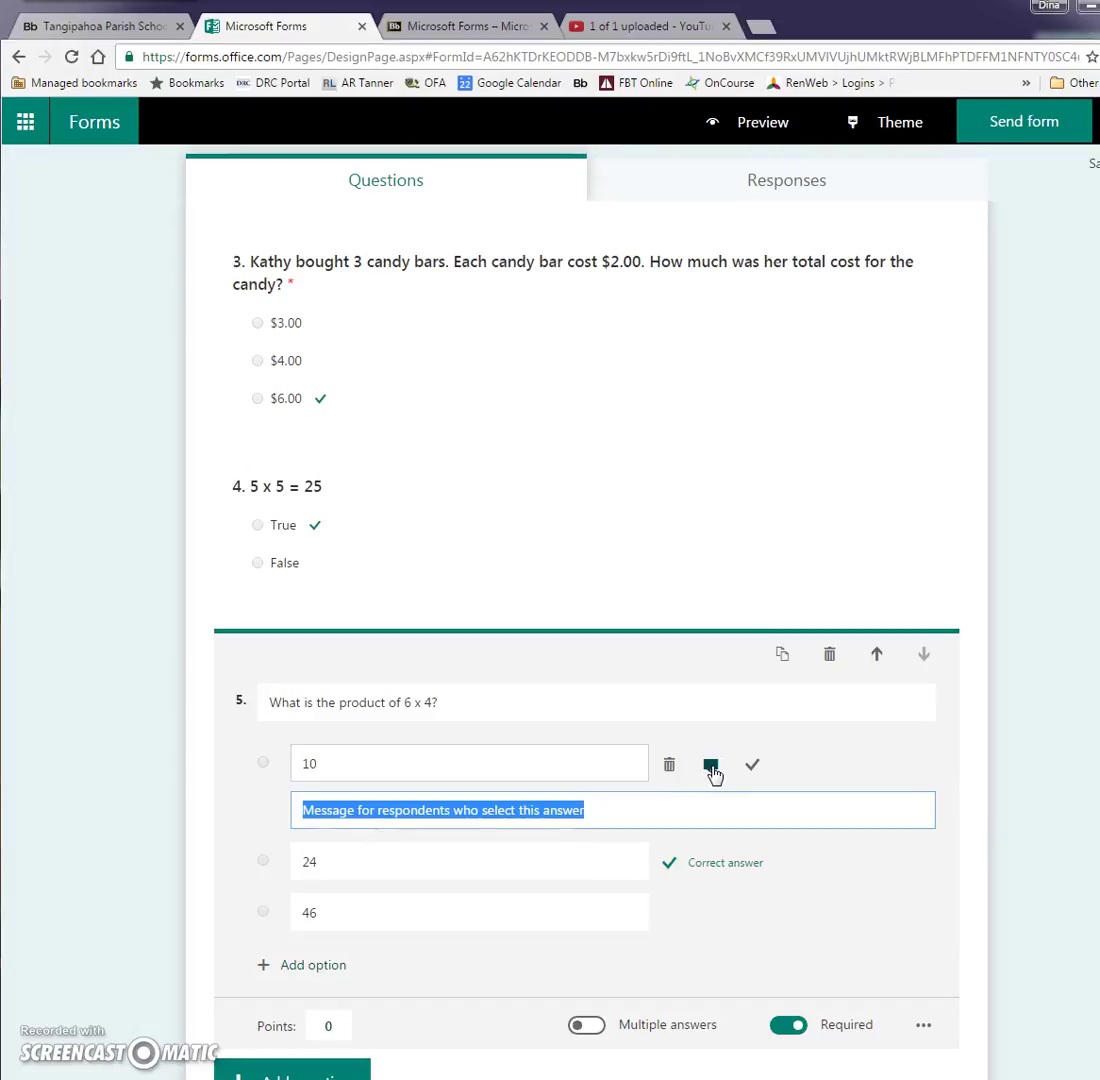
pyautogui.write('Remem')
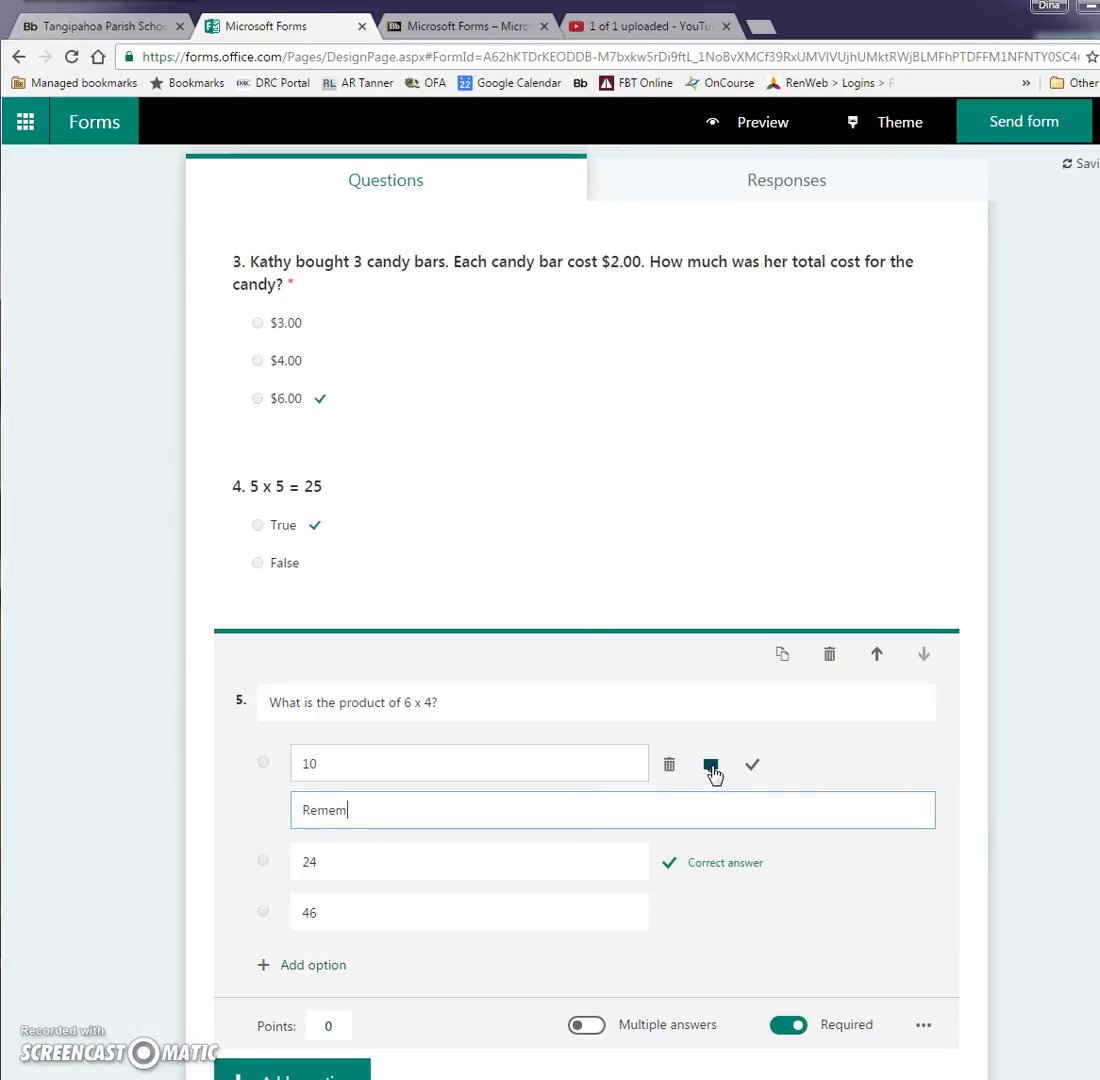
pyautogui.write('ber, this is multip')
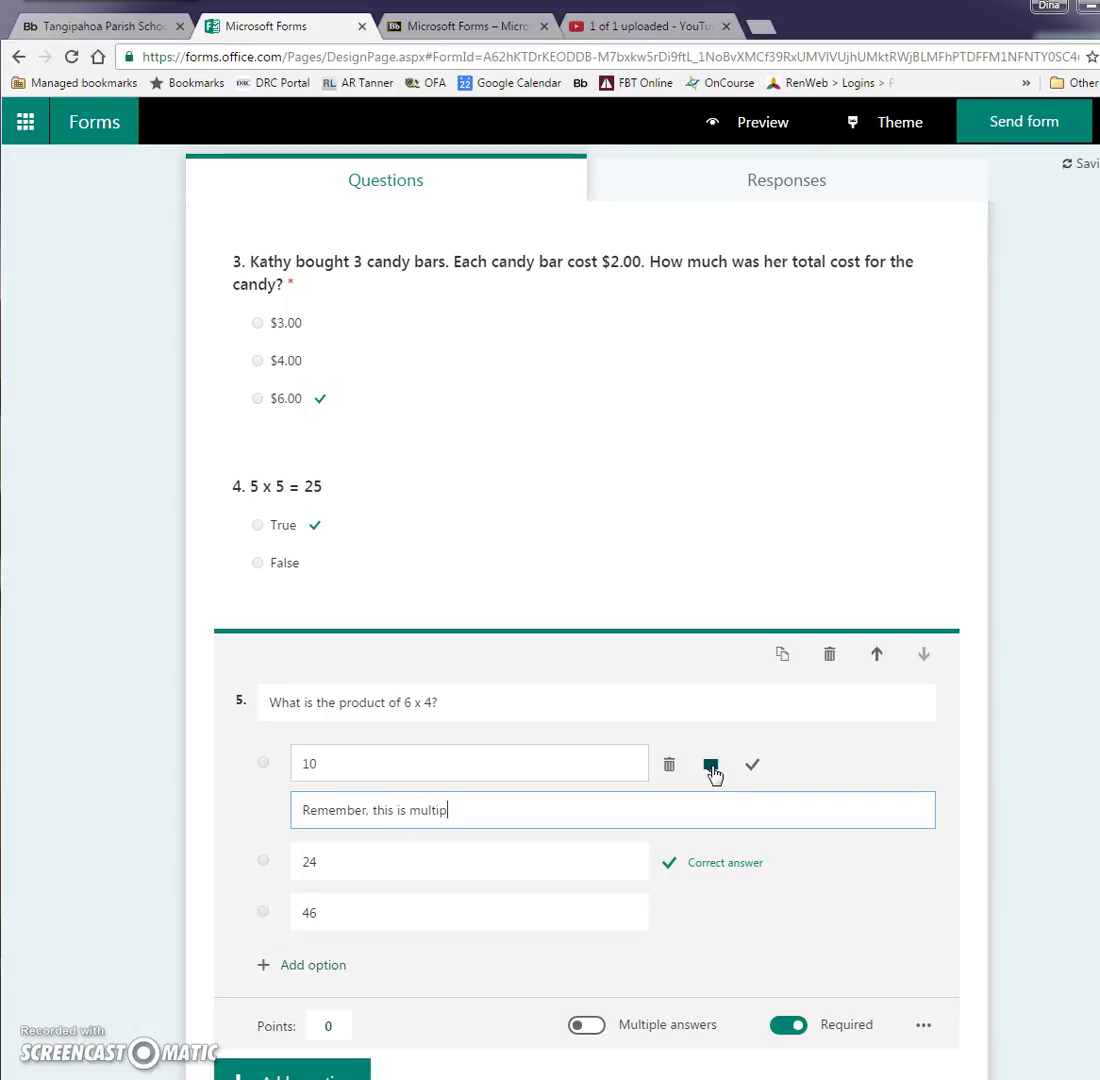
pyautogui.write('lication.')
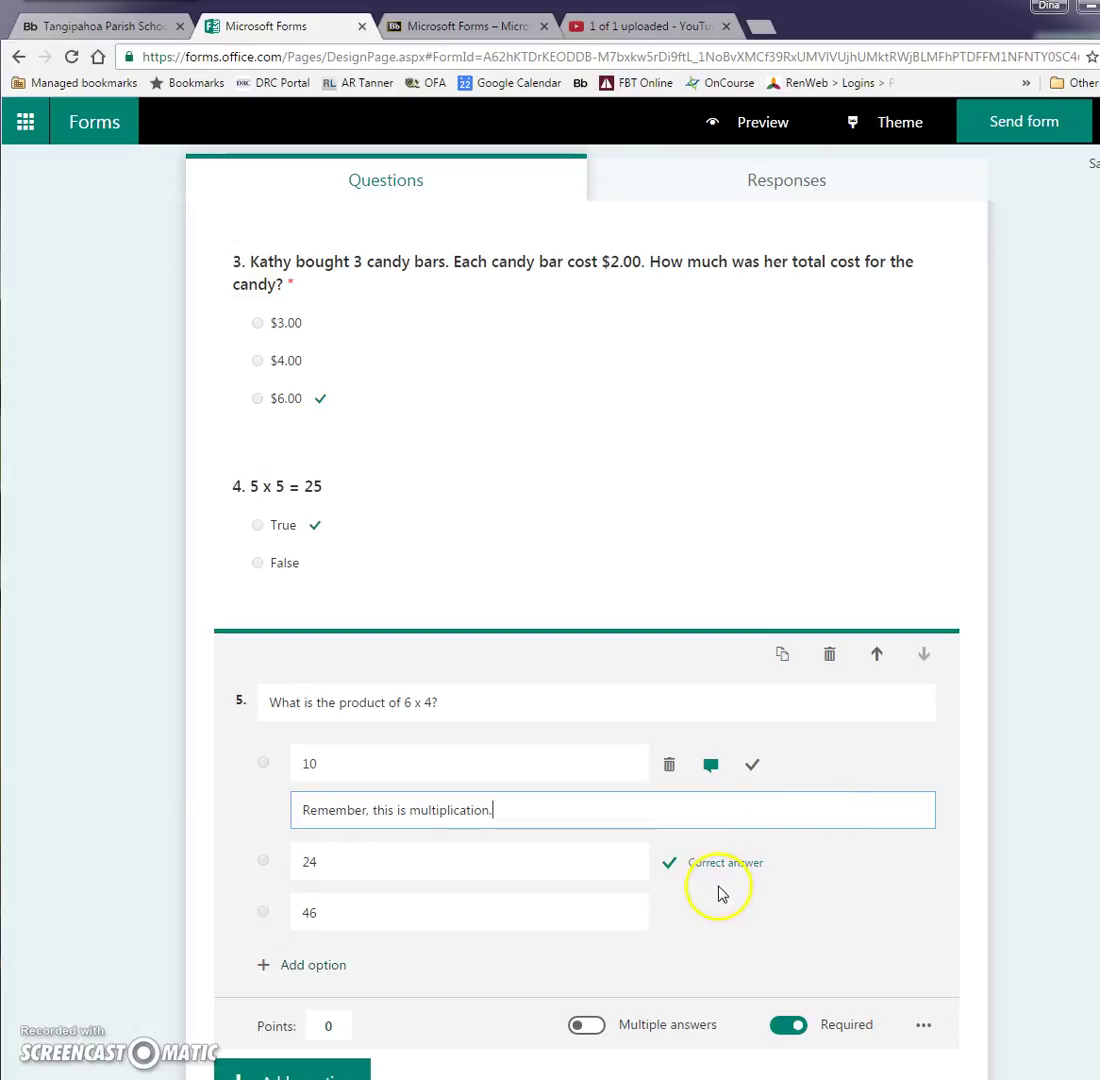
pyautogui.moveTo(710, 871)
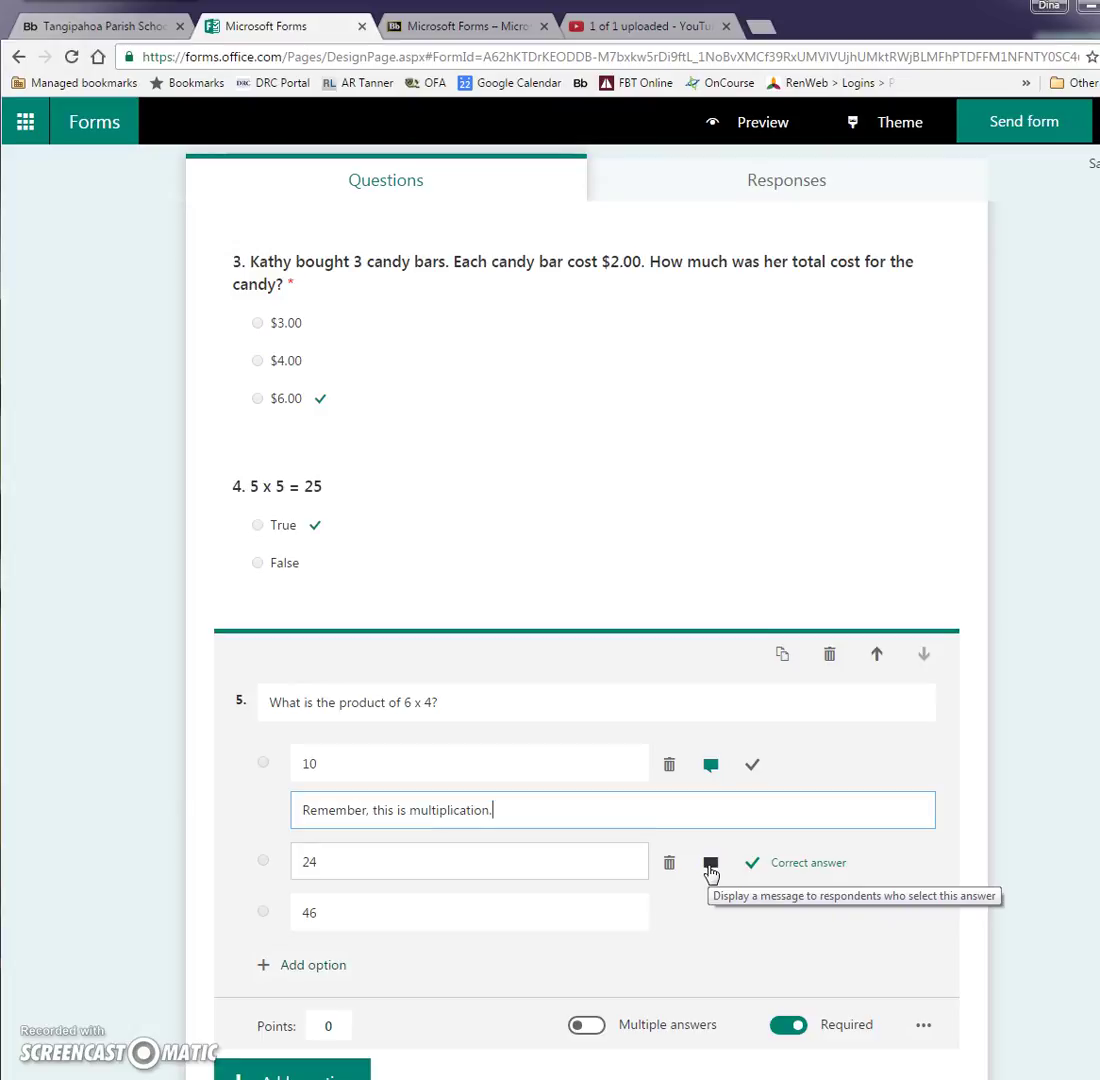
pyautogui.scroll(-1, 710, 873)
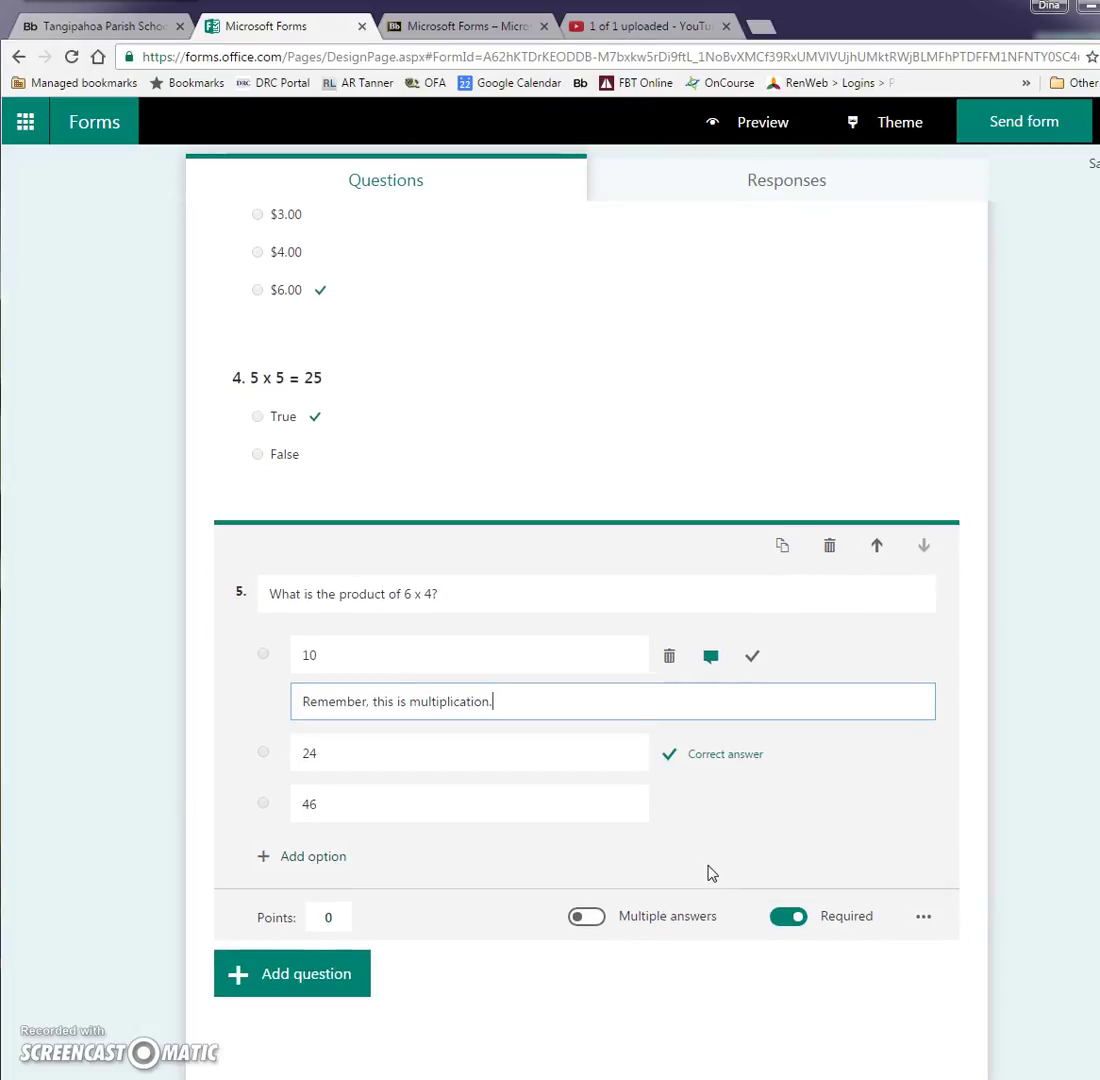
pyautogui.click(925, 918)
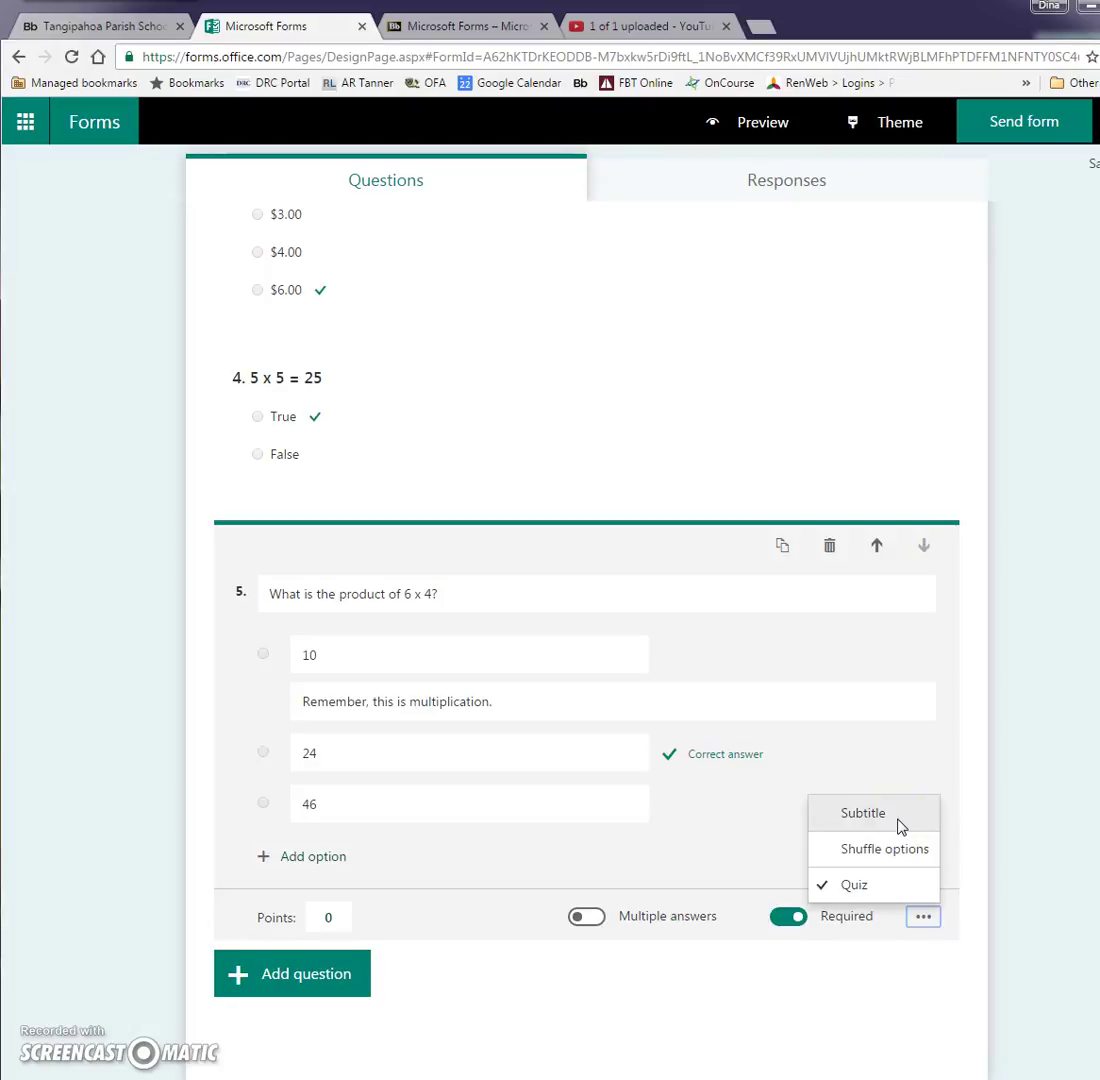
pyautogui.click(884, 849)
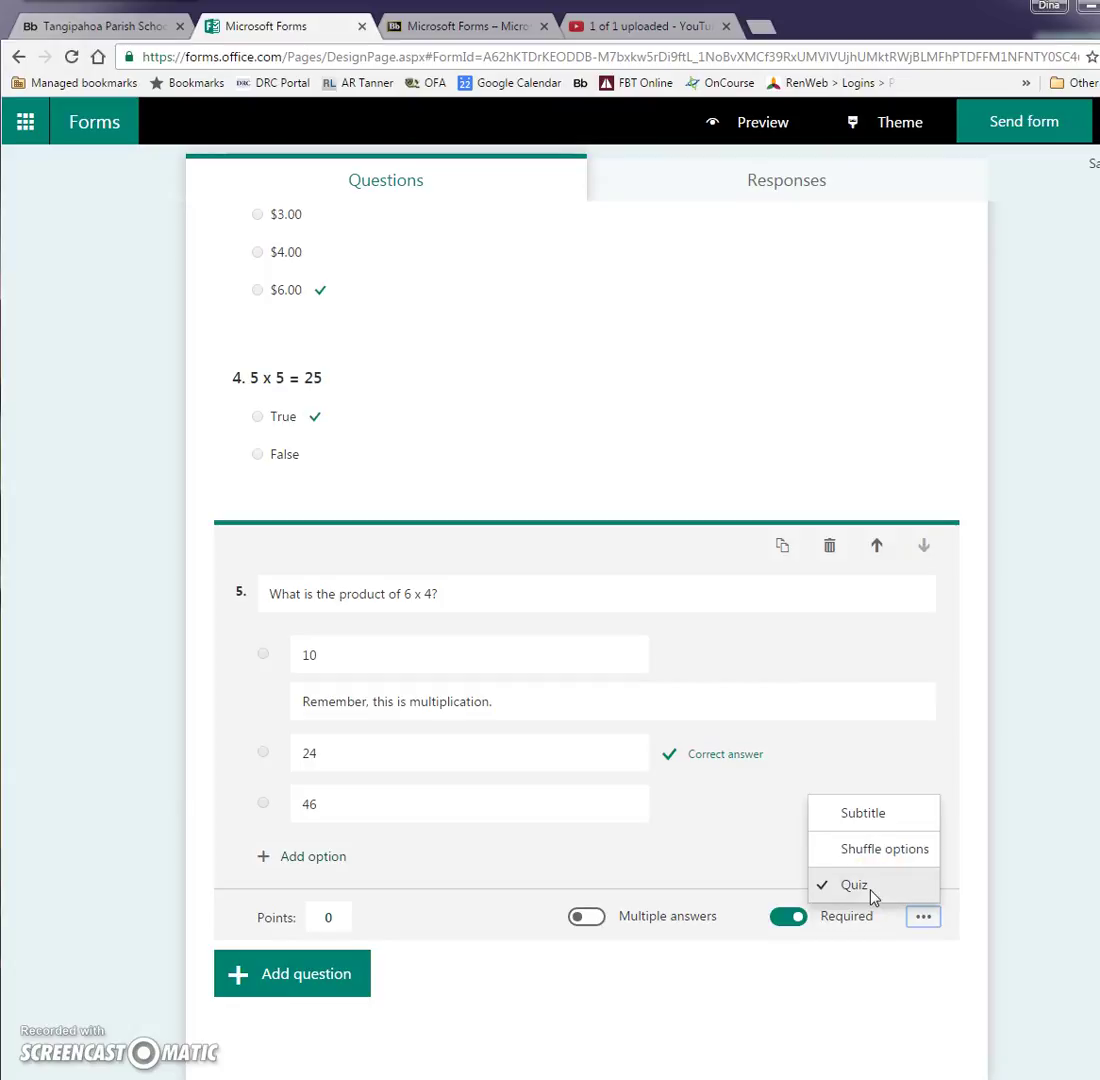
pyautogui.click(889, 889)
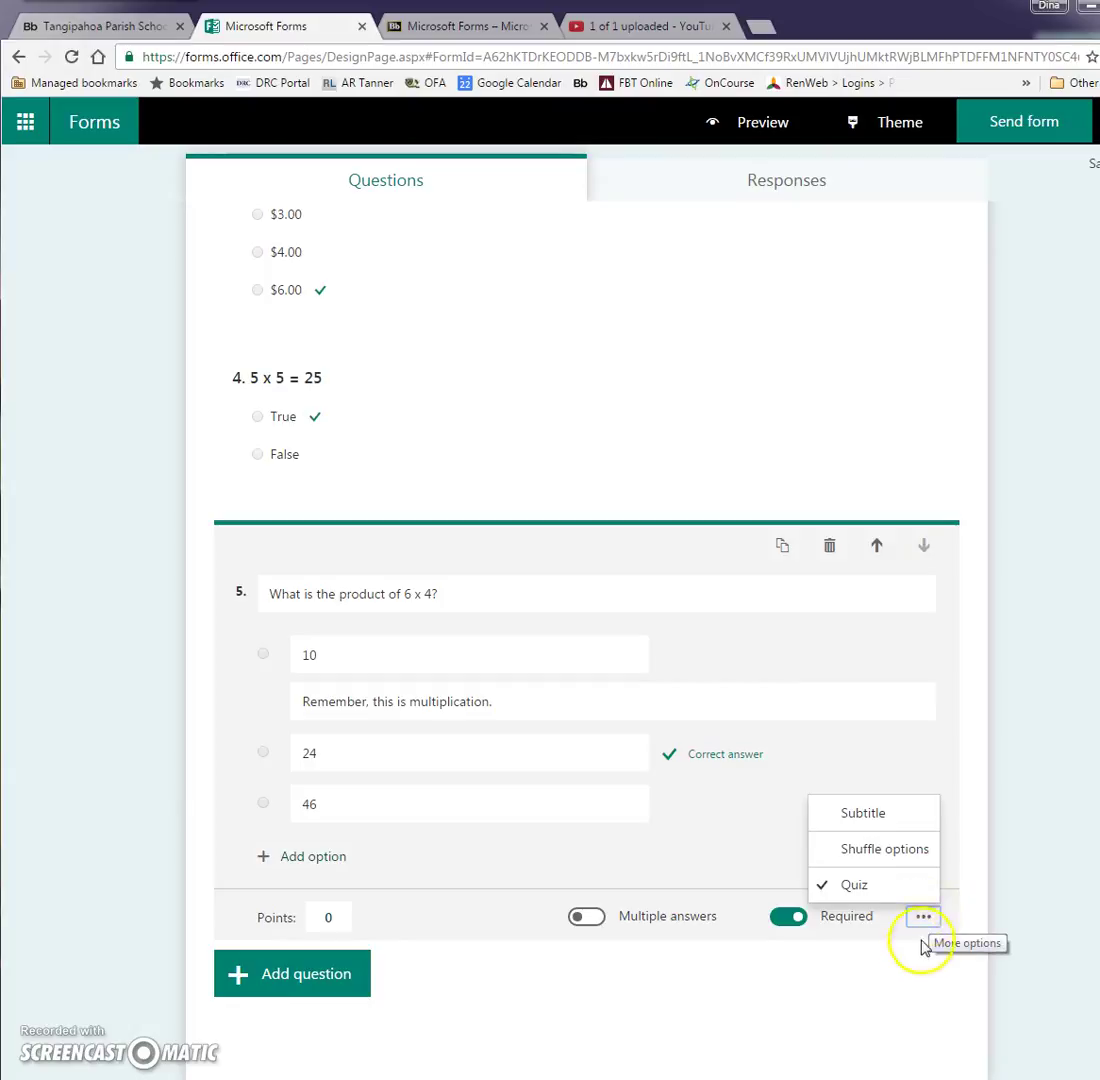
pyautogui.click(783, 1063)
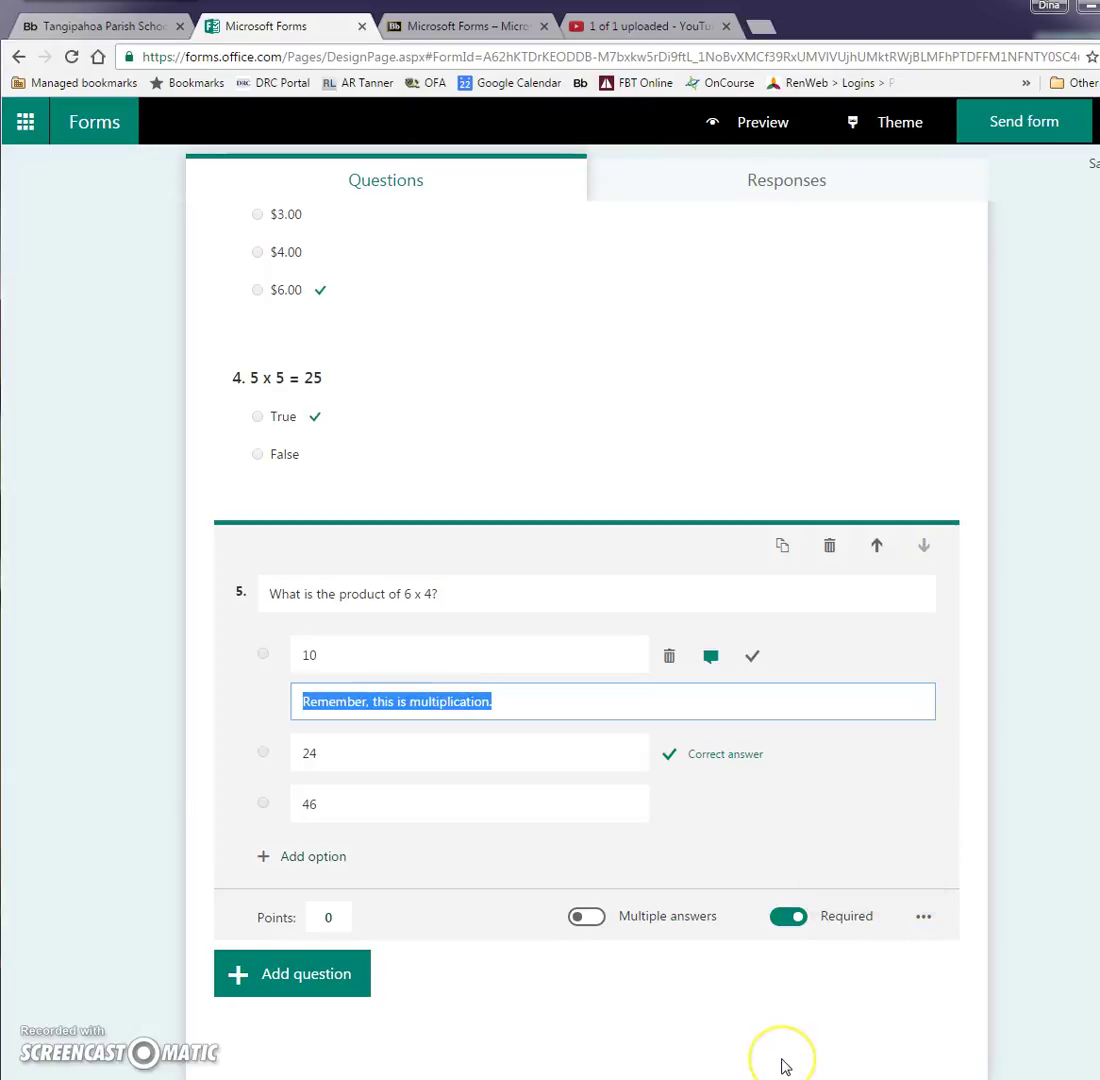
# - Make question 4 (5 x 5 = 25) required and set its points to 1
pyautogui.scroll(2, 781, 1063)
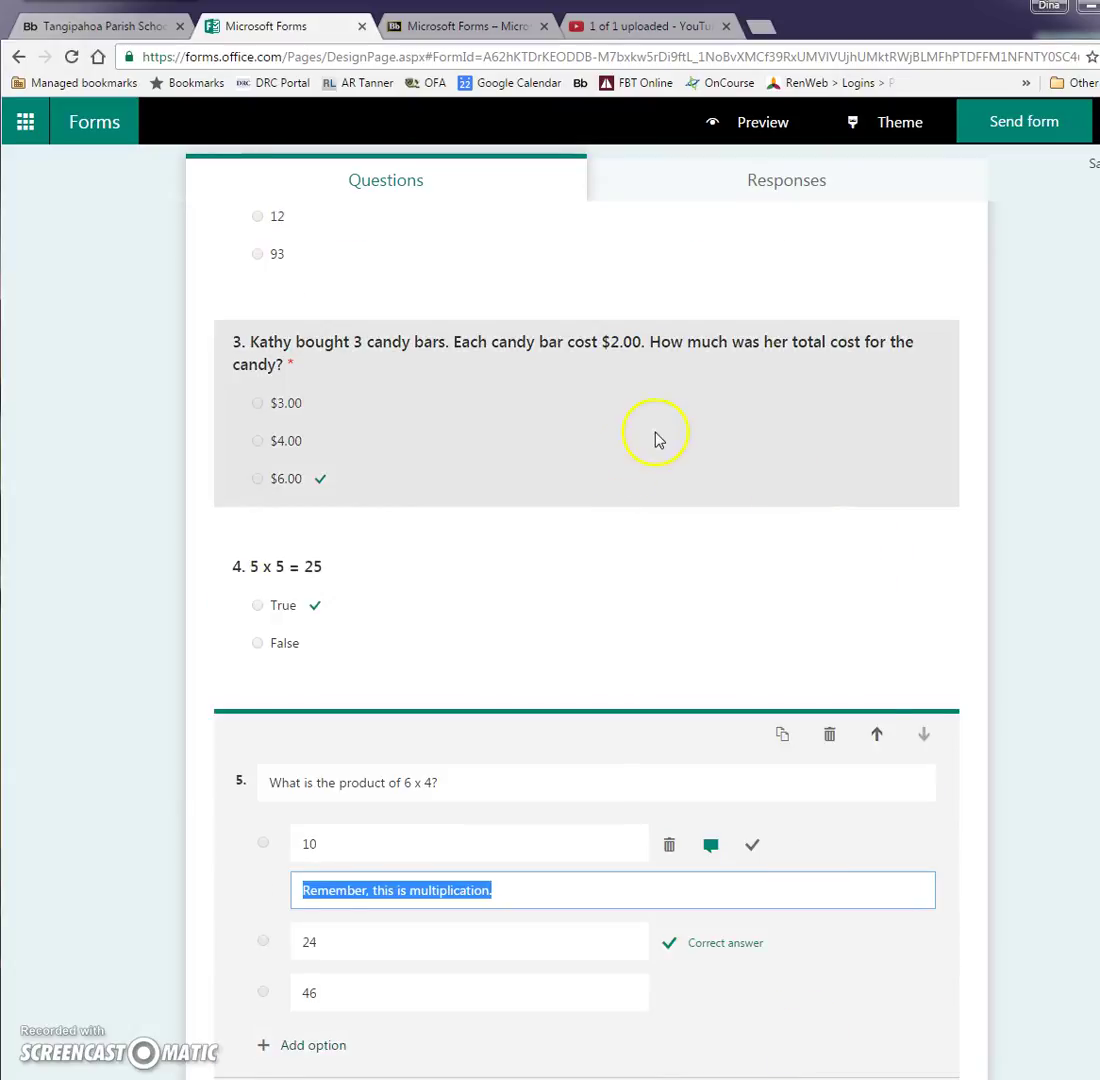
pyautogui.scroll(1, 655, 430)
pyautogui.click(683, 714)
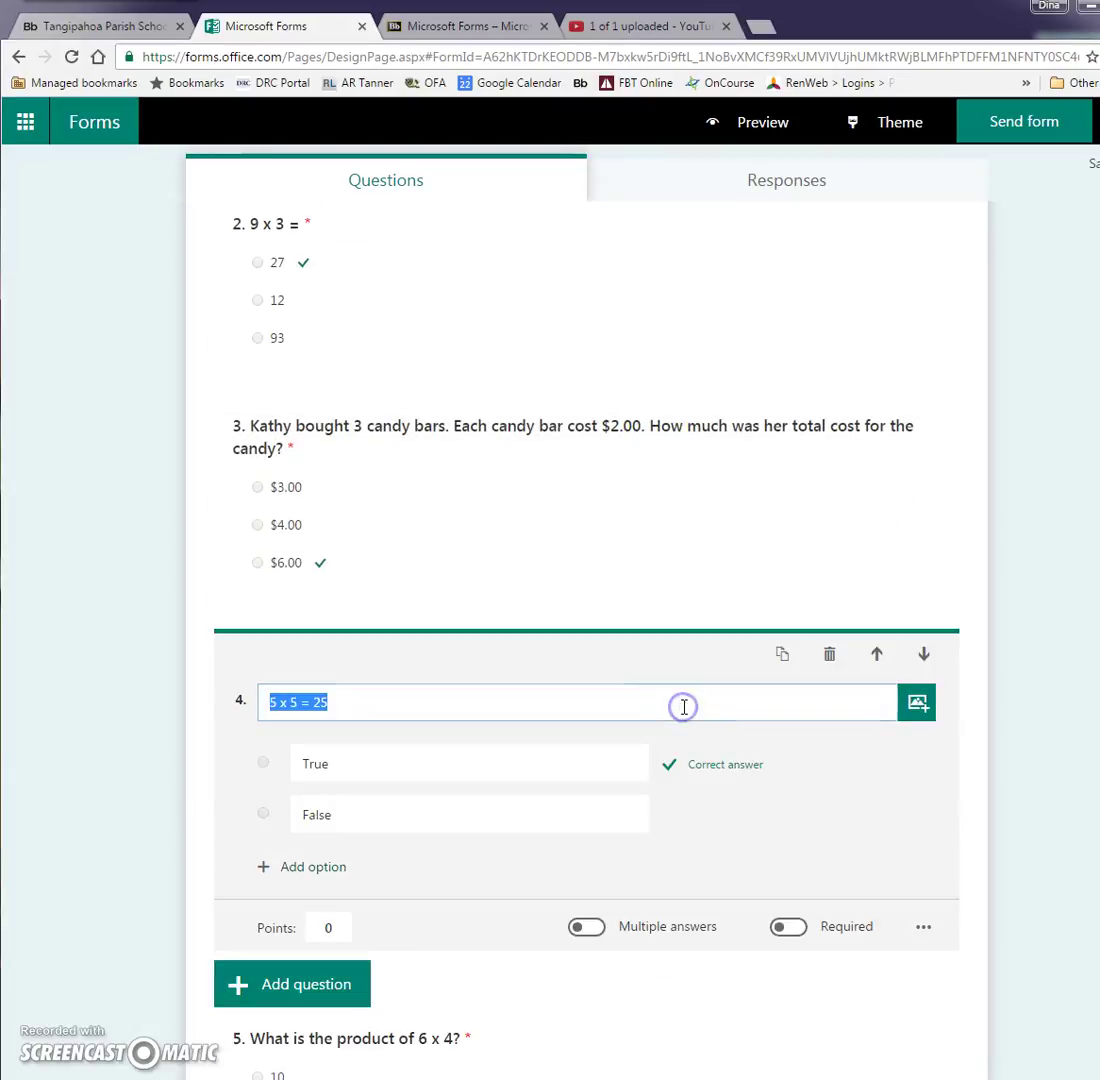
pyautogui.click(790, 933)
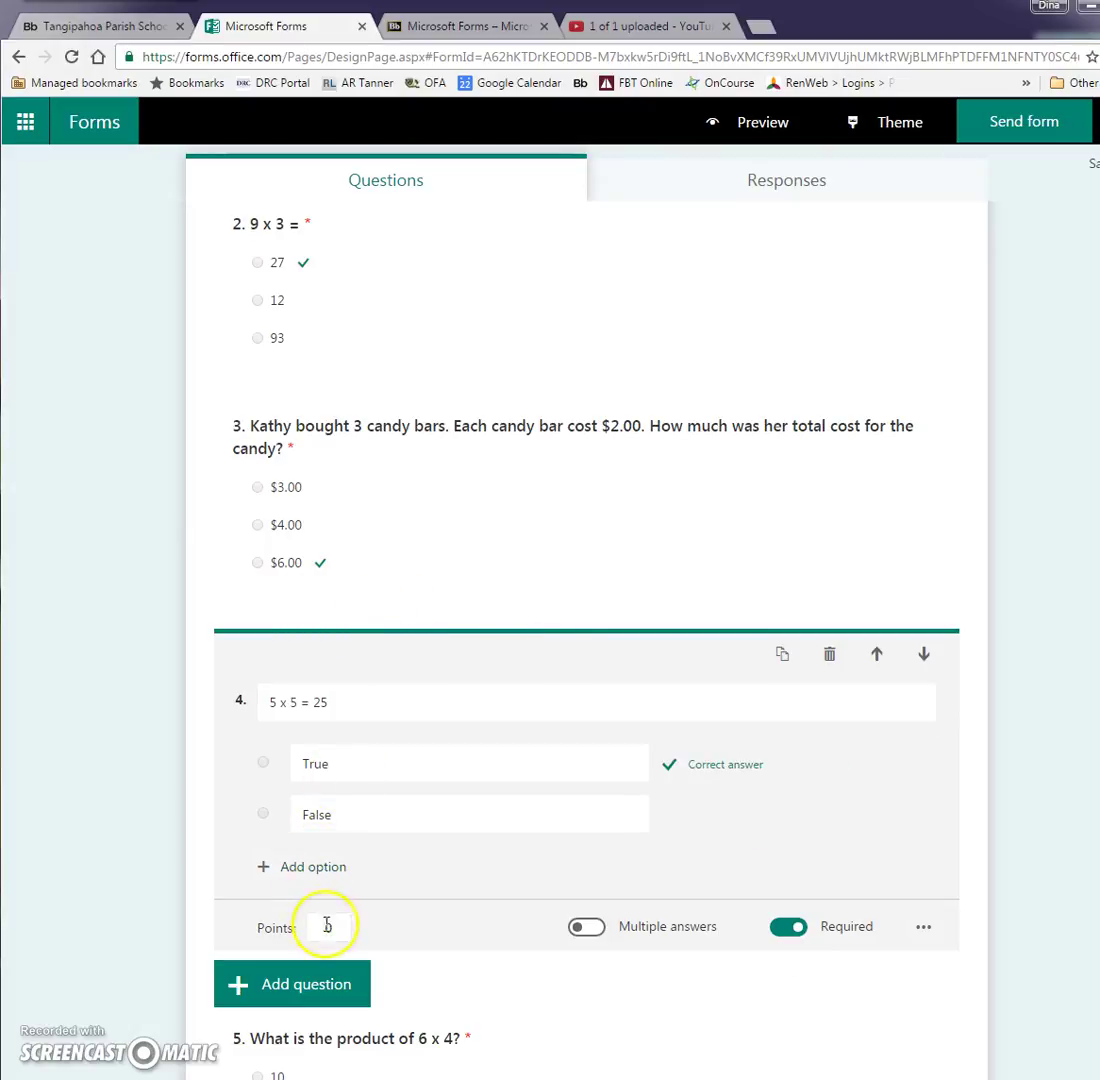
pyautogui.scroll(-2, 400, 928)
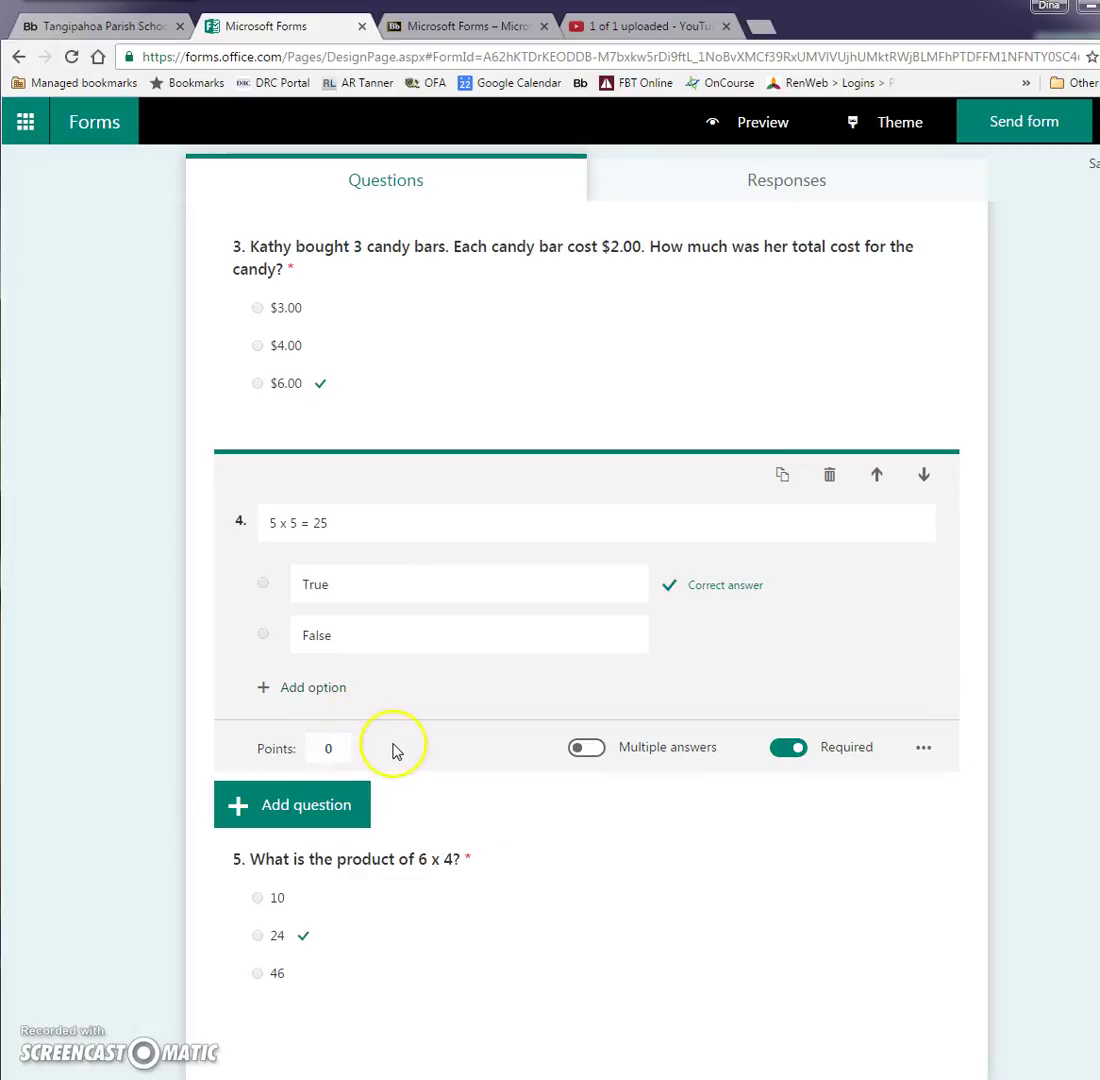
pyautogui.moveTo(345, 748); pyautogui.dragTo(302, 750)
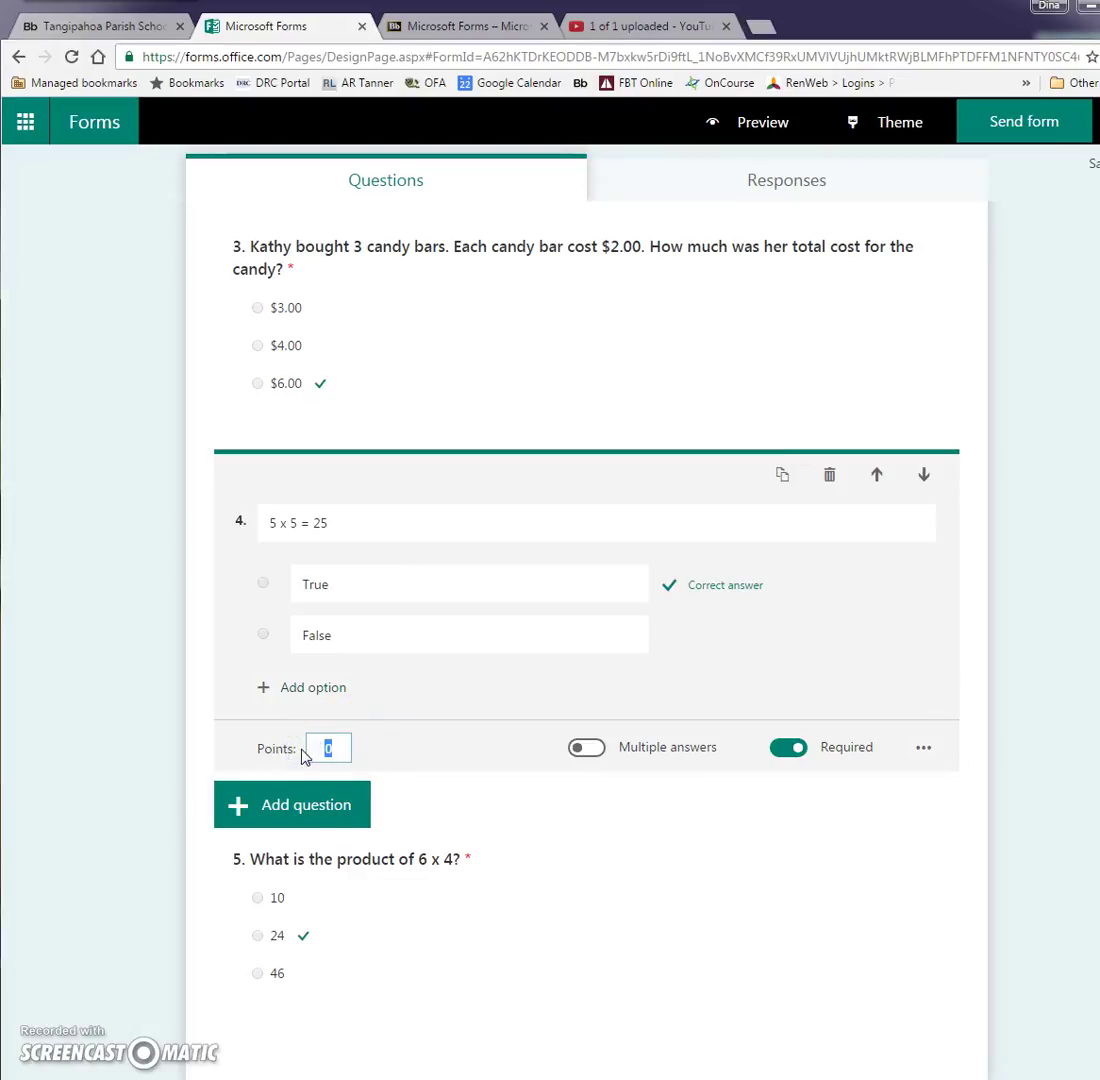
pyautogui.write('1')
# - Set the points to 1 for question 5 and for question 3
pyautogui.click(474, 913)
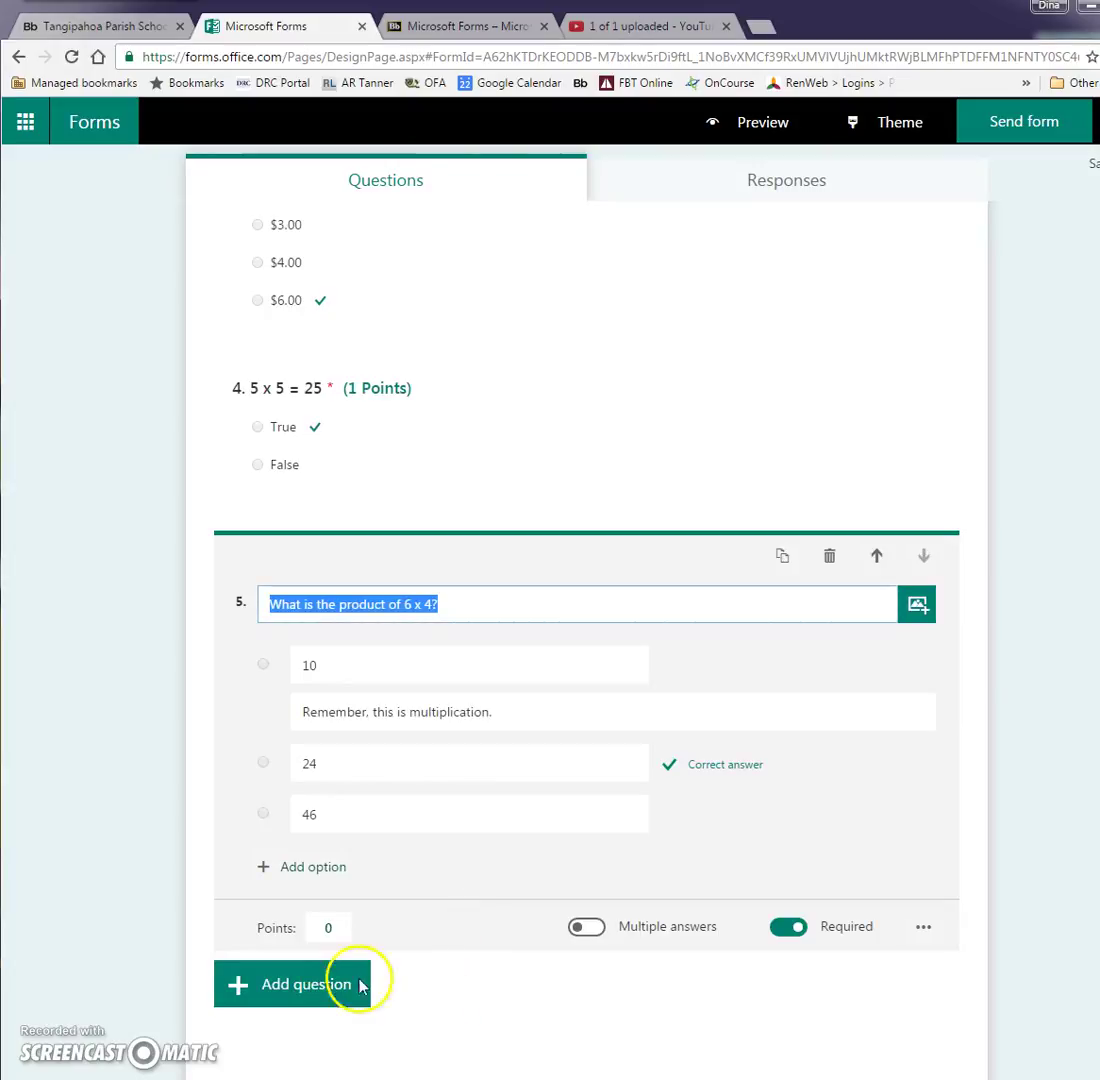
pyautogui.moveTo(339, 928); pyautogui.dragTo(320, 925)
pyautogui.write('1')
pyautogui.scroll(4, 440, 992)
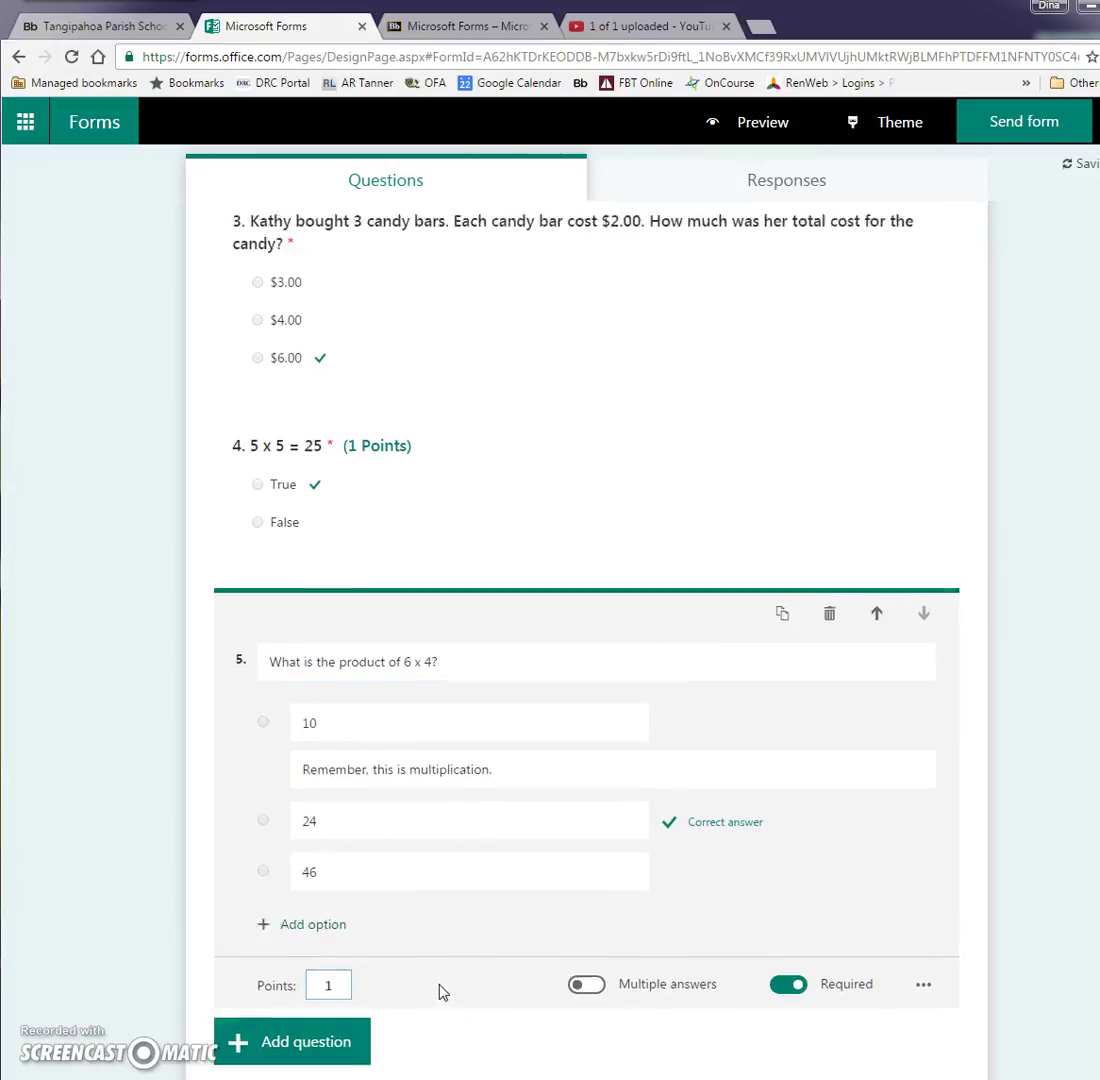
pyautogui.click(397, 637)
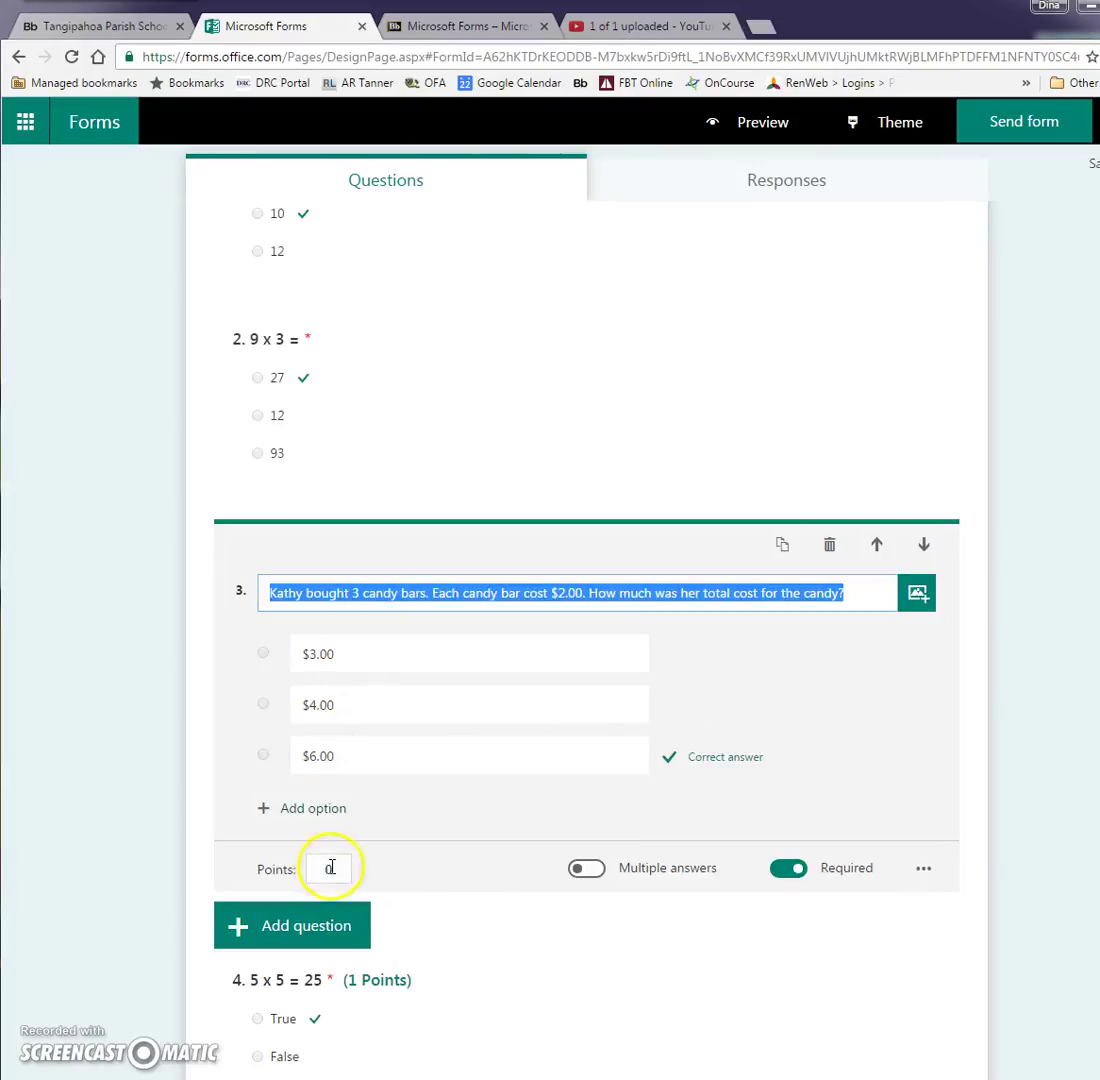
pyautogui.moveTo(331, 866); pyautogui.dragTo(297, 872)
pyautogui.write('1')
# - Set the points to 1 for question 2 (9 x 3) and for question 1 (5 x 2)
pyautogui.scroll(3, 430, 912)
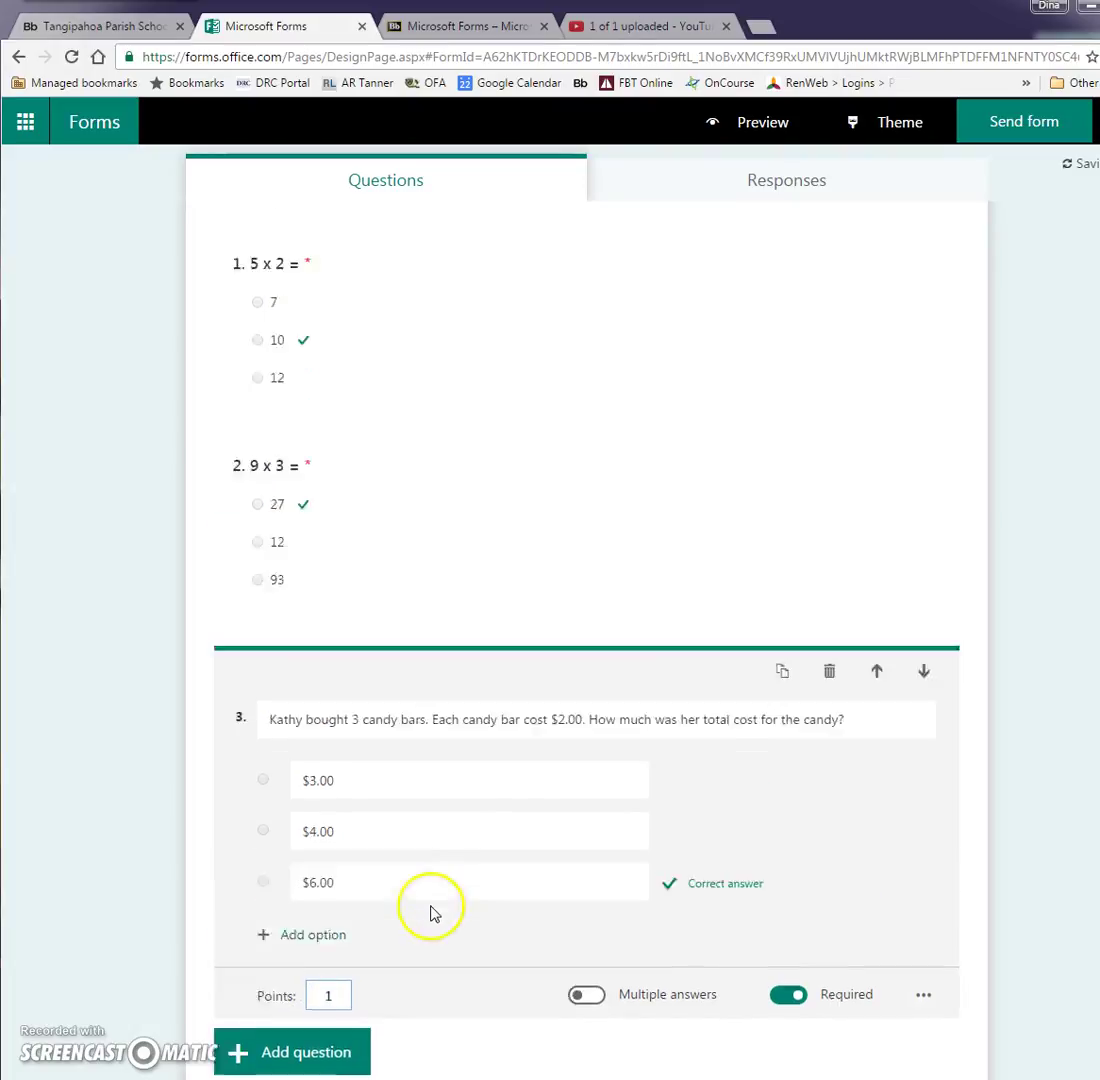
pyautogui.click(412, 705)
pyautogui.moveTo(314, 921); pyautogui.dragTo(304, 923)
pyautogui.write('1')
pyautogui.scroll(1, 469, 518)
pyautogui.click(469, 515)
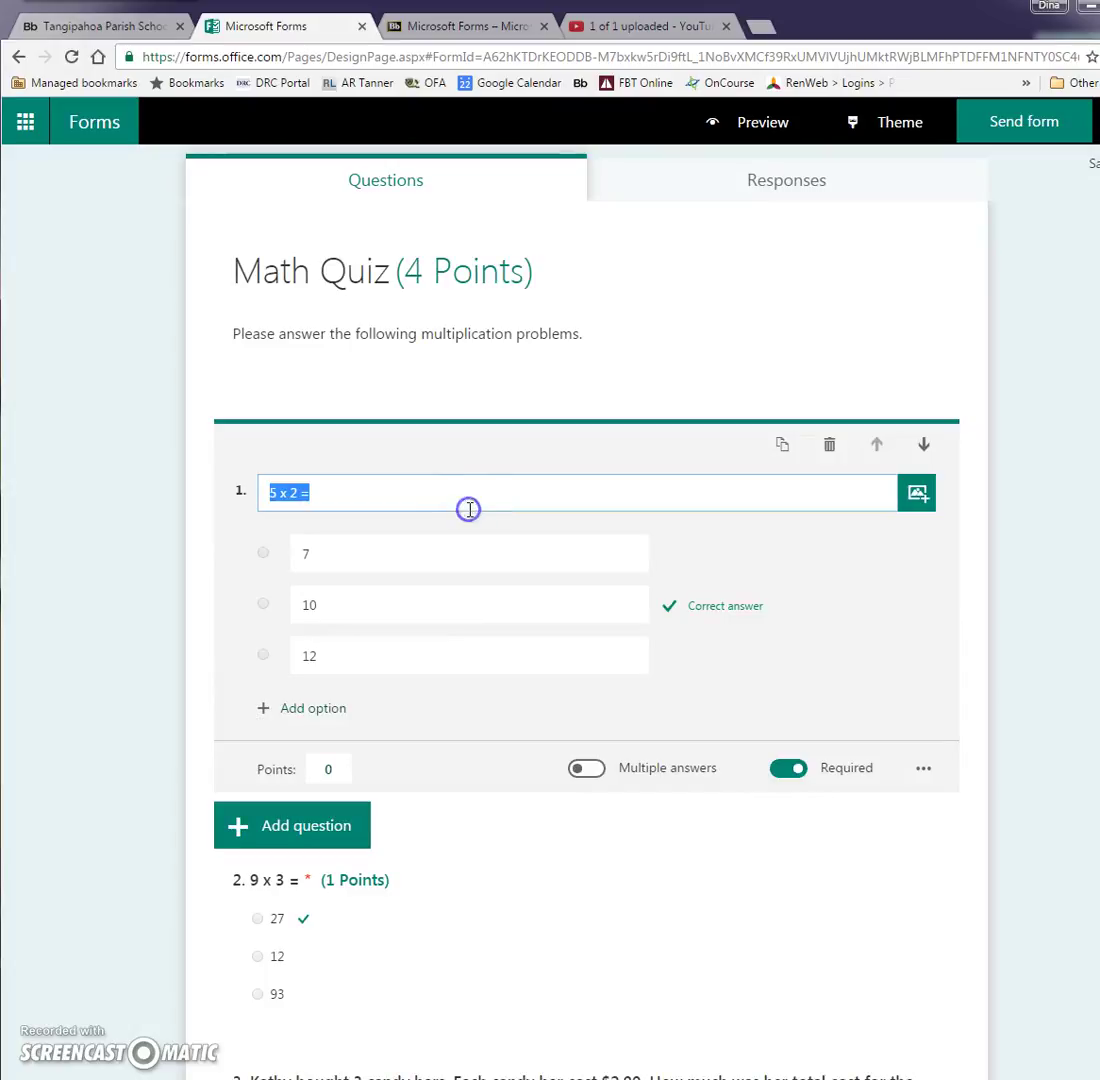
pyautogui.click(336, 768)
pyautogui.write('1')
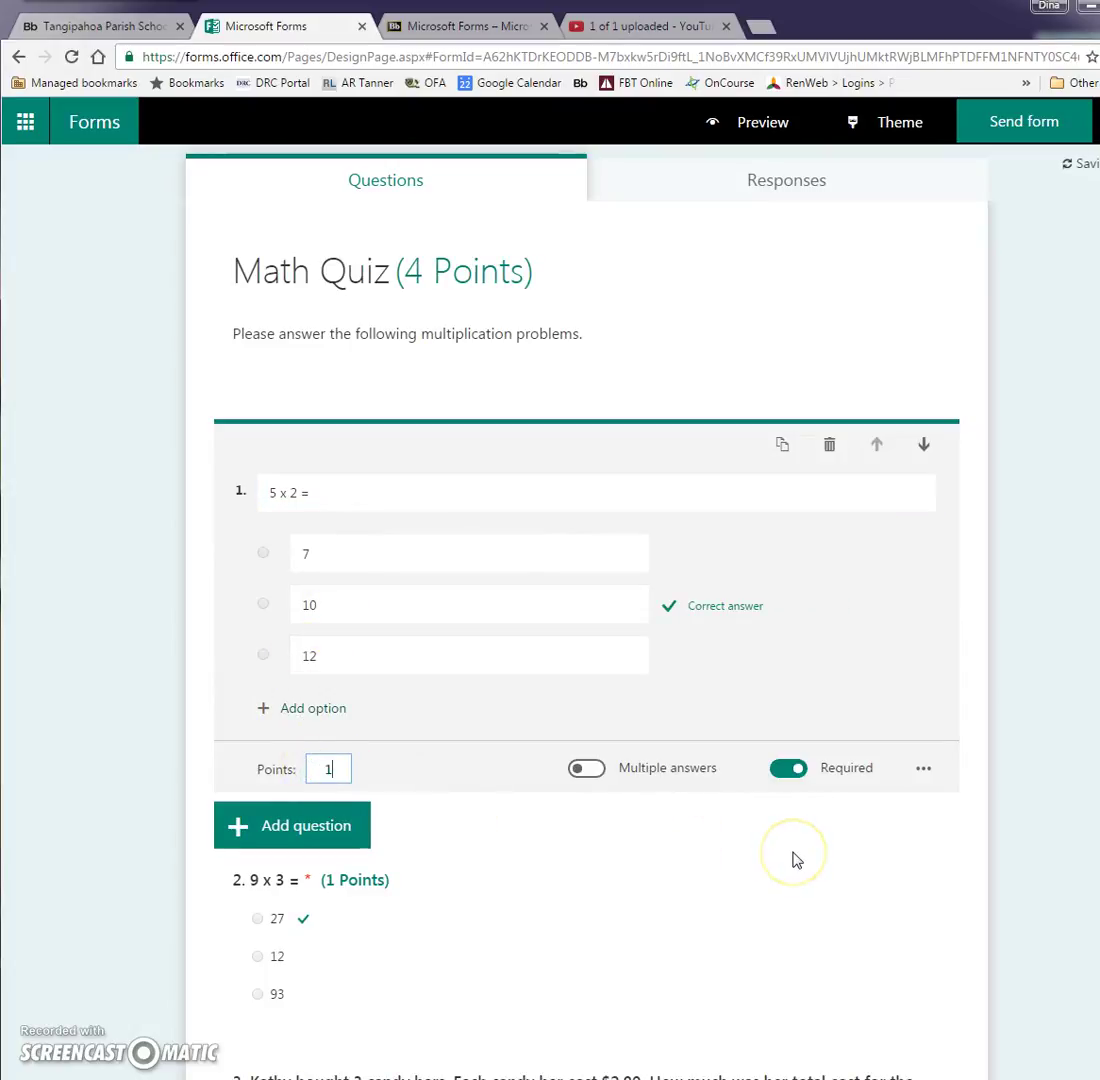
# - Check the question list and preview the whole quiz as respondents see it on a computer
pyautogui.scroll(-6, 796, 860)
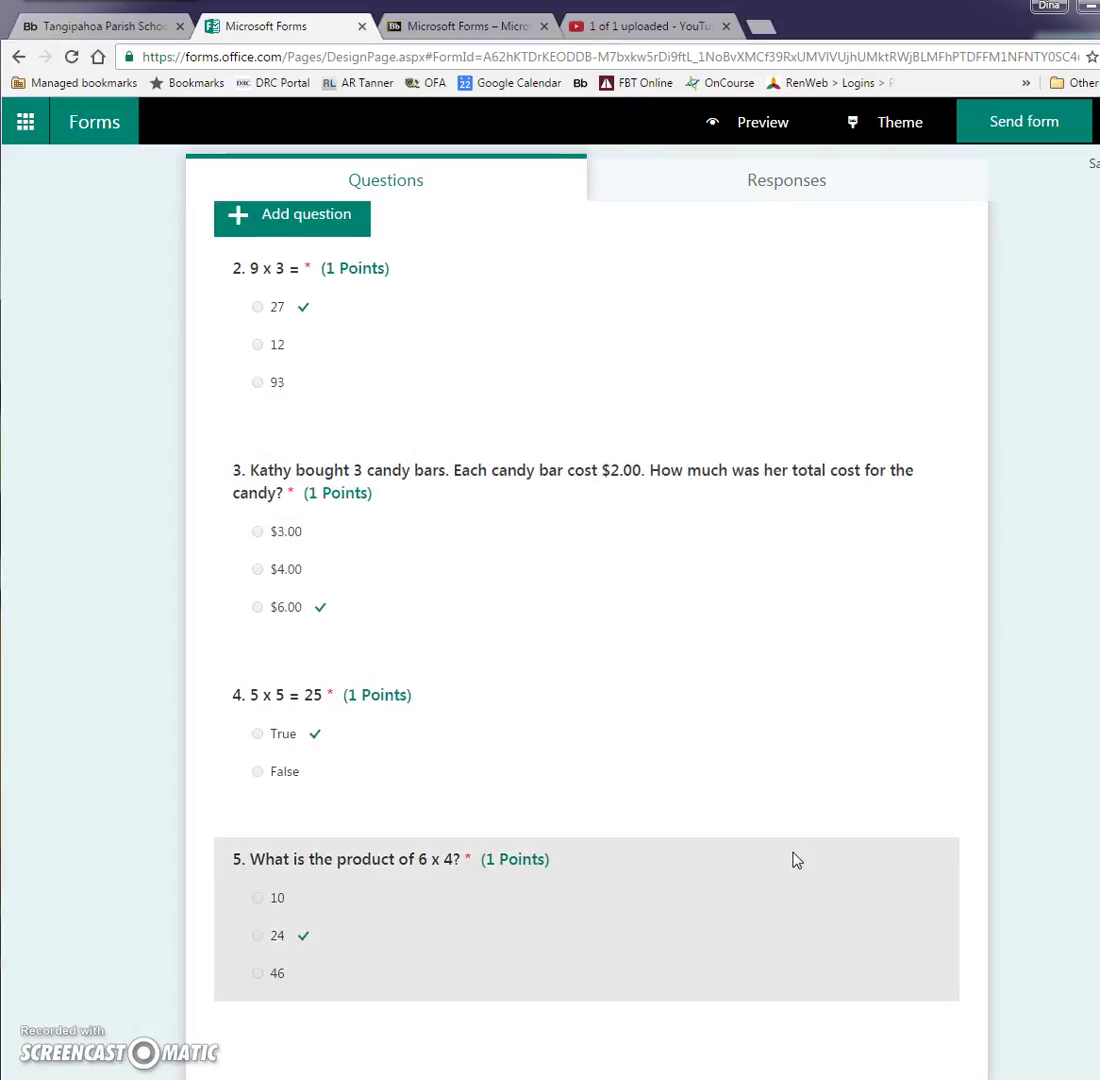
pyautogui.scroll(6, 796, 860)
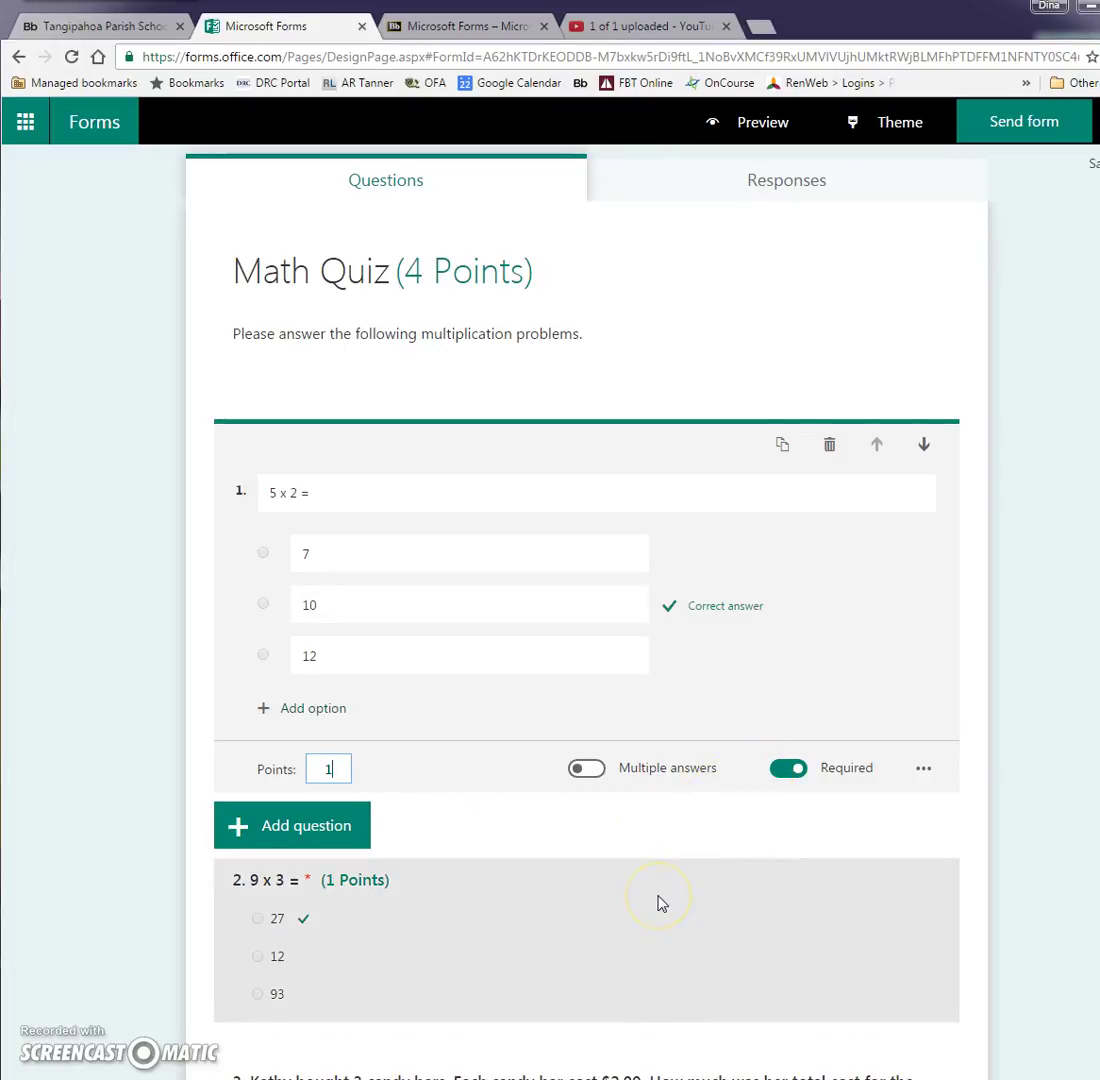
pyautogui.scroll(-2, 660, 903)
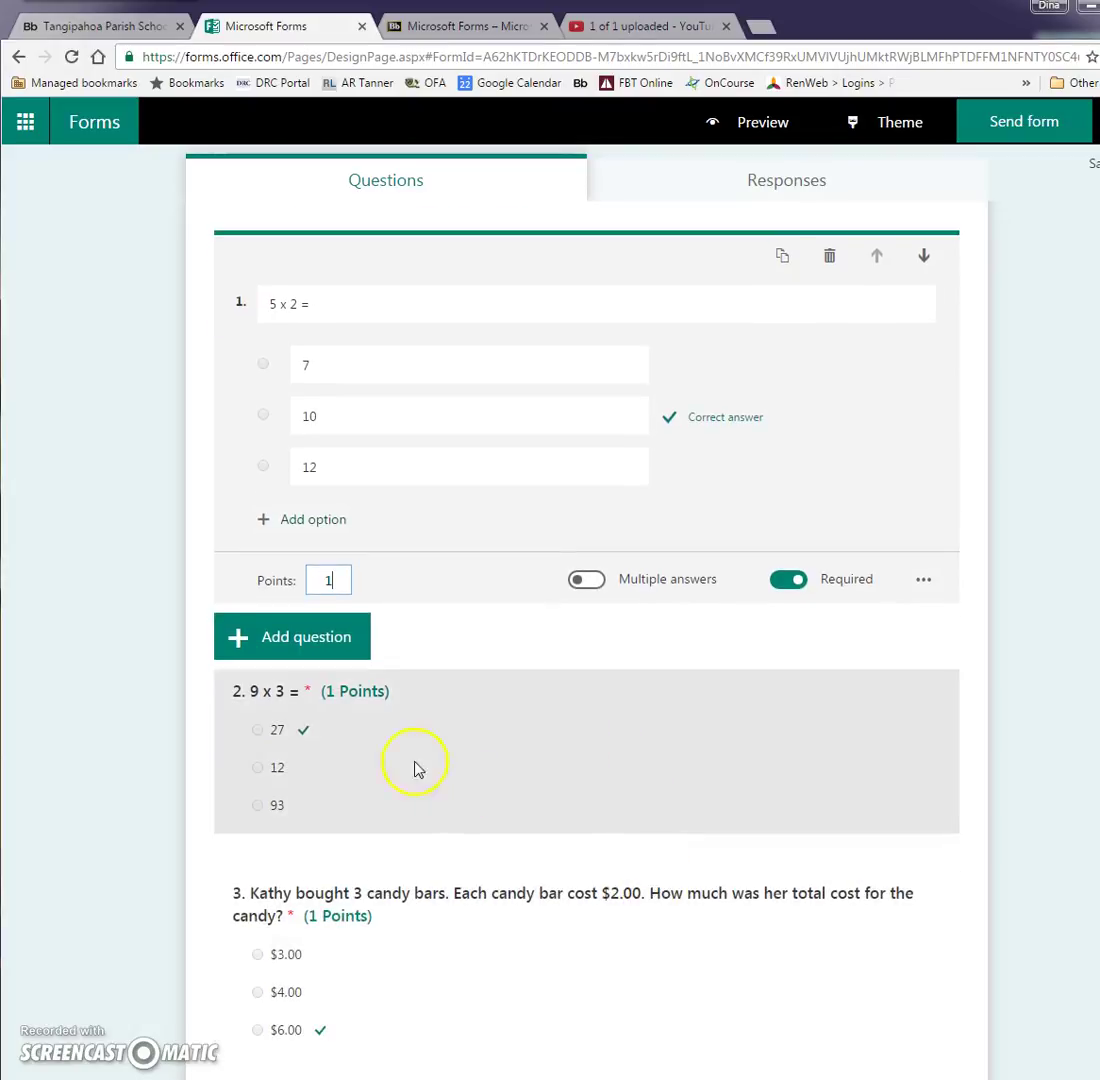
pyautogui.scroll(-4, 490, 765)
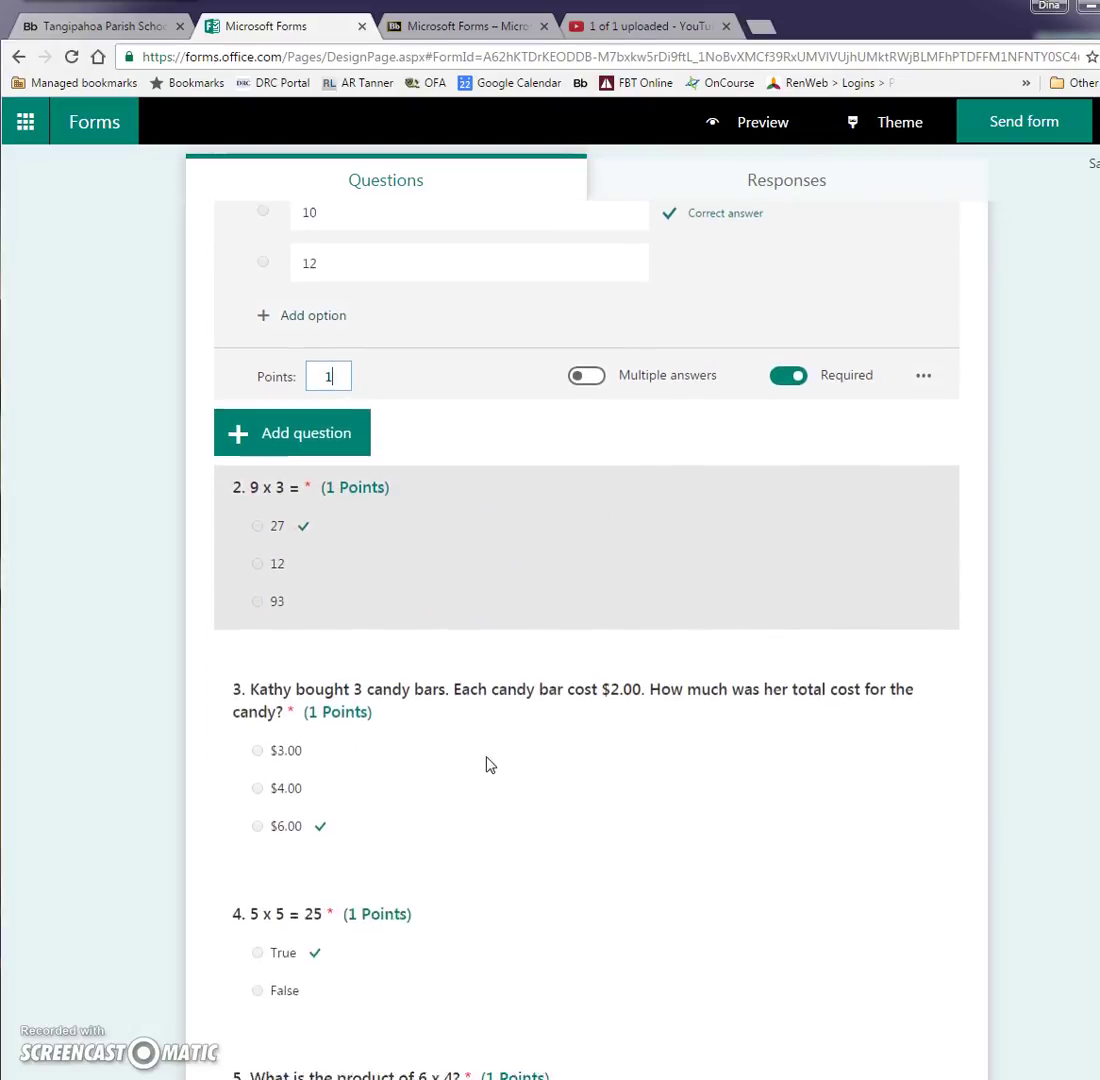
pyautogui.scroll(6, 490, 765)
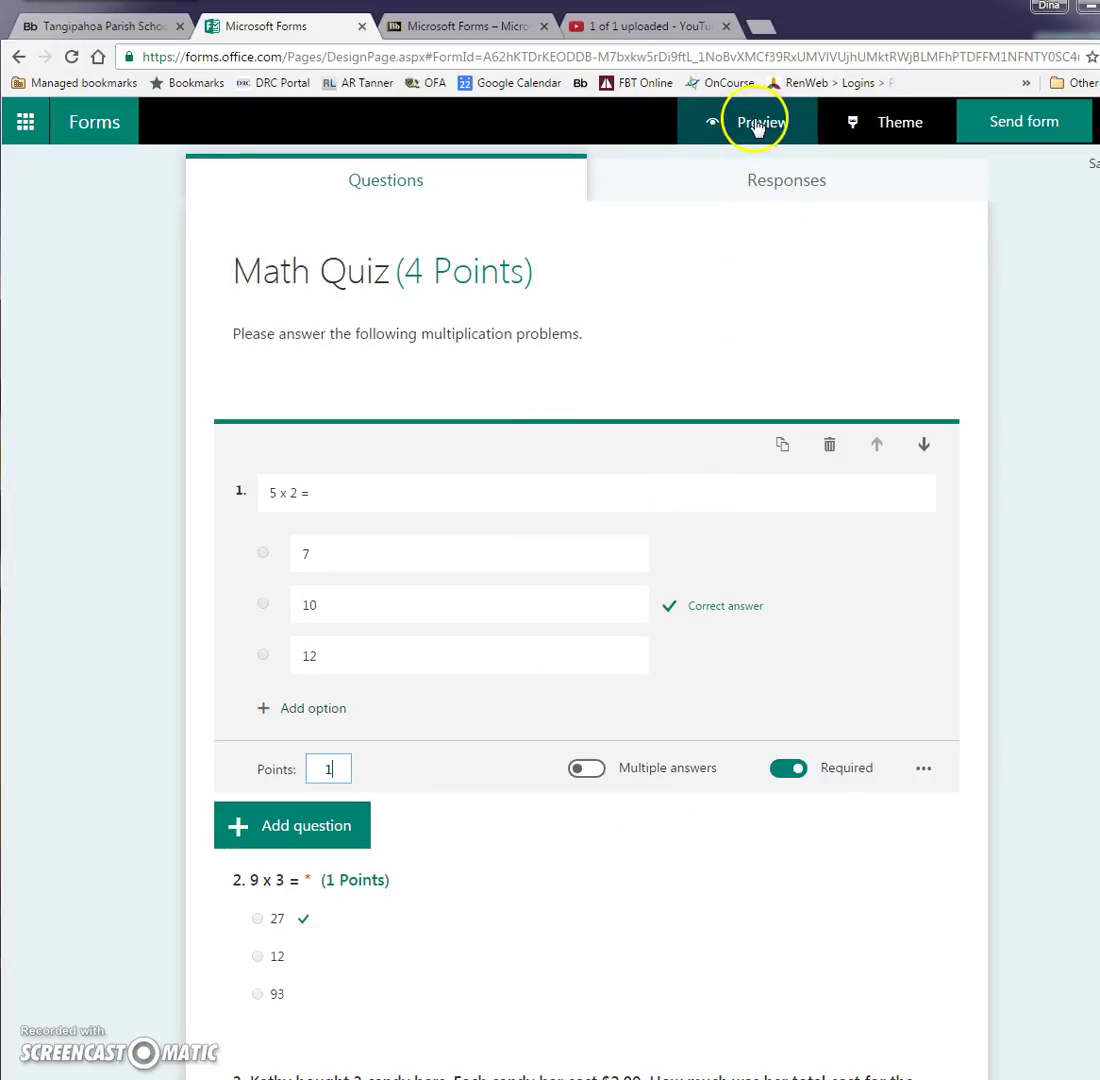
pyautogui.click(757, 123)
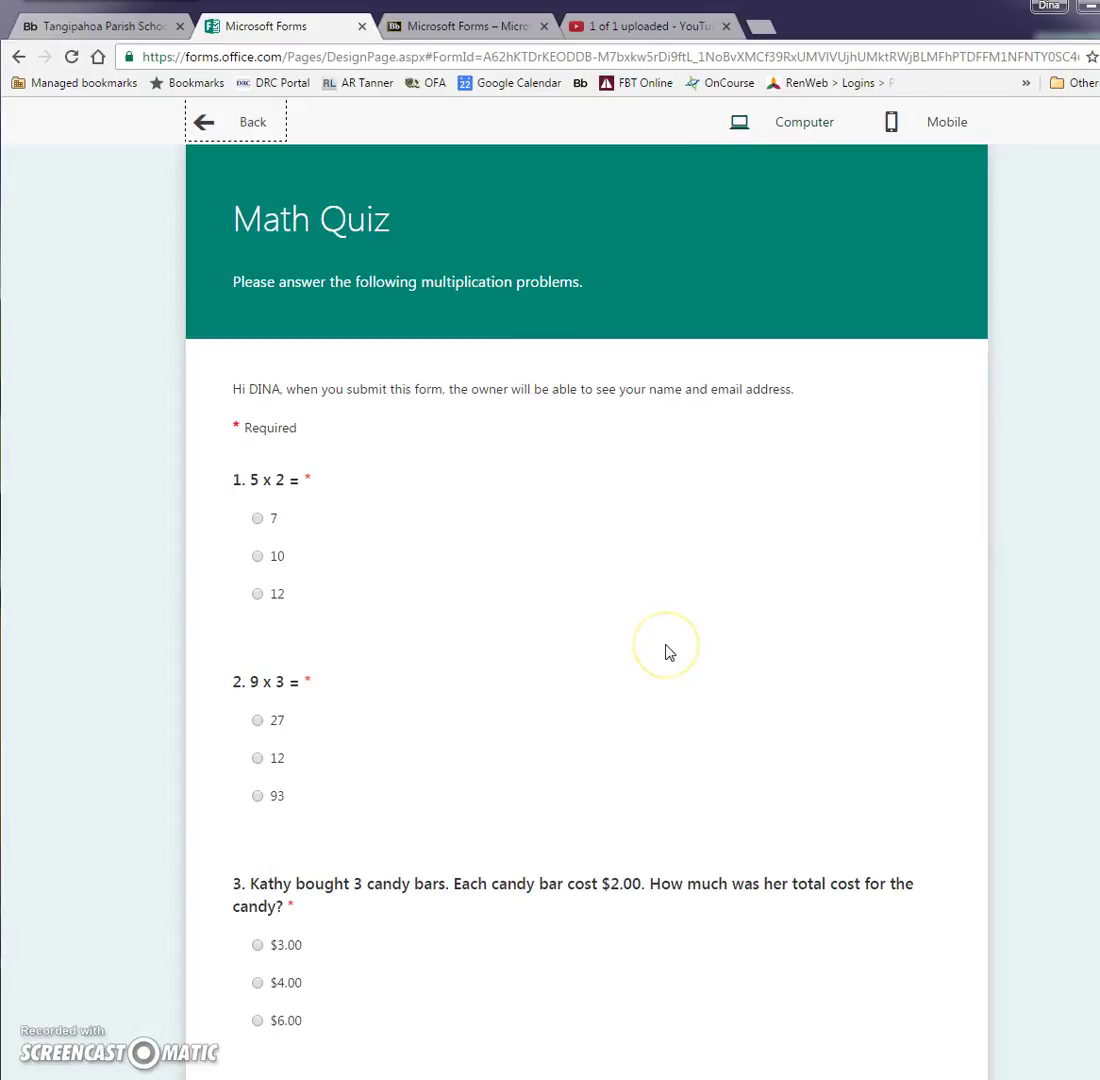
pyautogui.scroll(-6, 669, 652)
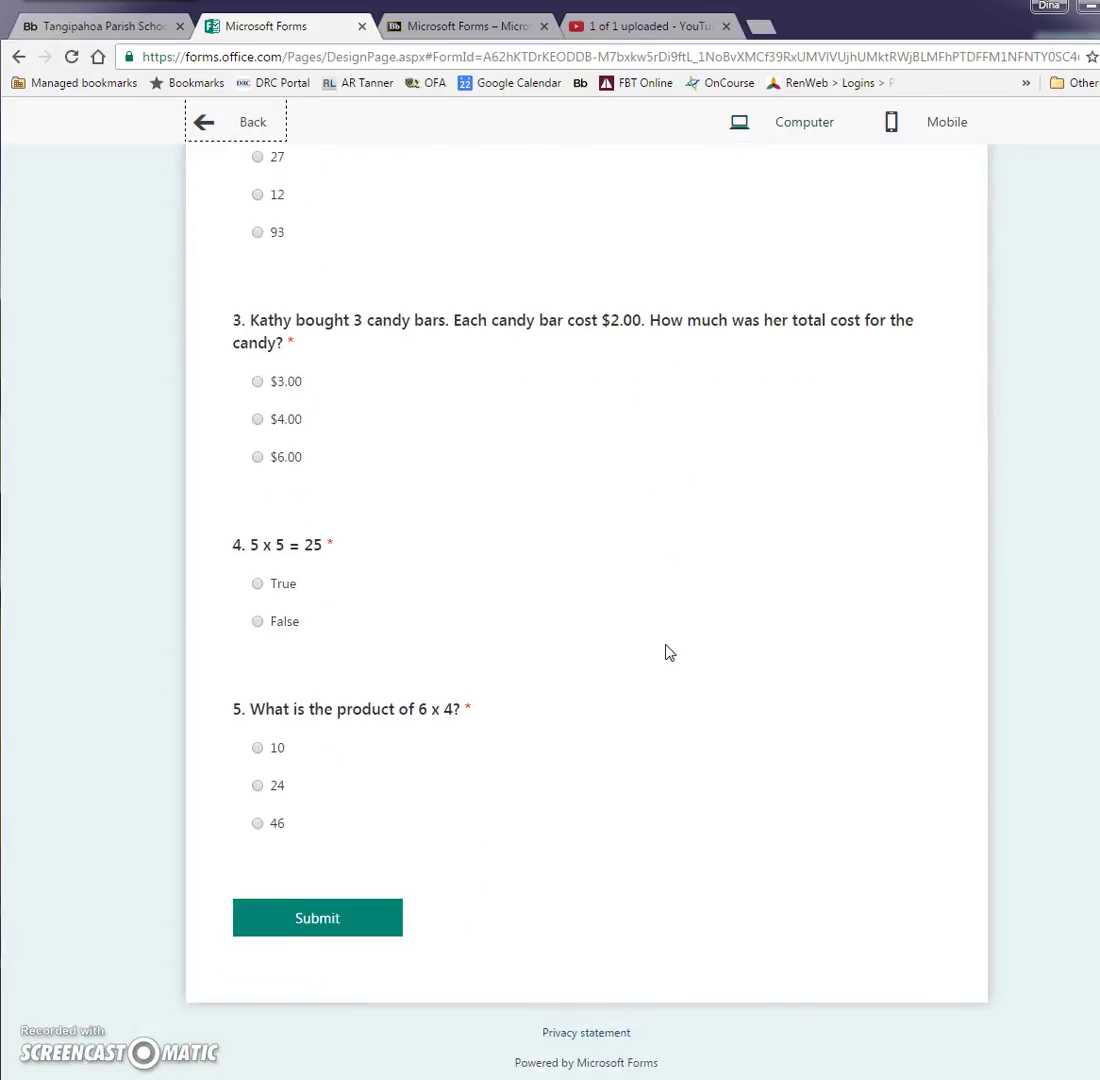
pyautogui.scroll(6, 669, 652)
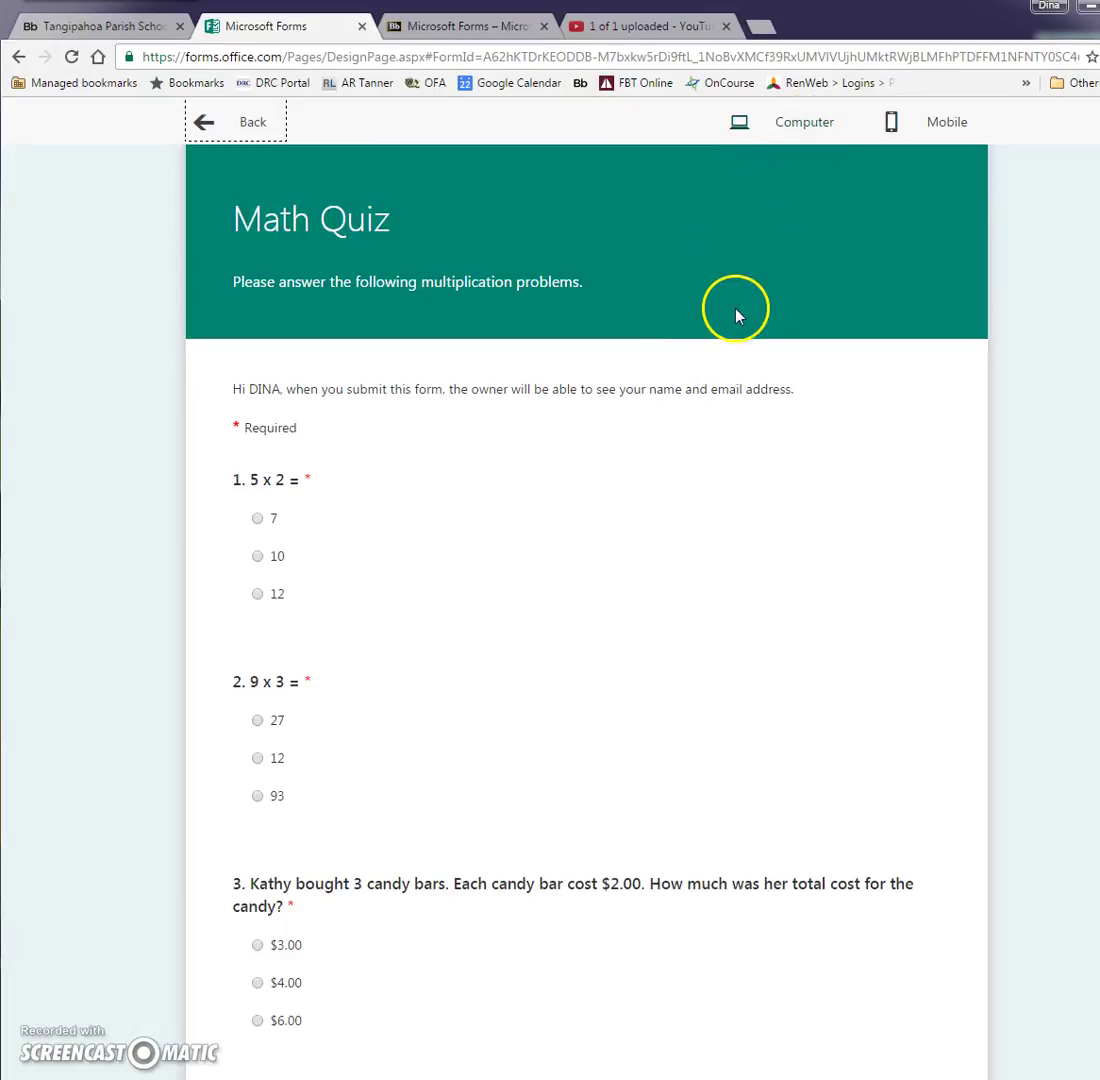
# - Preview the whole quiz in its mobile layout and return to the question editor
pyautogui.click(940, 130)
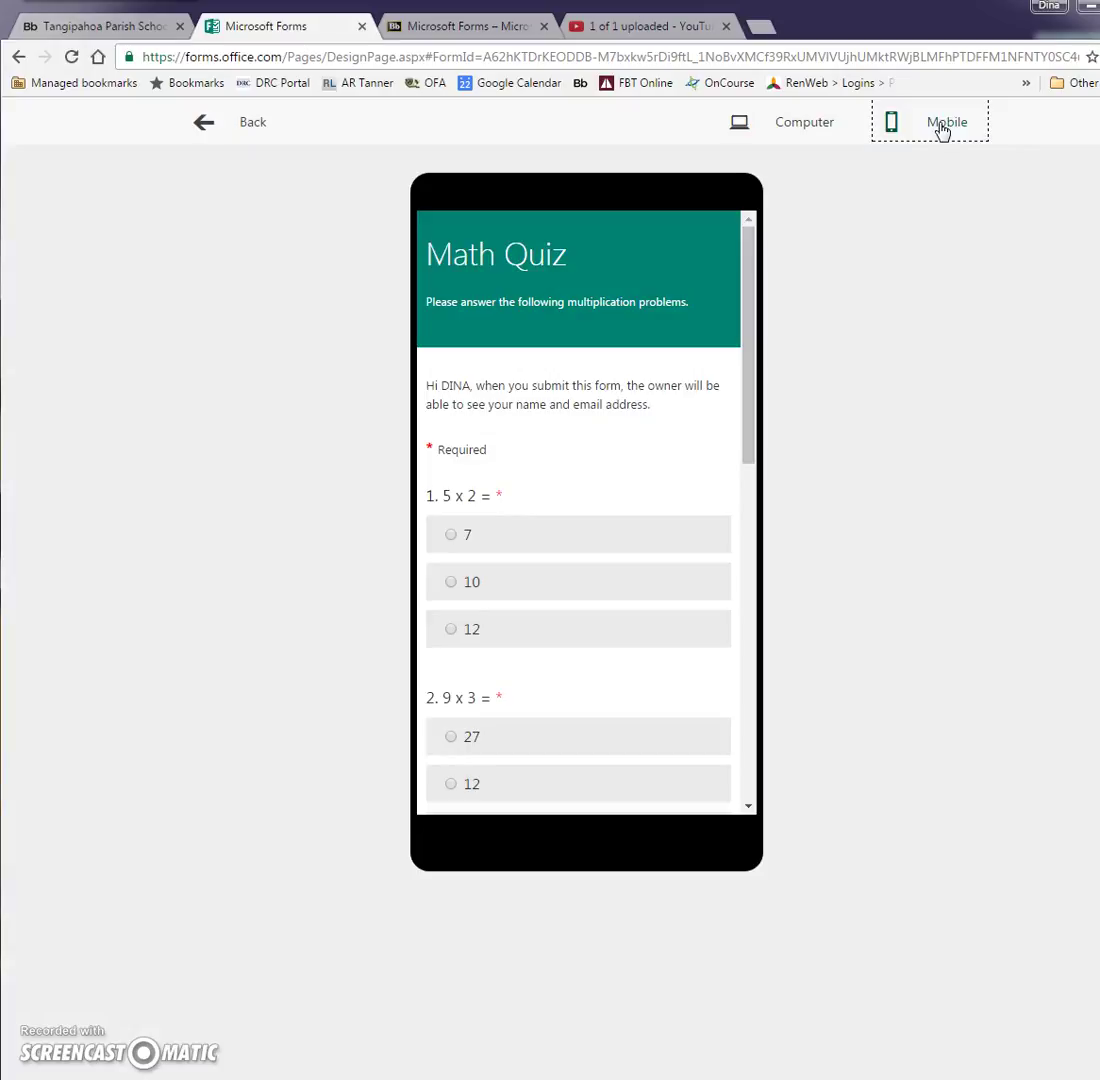
pyautogui.scroll(-5, 646, 454)
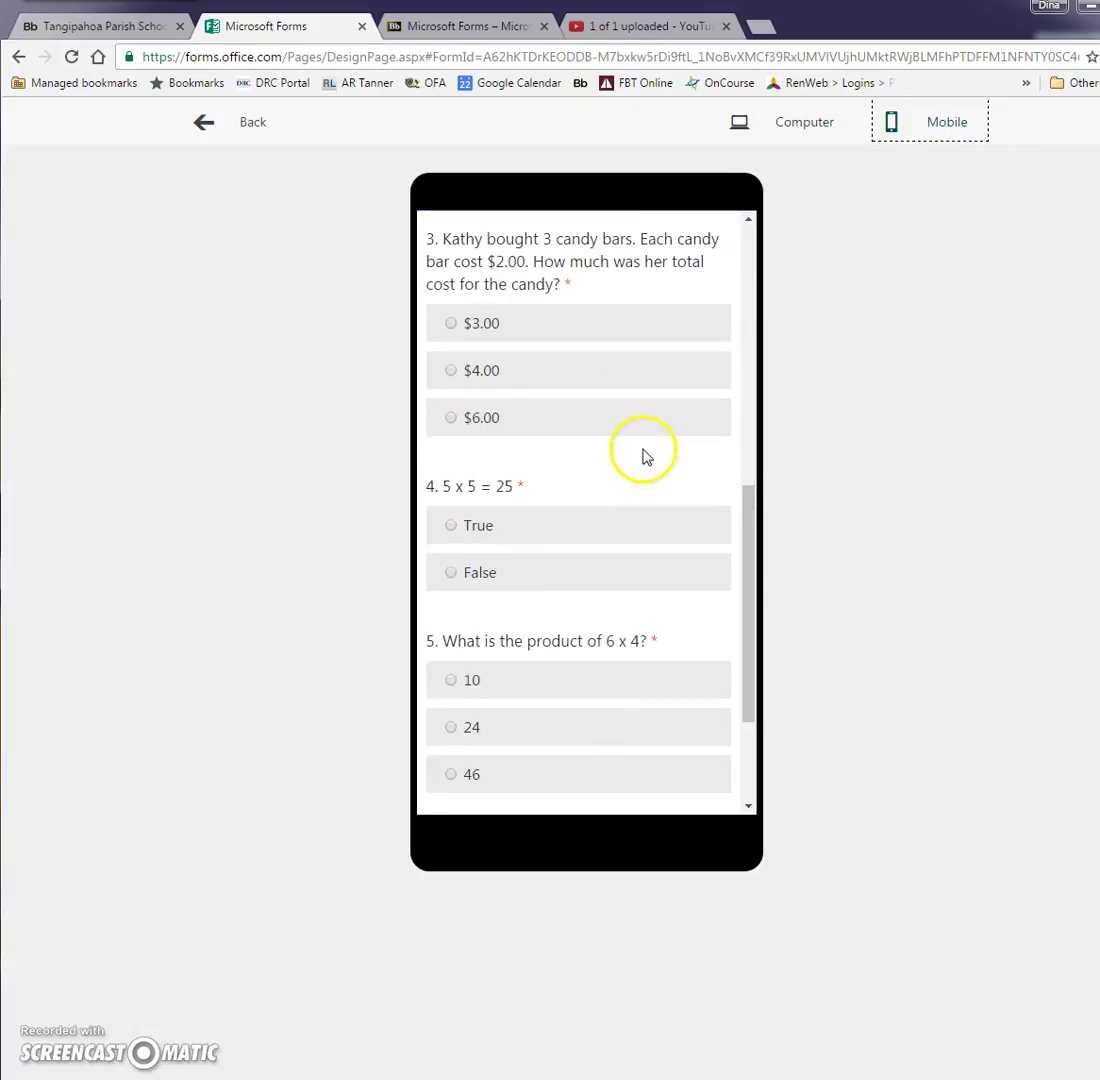
pyautogui.scroll(-3, 646, 456)
pyautogui.scroll(6, 644, 450)
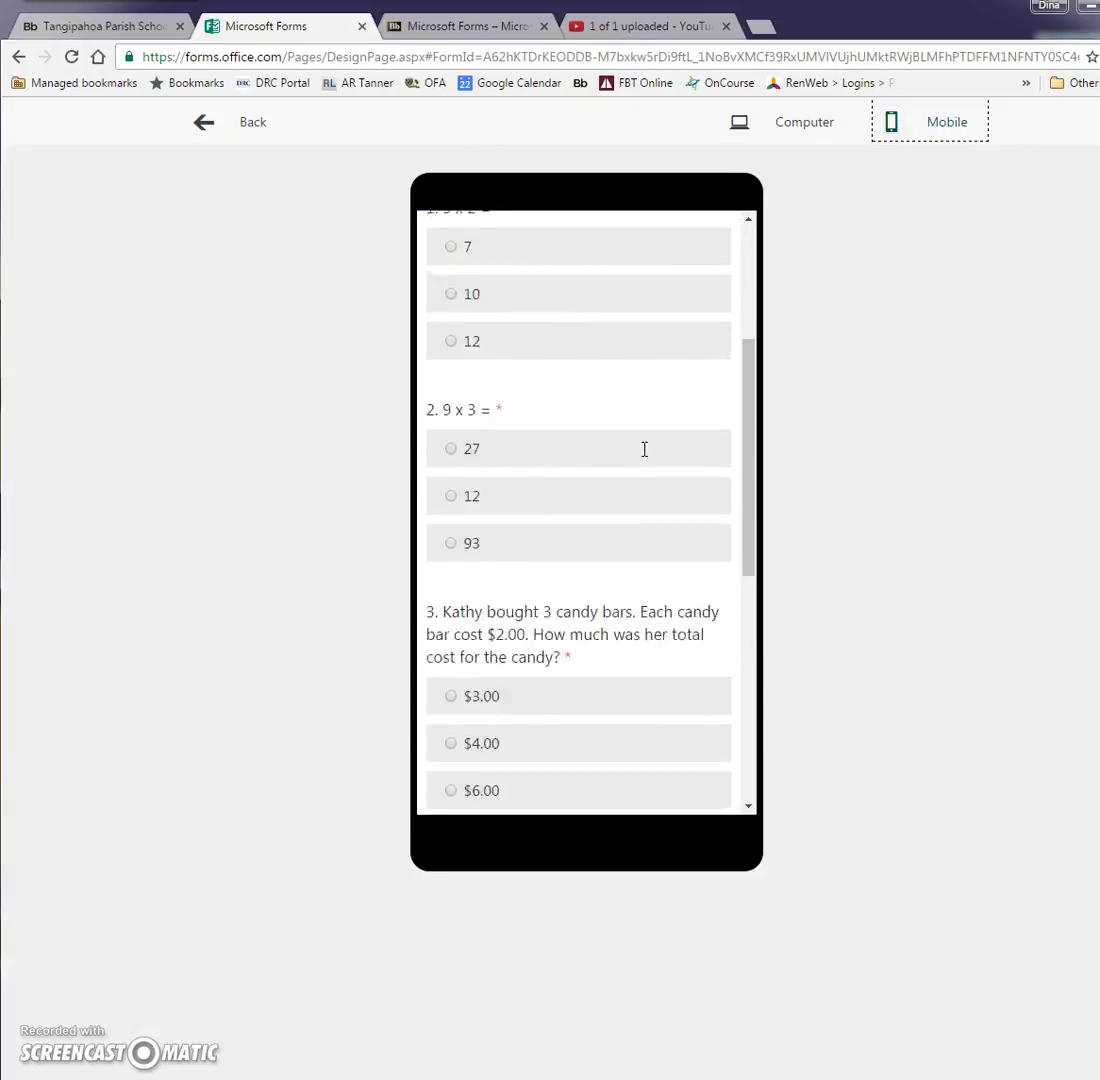
pyautogui.scroll(3, 645, 453)
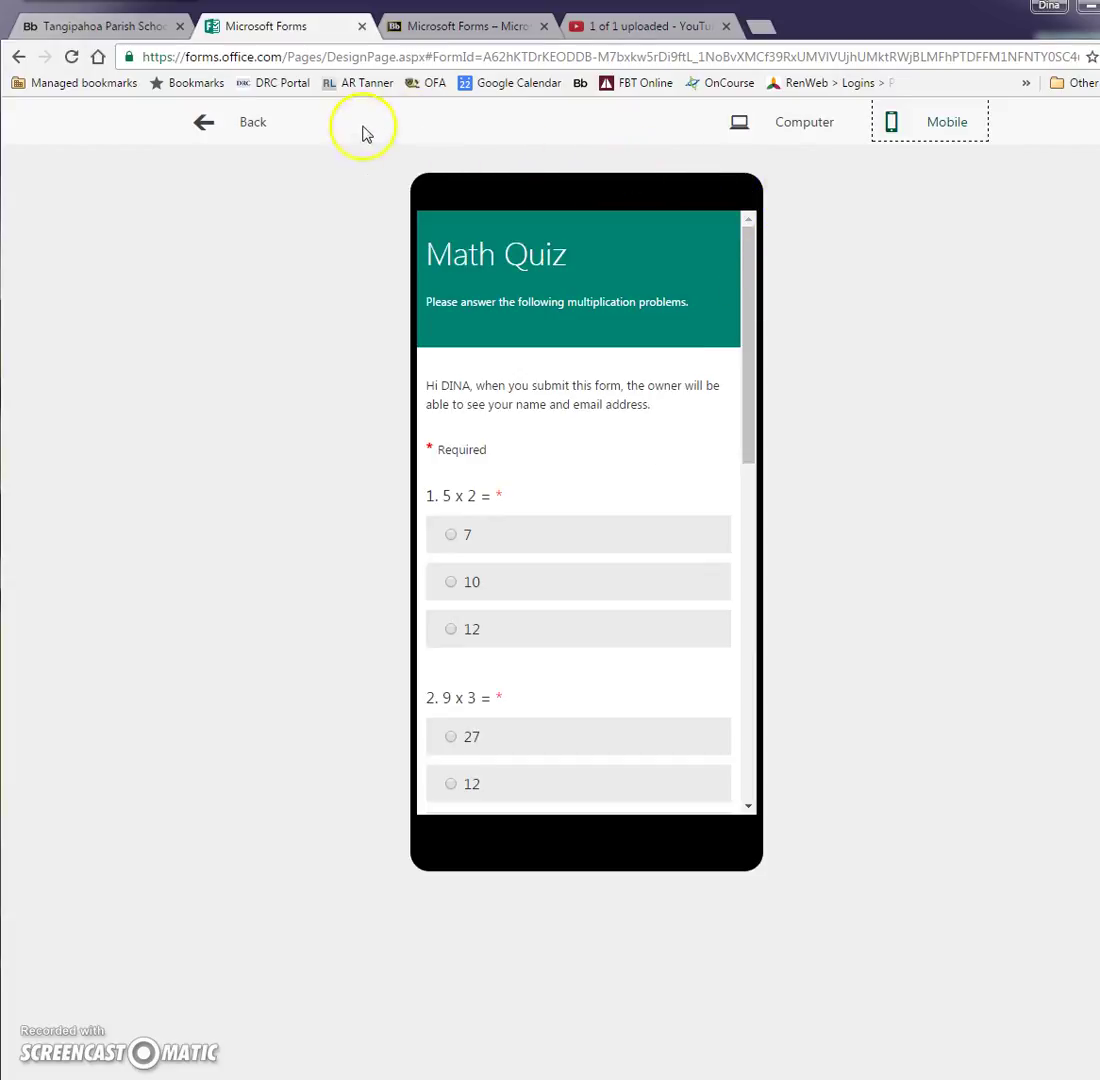
pyautogui.click(250, 126)
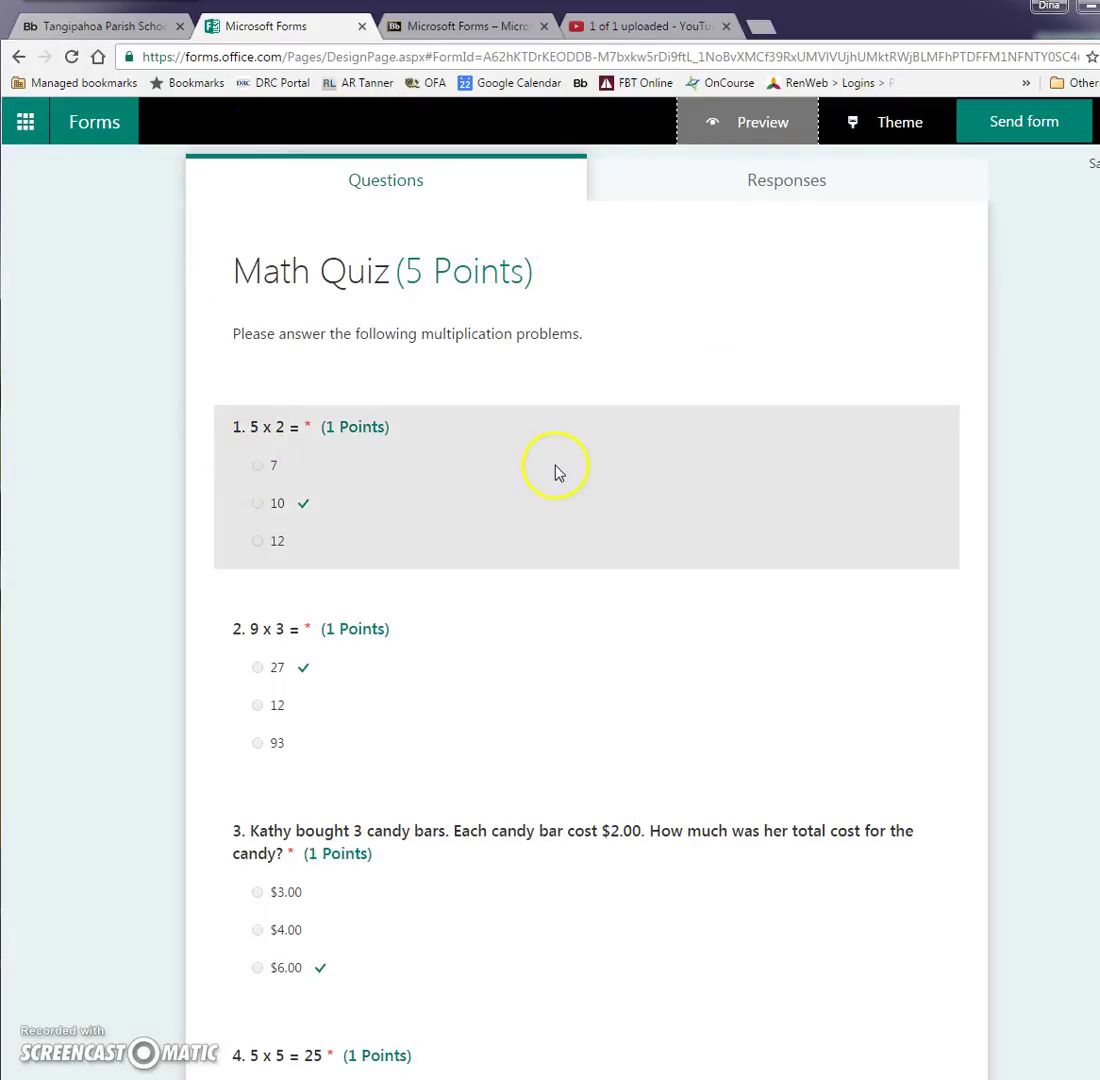
# - Try the orange living-room picture theme on the quiz and apply the solid purple theme instead
pyautogui.click(912, 128)
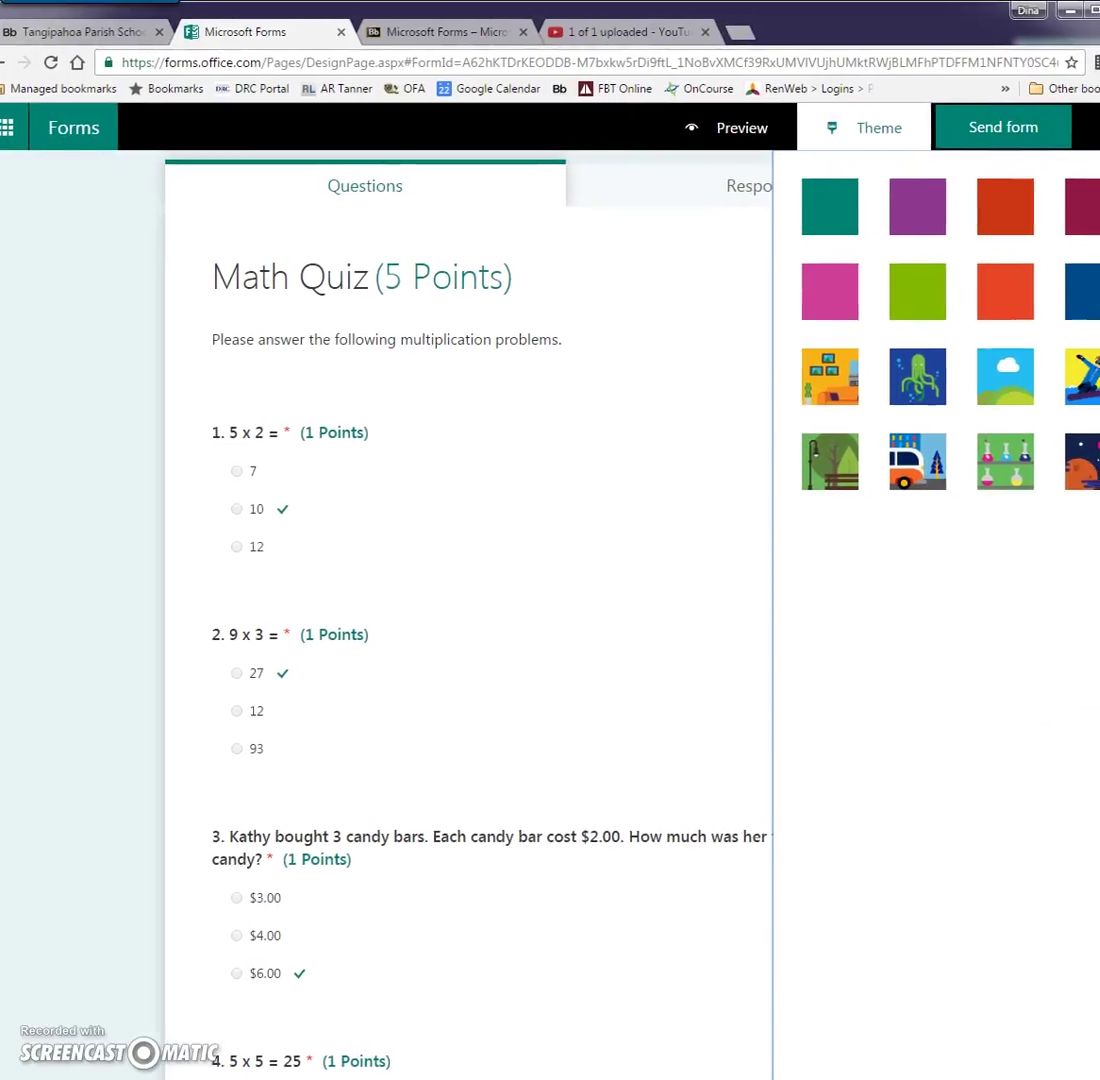
pyautogui.click(804, 372)
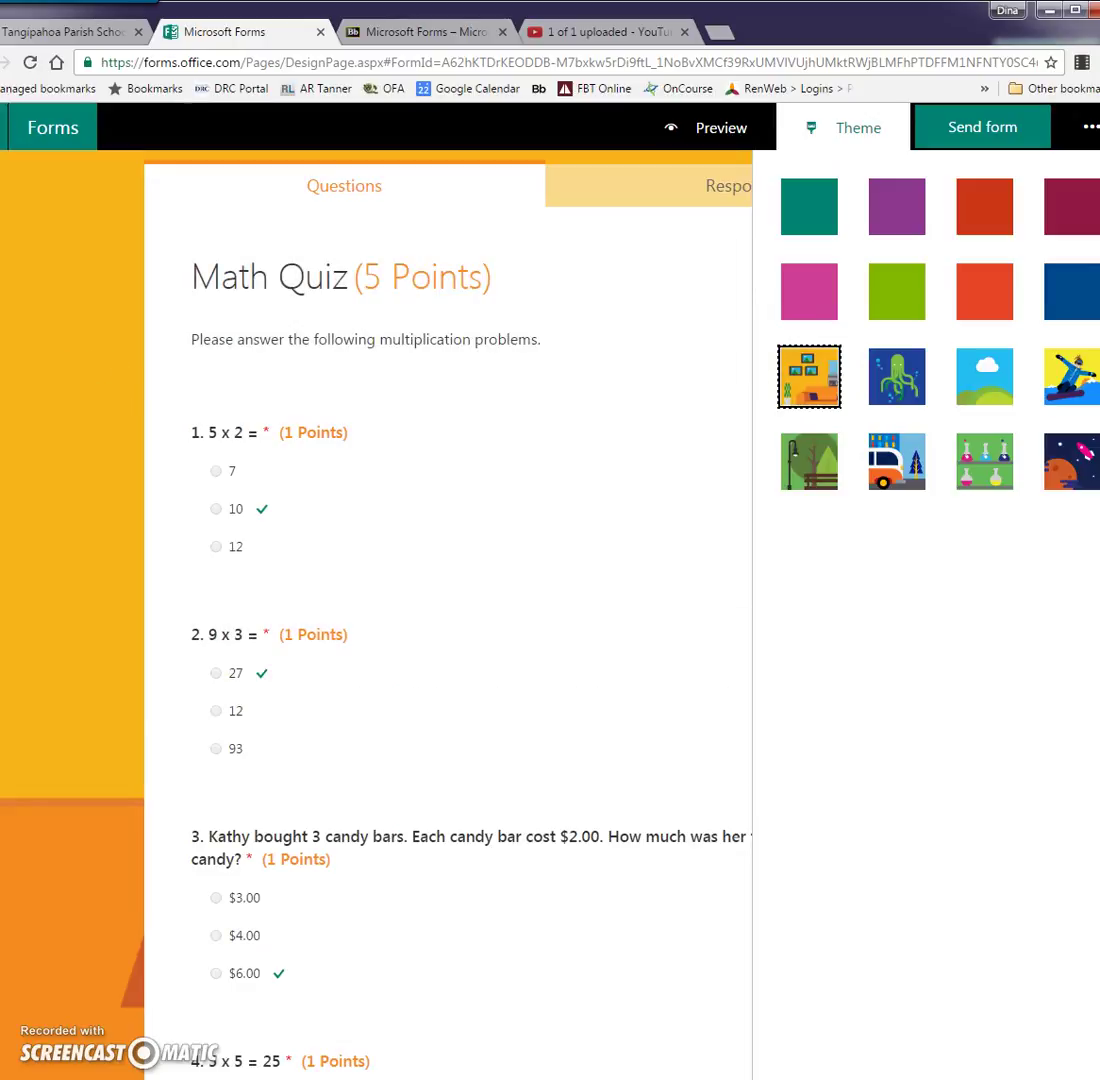
pyautogui.click(889, 205)
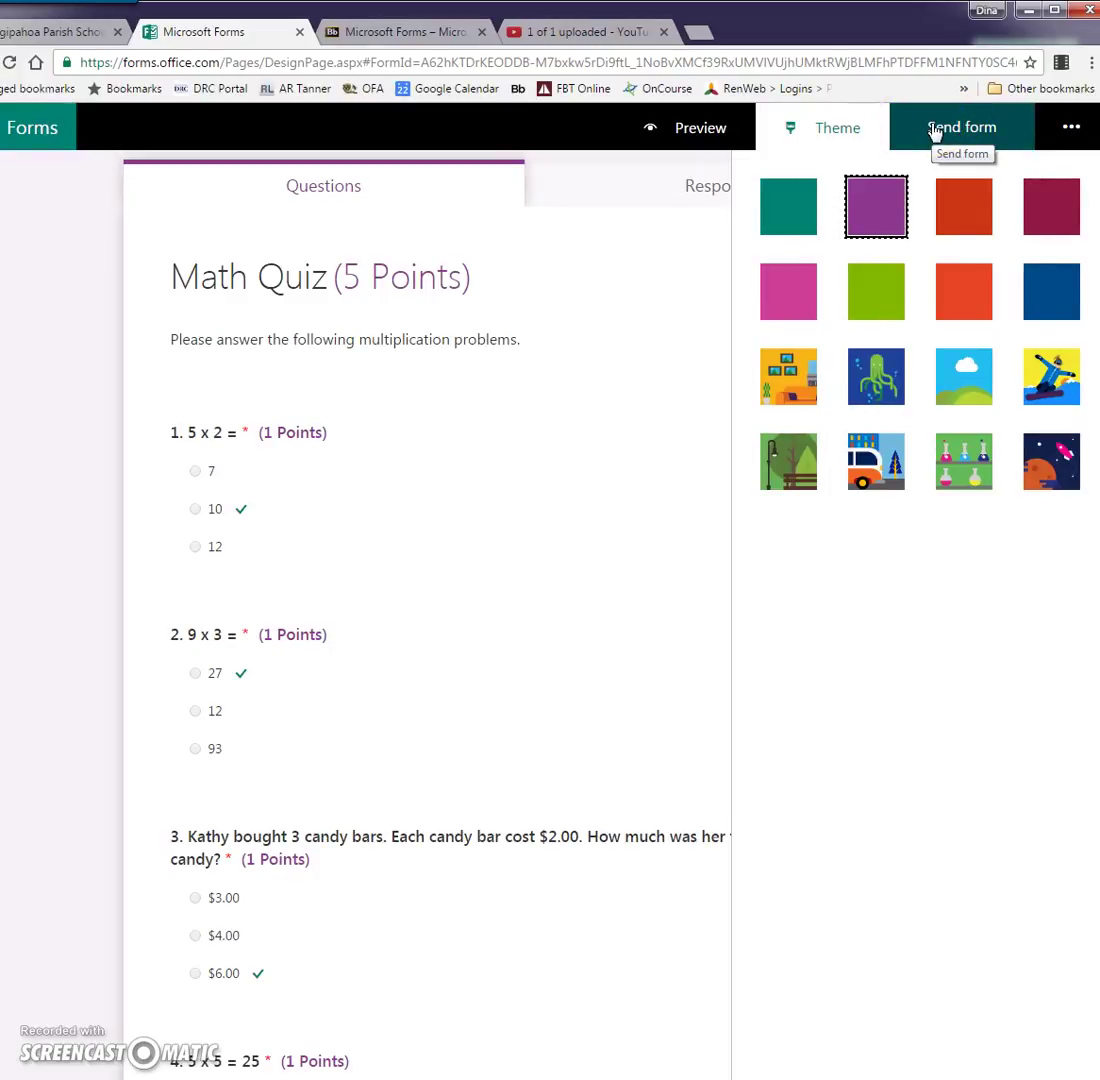
# - Open the form's sending options and display the QR code for the quiz
pyautogui.click(933, 129)
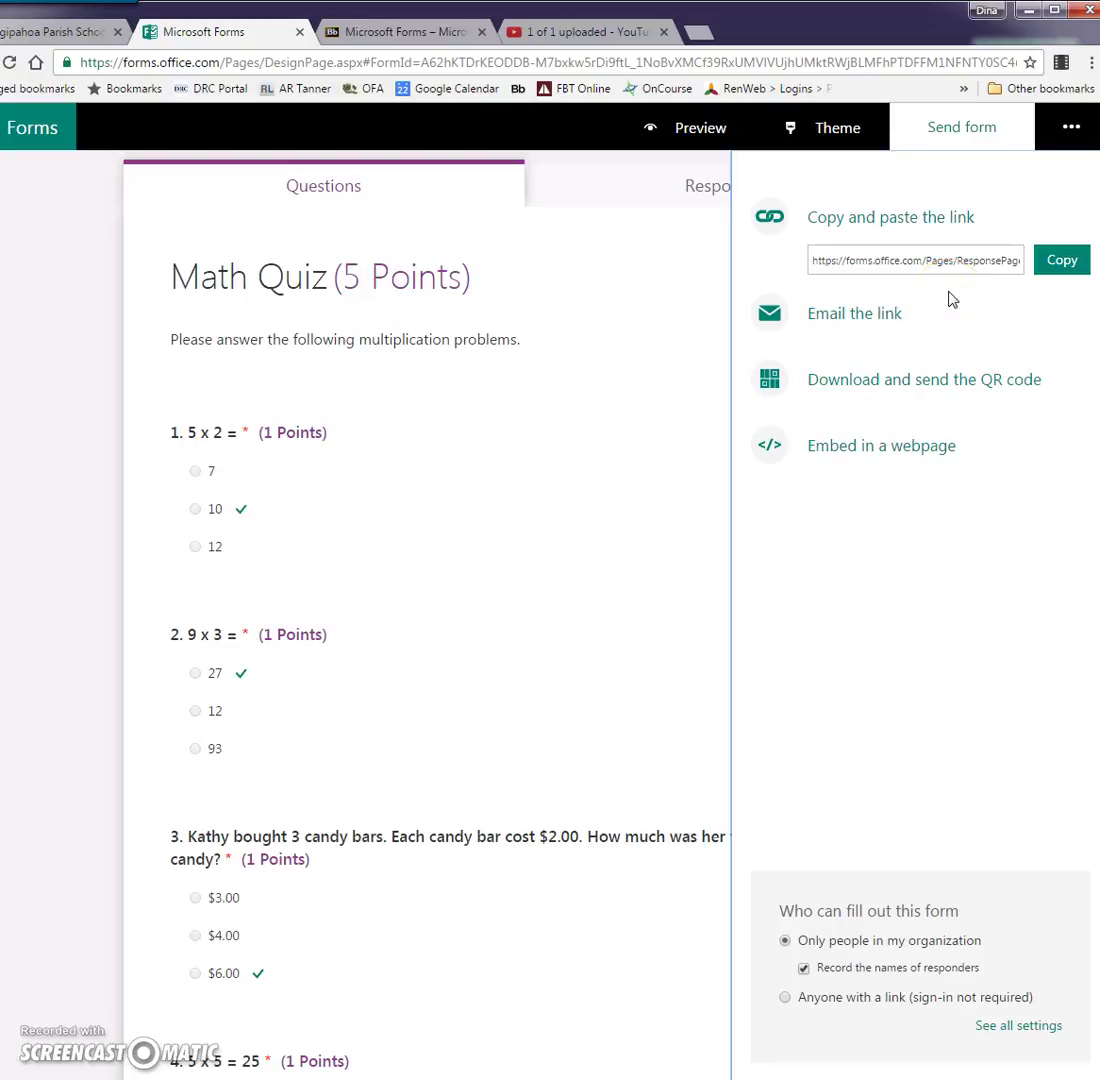
pyautogui.click(892, 387)
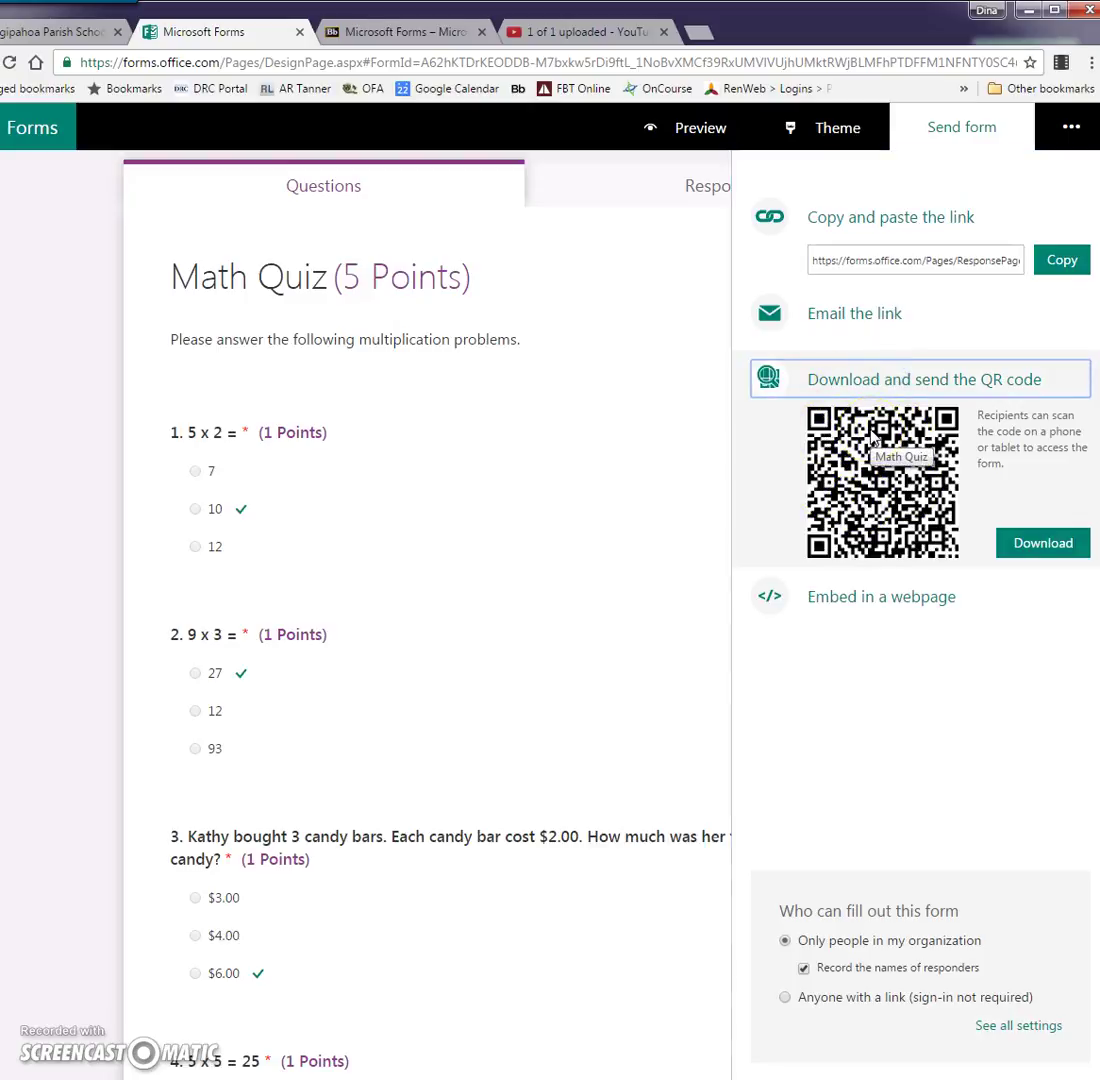
# - Show the embed code for placing the quiz in a webpage
pyautogui.click(1040, 556)
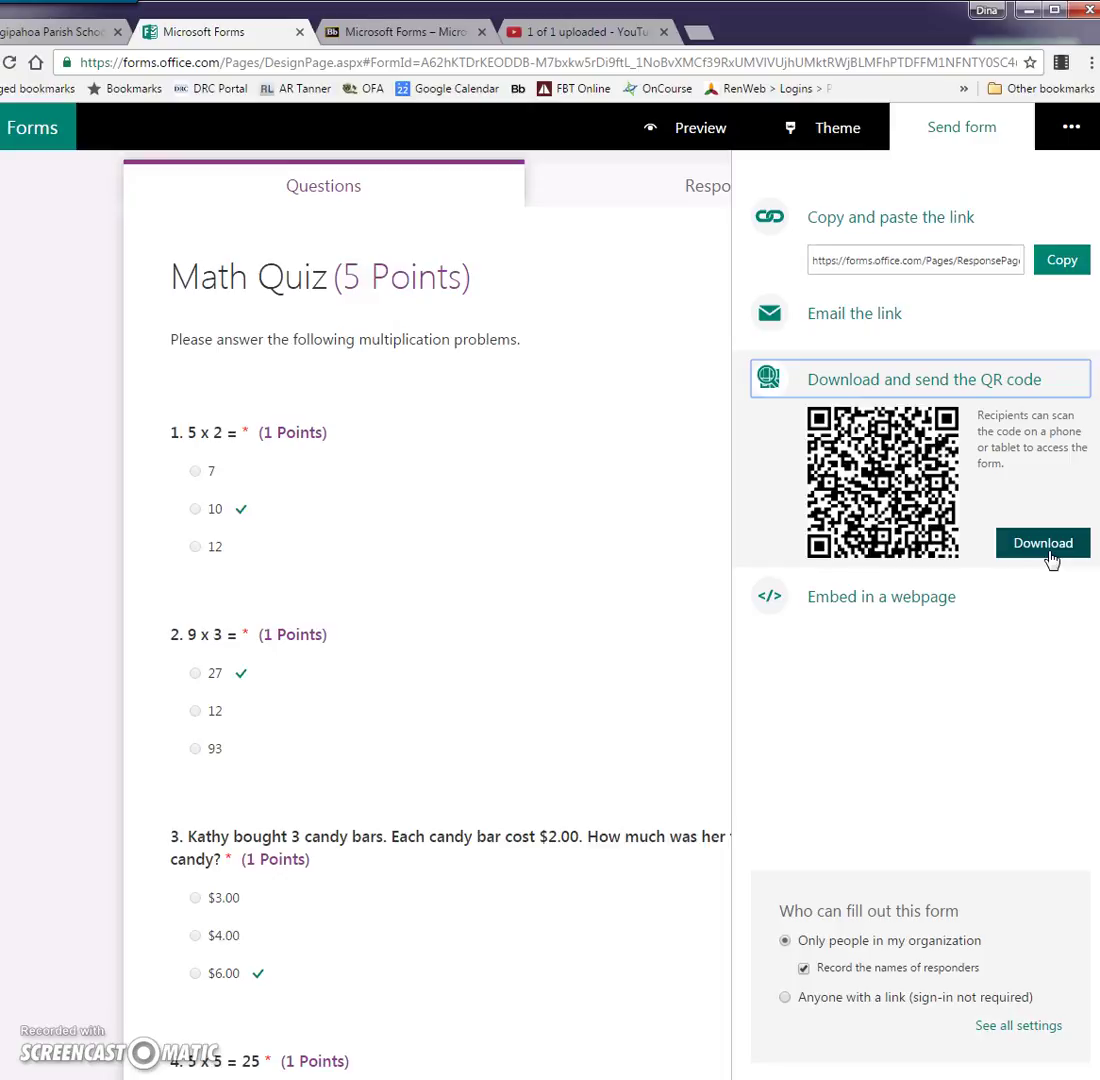
pyautogui.click(1048, 545)
pyautogui.click(889, 385)
pyautogui.click(847, 448)
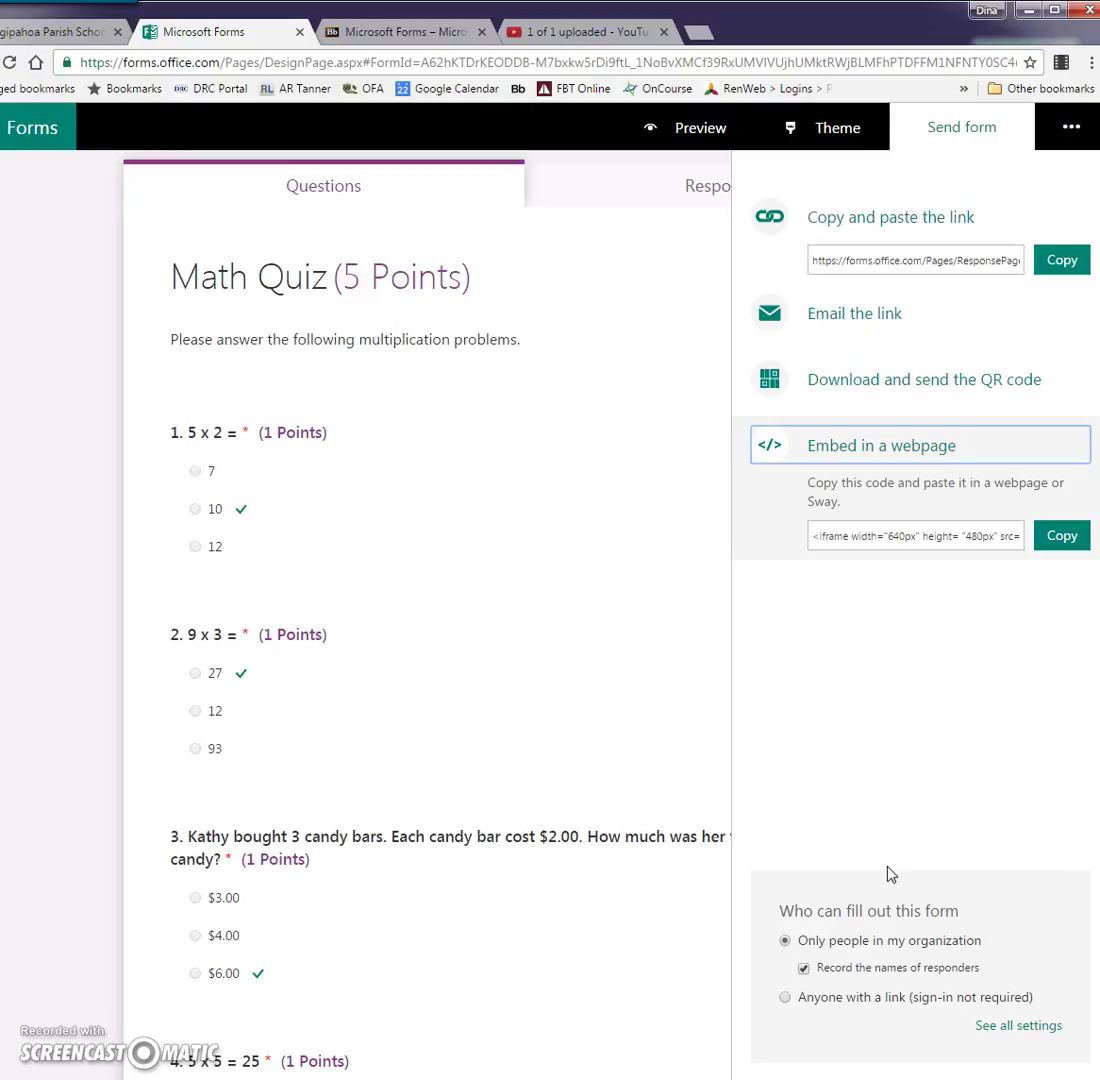
# - Review all of the form's respondent, response and quiz settings and return to the sending options
pyautogui.click(798, 944)
pyautogui.click(1033, 1027)
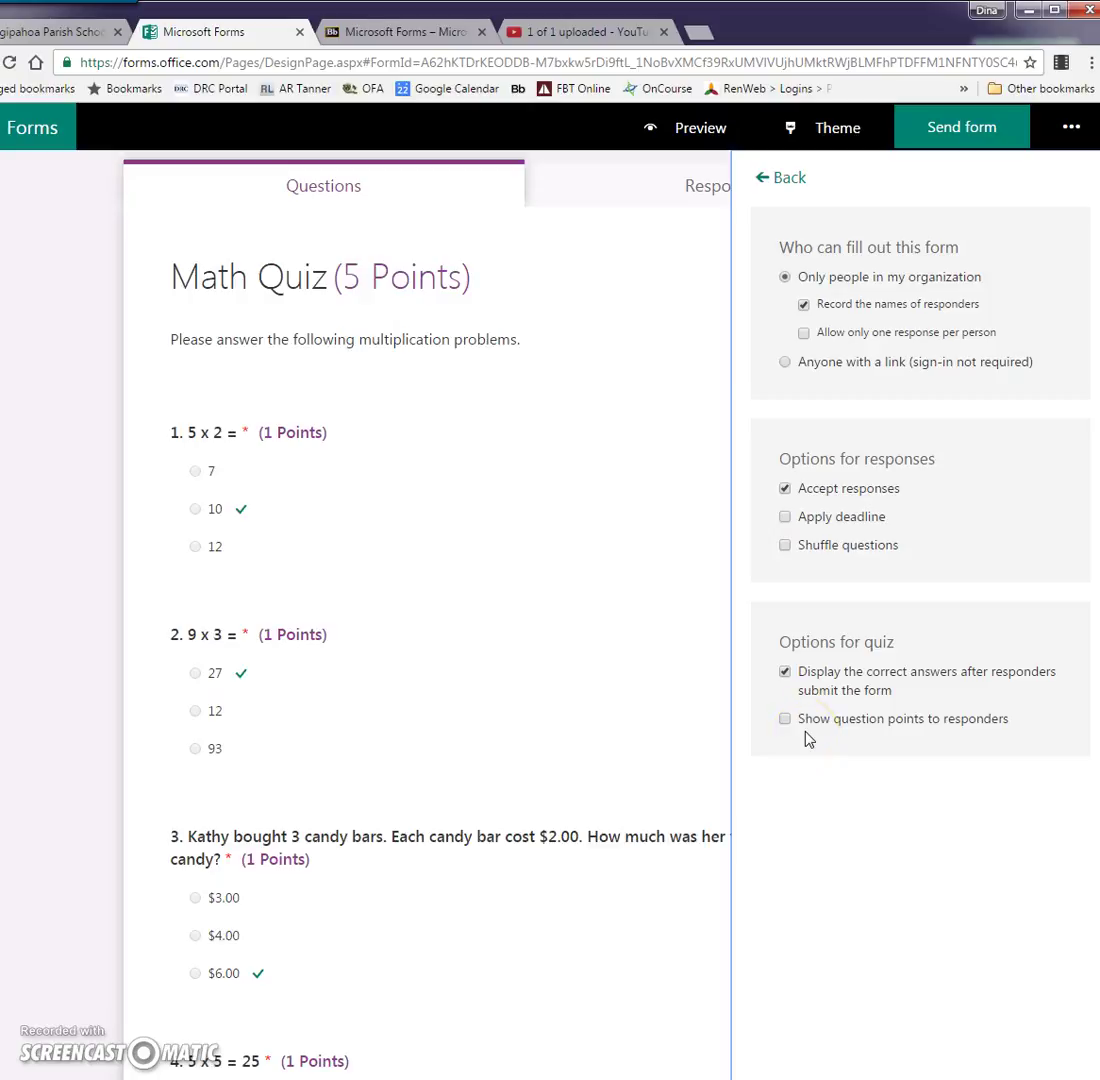
pyautogui.click(958, 134)
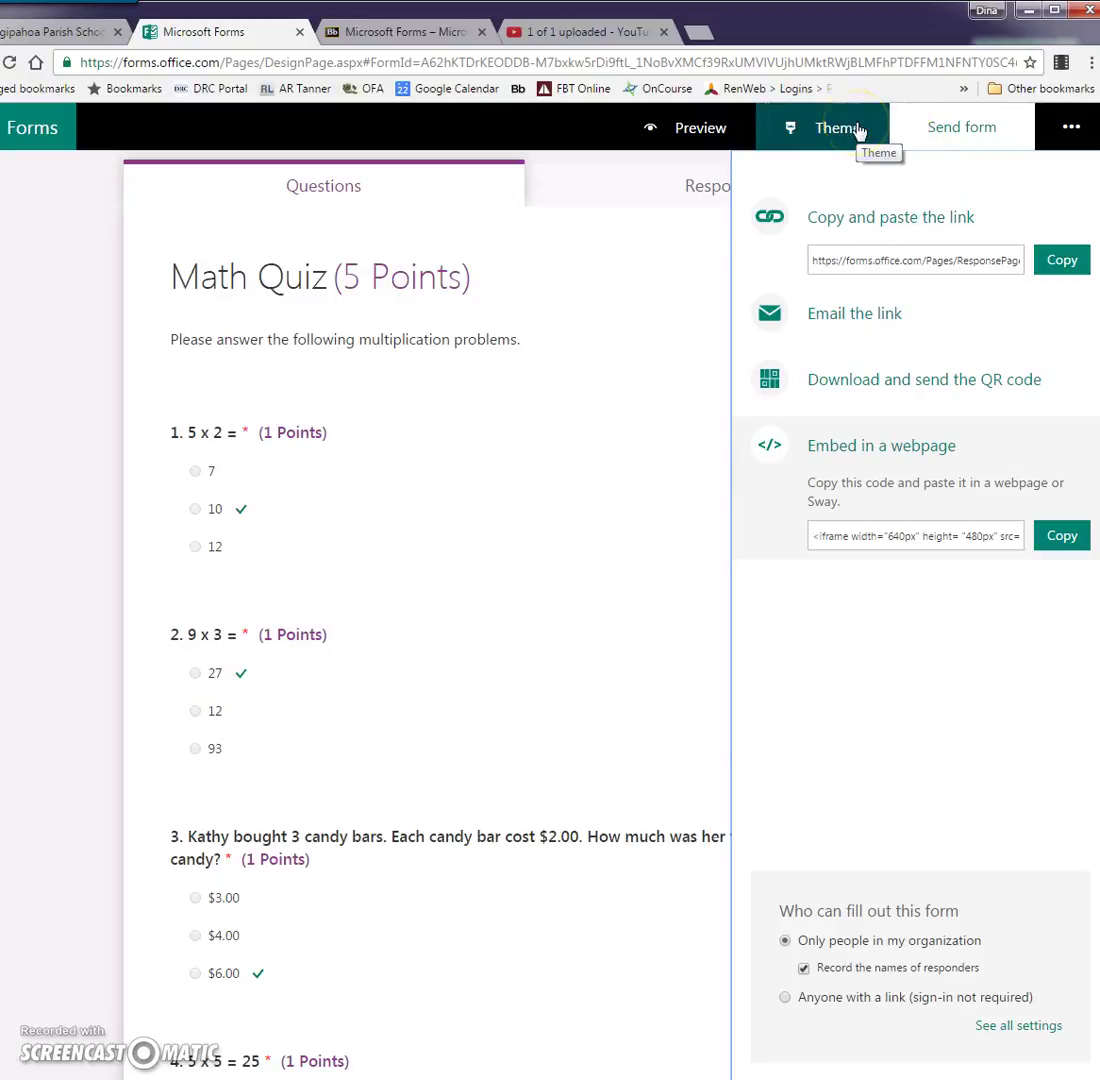
pyautogui.click(968, 141)
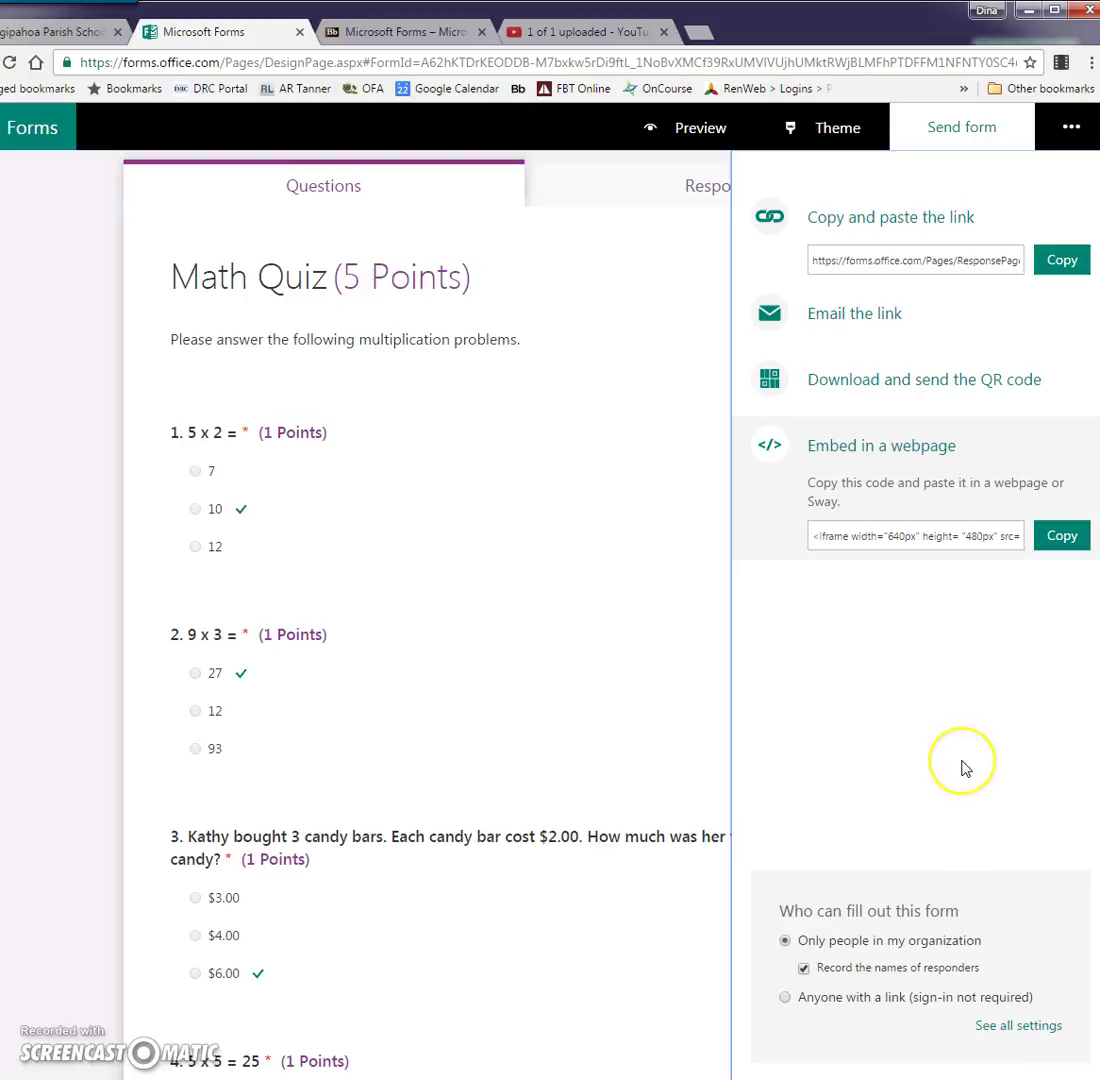
# - Go back to the My forms overview and show the copy and delete options of the Math Quiz form
pyautogui.click(55, 134)
pyautogui.click(52, 138)
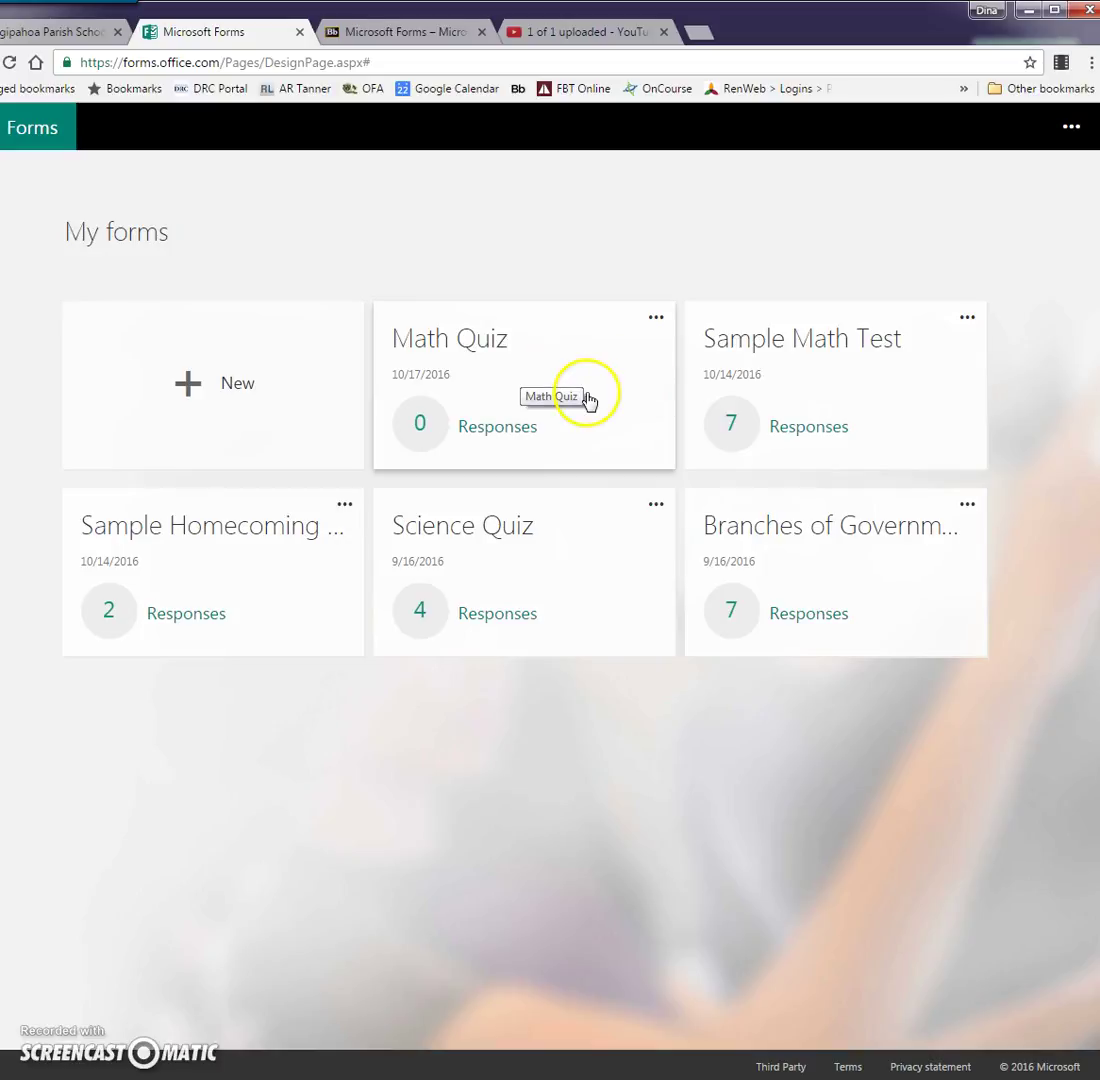
pyautogui.click(656, 320)
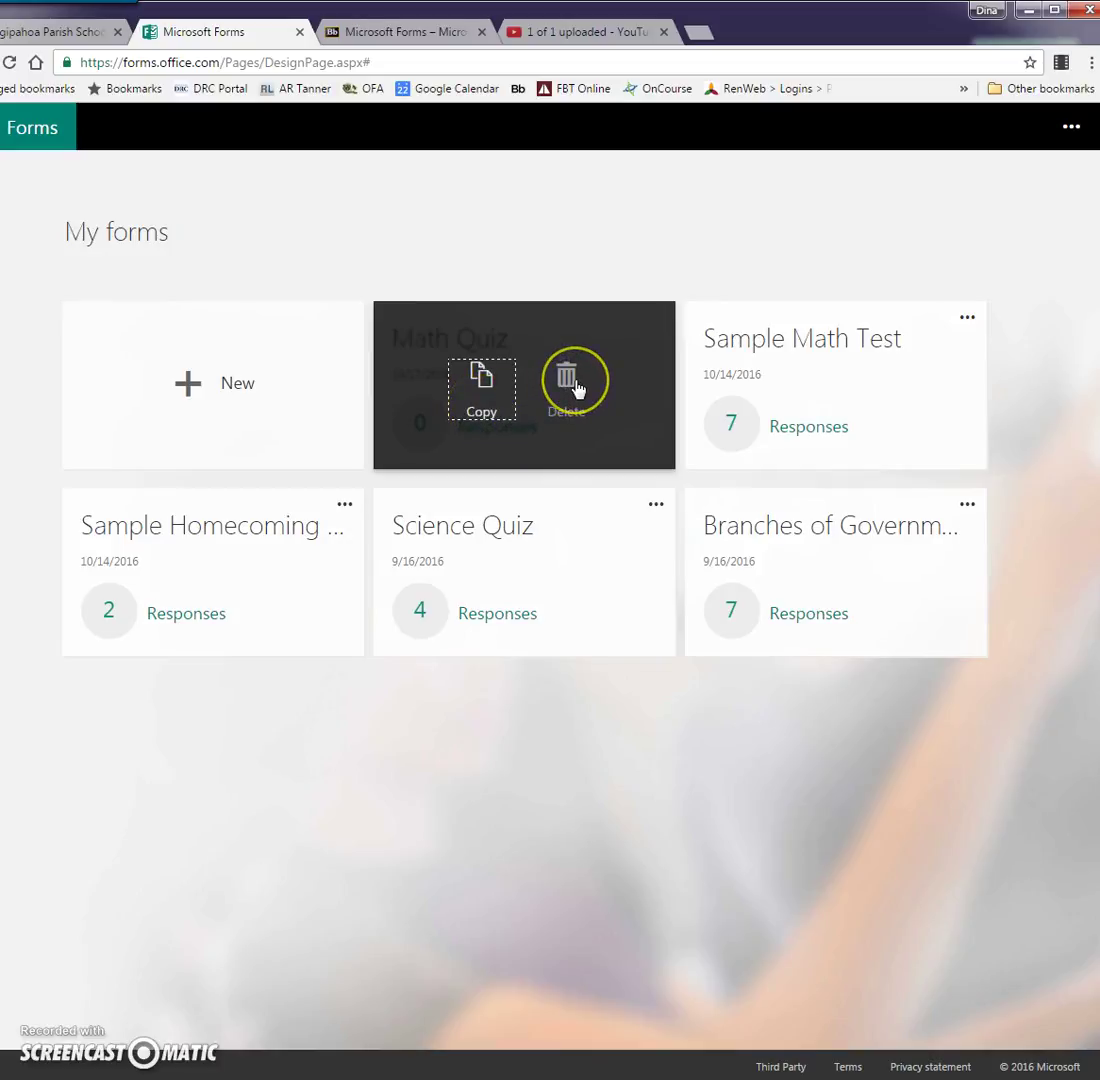
pyautogui.click(582, 567)
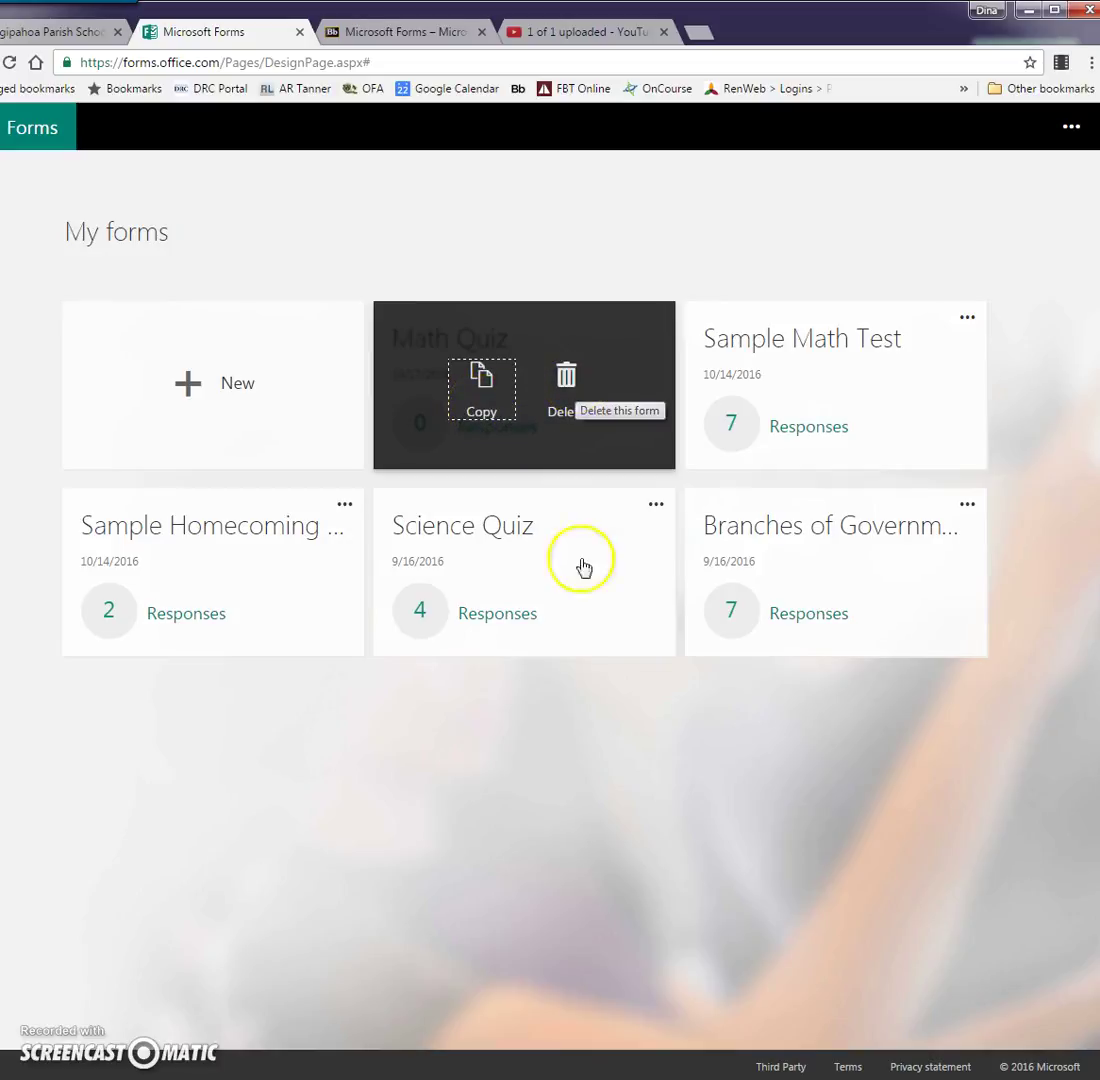